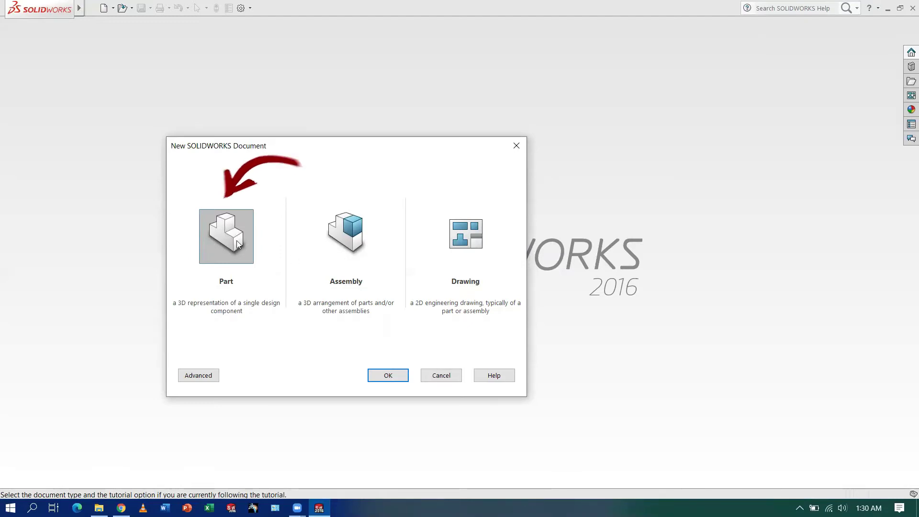
Create a new part document
double_click(237, 243)
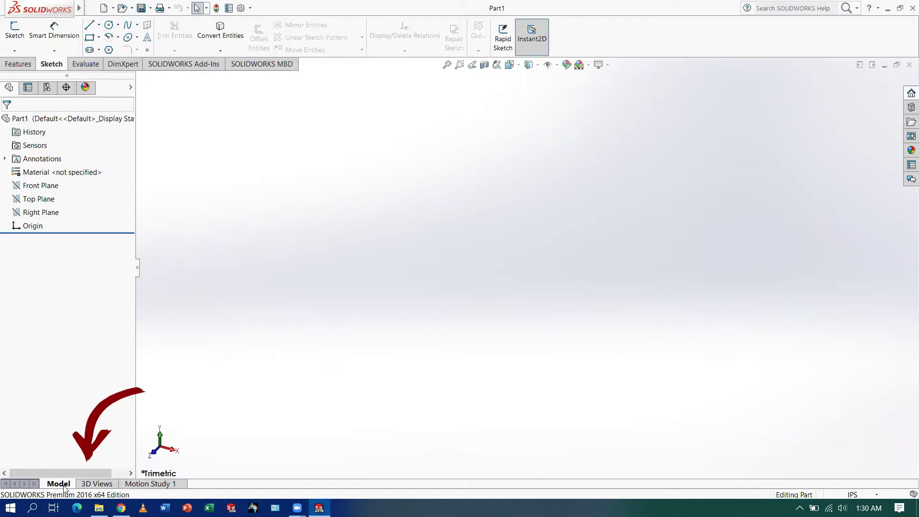
Look through the part's 3D Views and Motion Study 1, return to the model, and examine the available unit systems
left_click(91, 484)
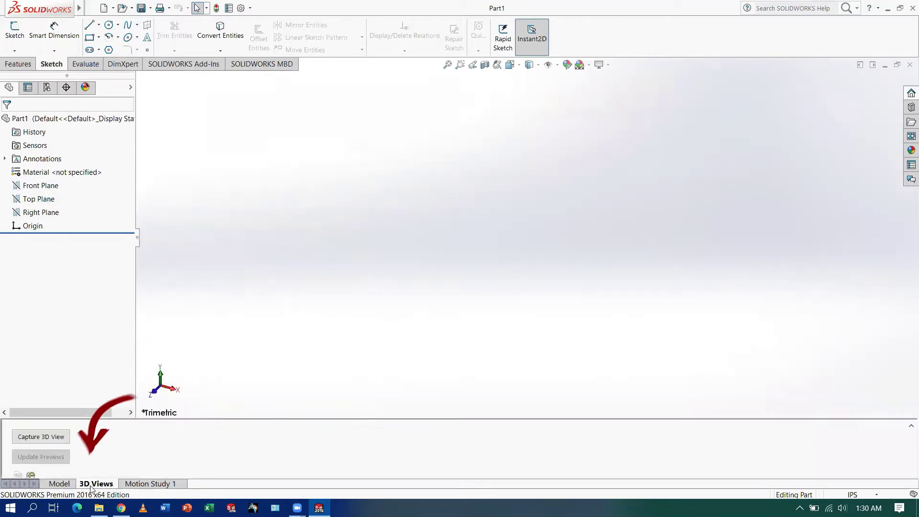
left_click(161, 484)
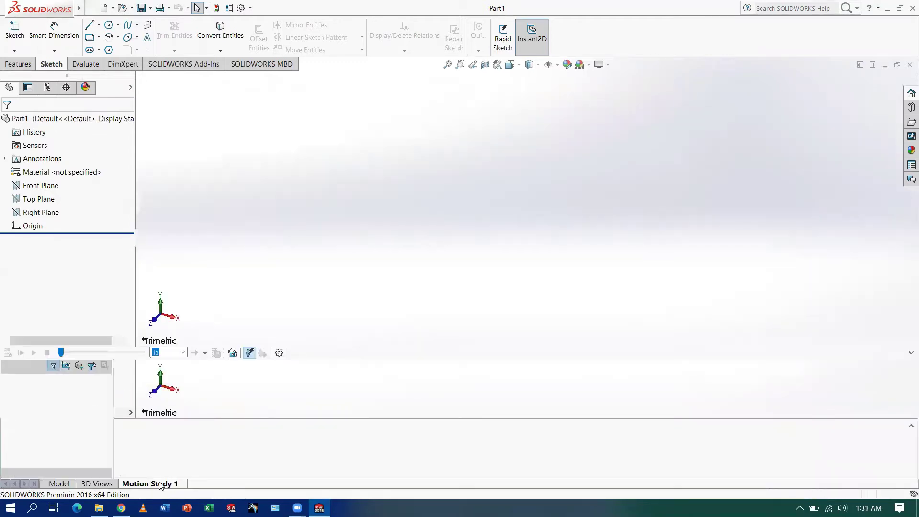
left_click(65, 484)
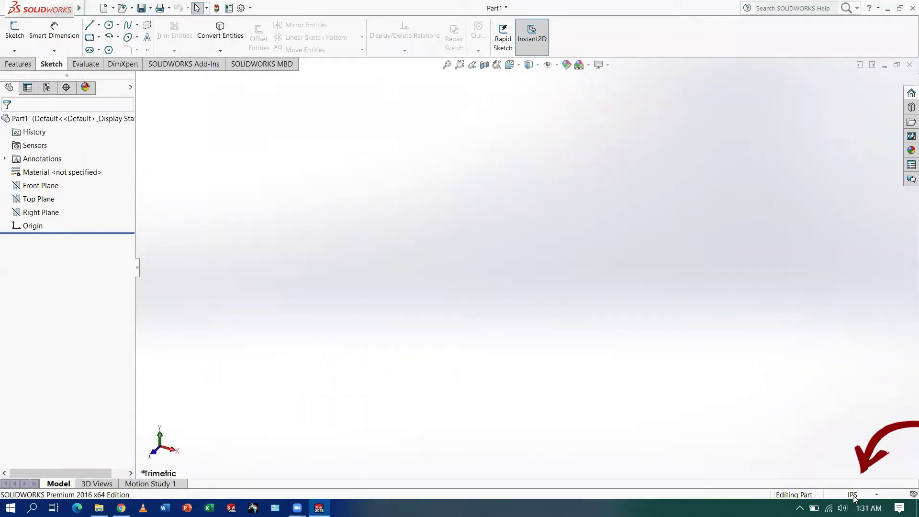
left_click(874, 495)
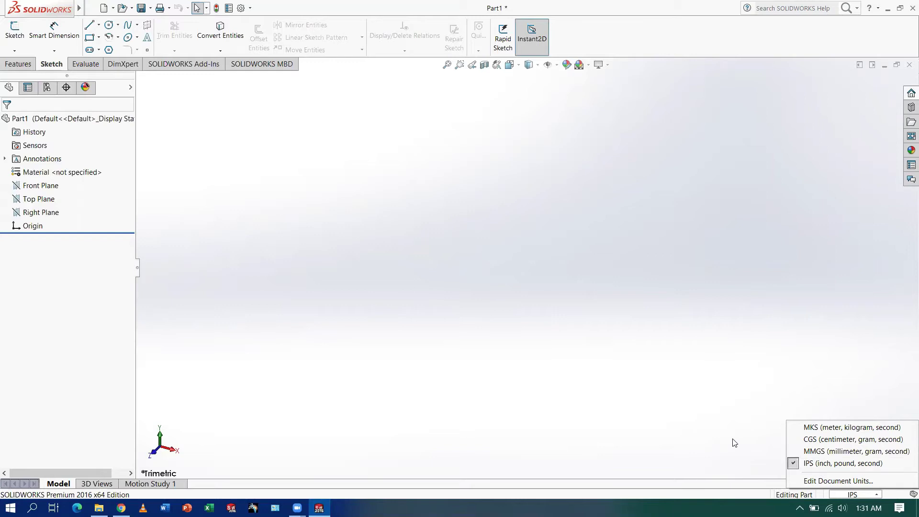
left_click(491, 225)
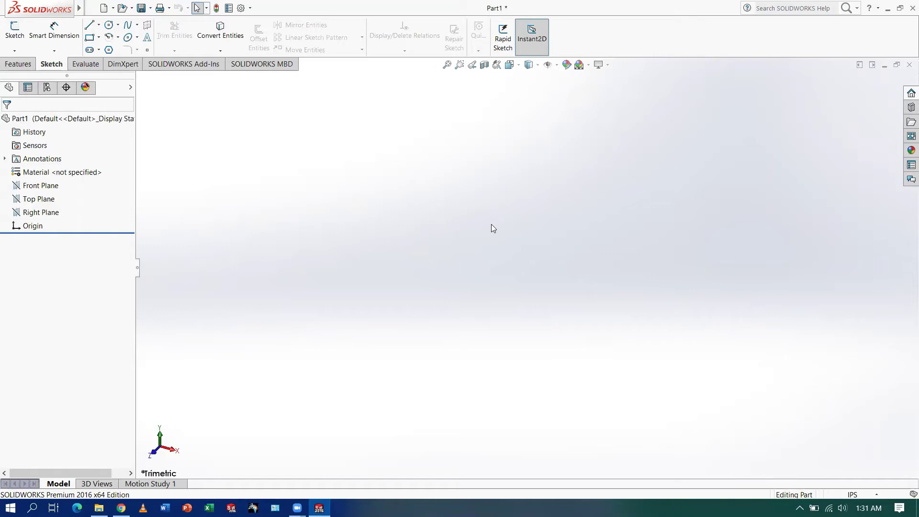
Start a sketch on the Front Plane and draw a corner rectangle about 3.08 by 1.75 in around the origin
left_click(15, 34)
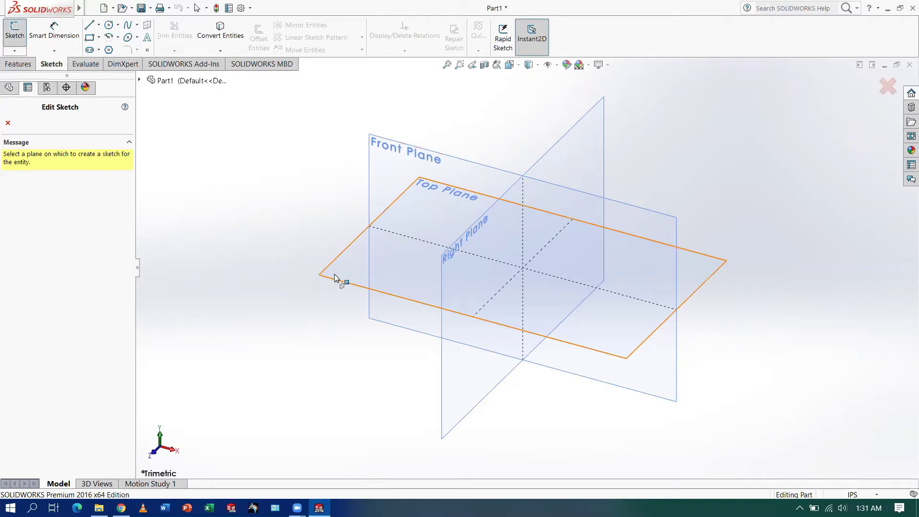
left_click(420, 161)
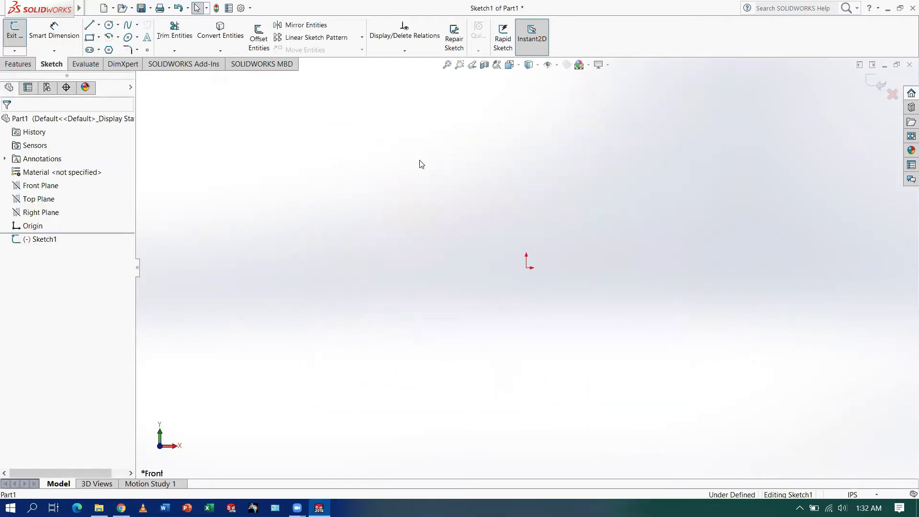
left_click(90, 37)
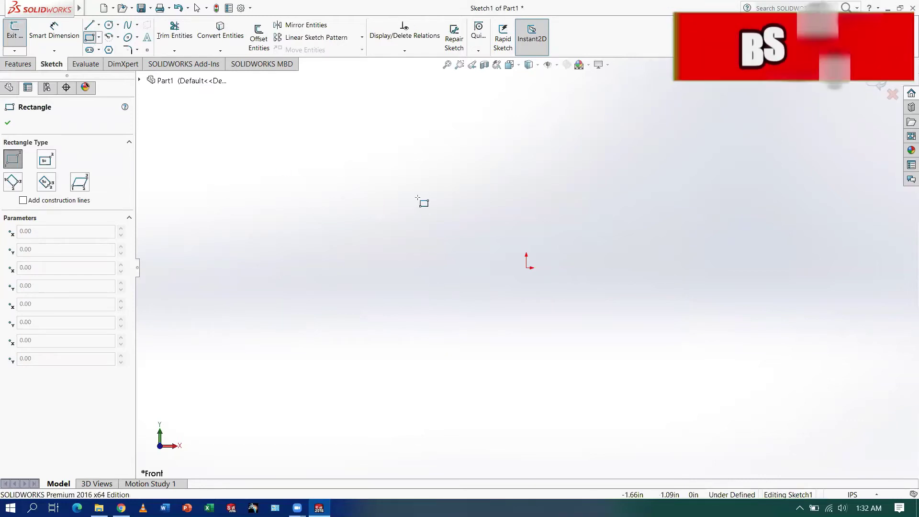
left_click_drag(418, 197, 546, 283)
left_click_drag(596, 304, 618, 314)
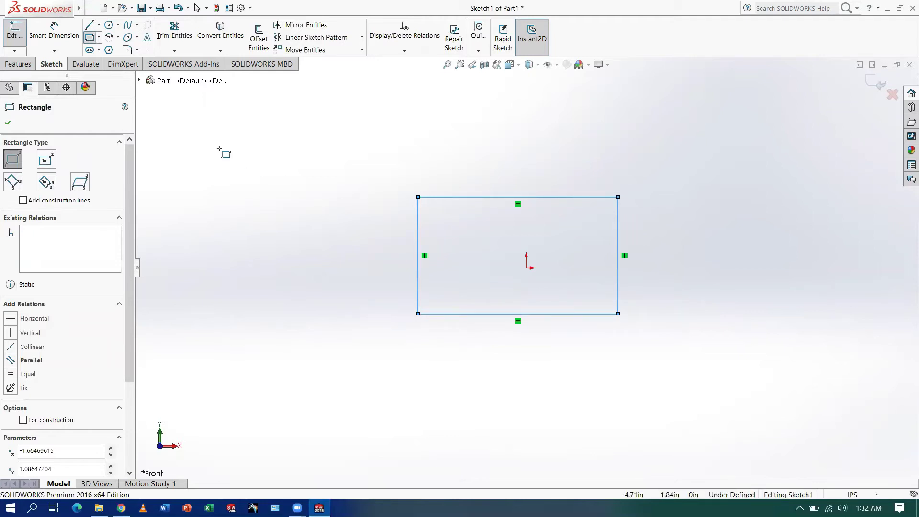
Dimension the rectangle's lower horizontal edge to 3 in with Smart Dimension
left_click(54, 32)
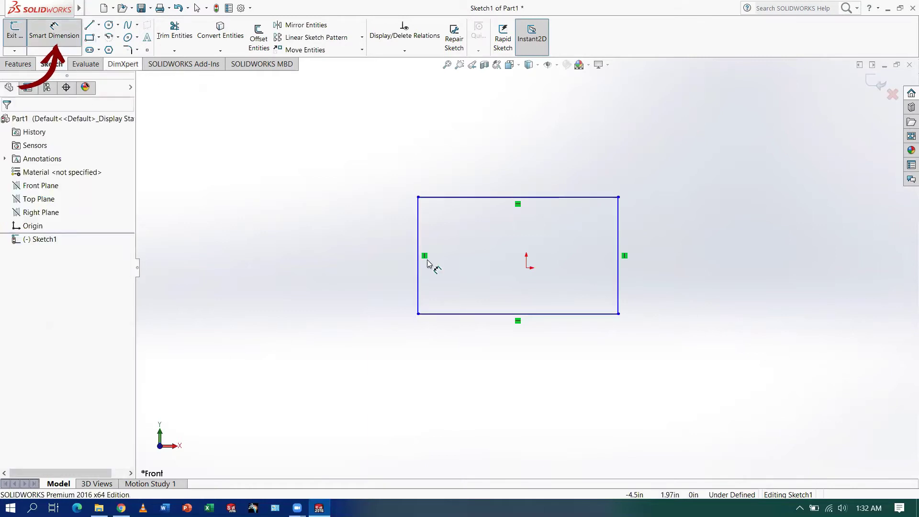
left_click(499, 320)
left_click(509, 403)
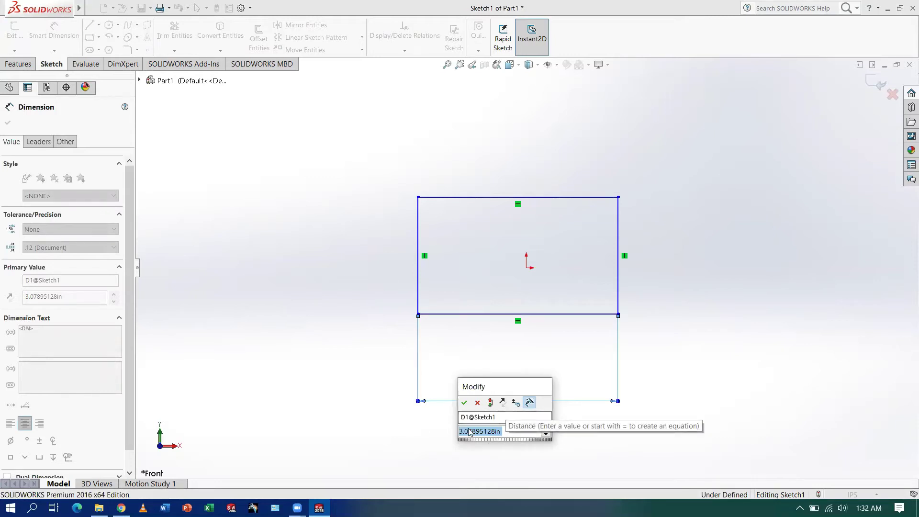
type("3")
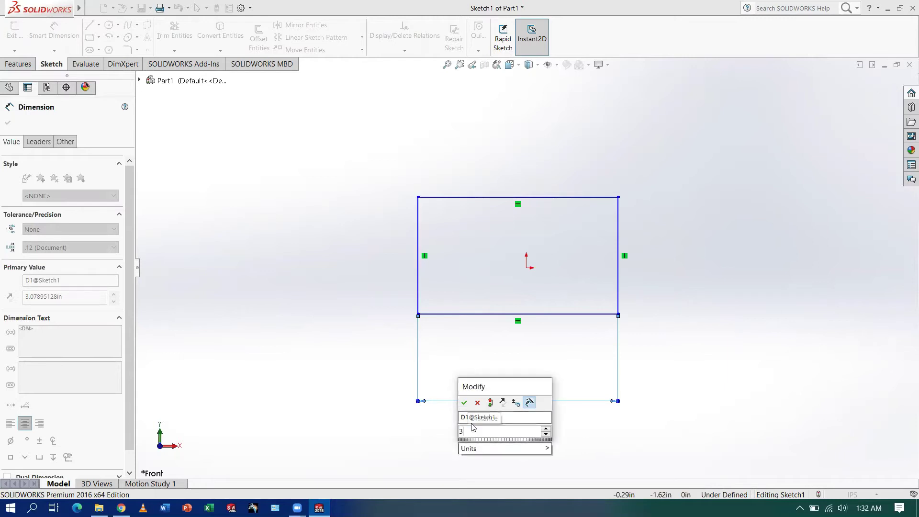
key("Return")
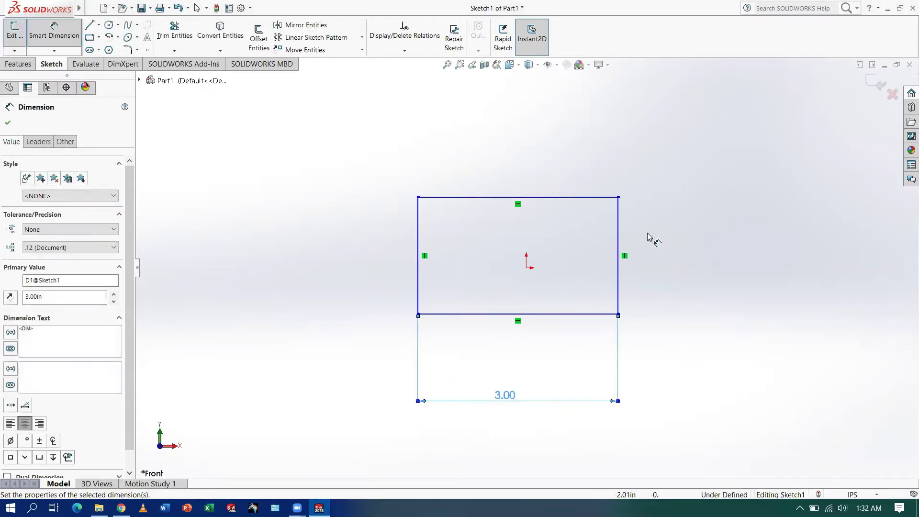
Dimension the rectangle's right vertical edge to 2 in and exit the sketch
left_click(620, 232)
left_click(830, 255)
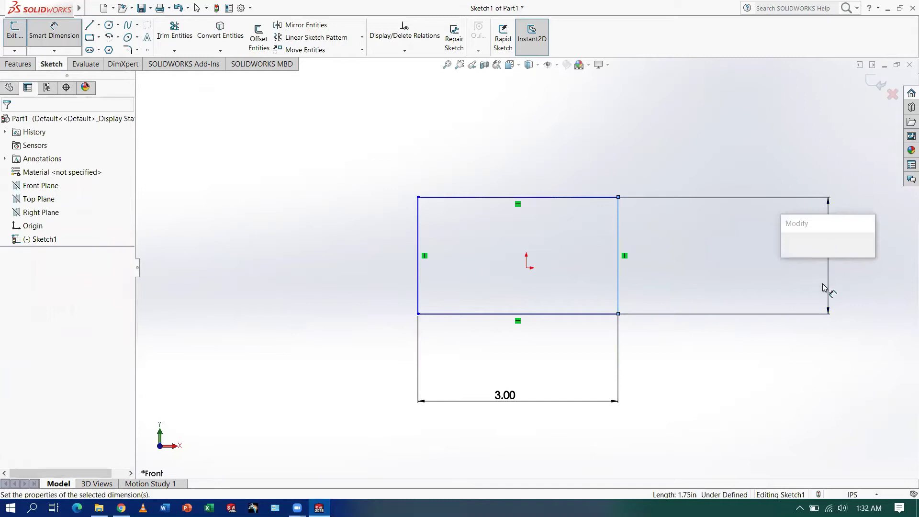
type("2")
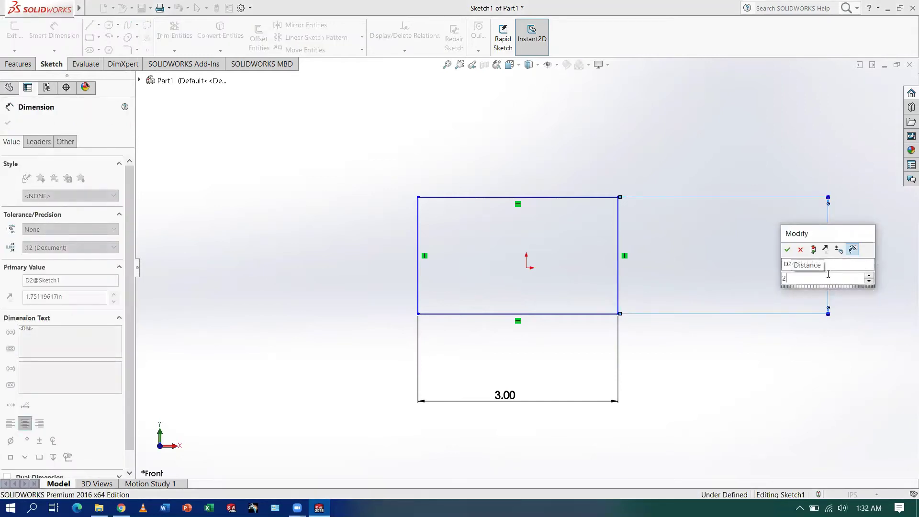
key("Return")
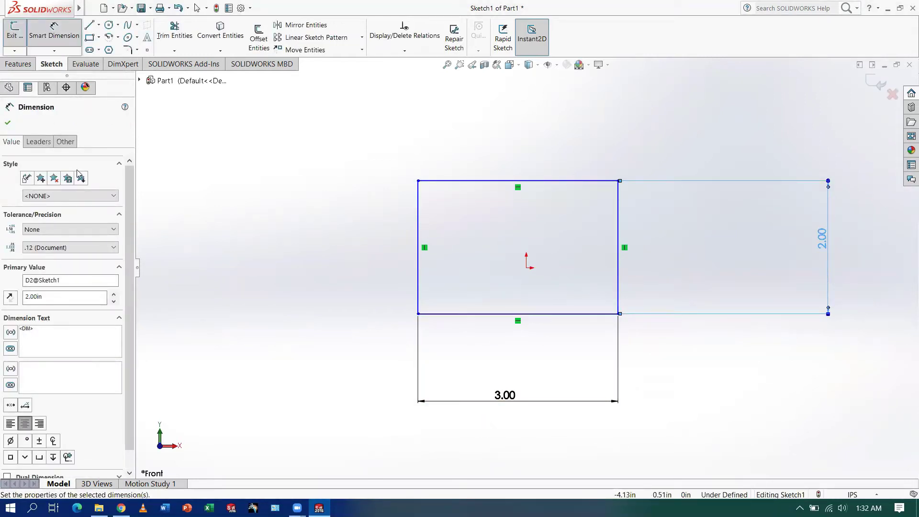
left_click(9, 123)
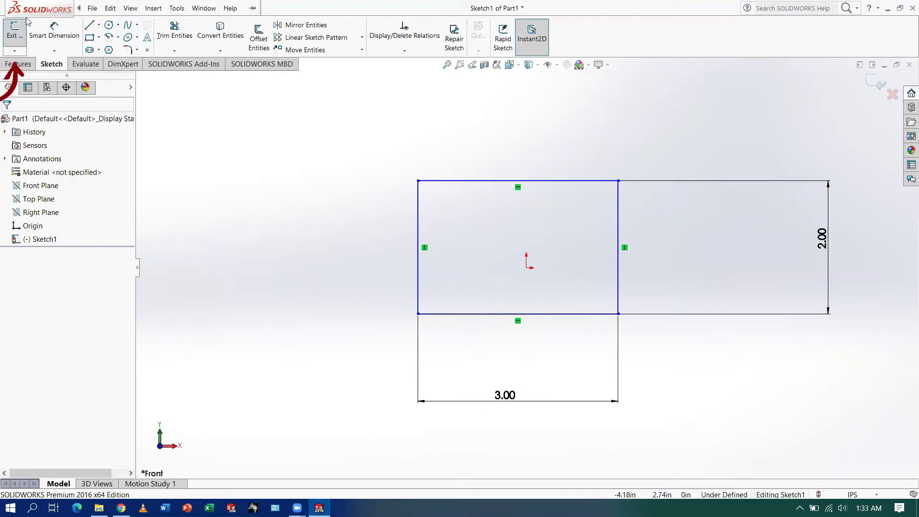
left_click(14, 32)
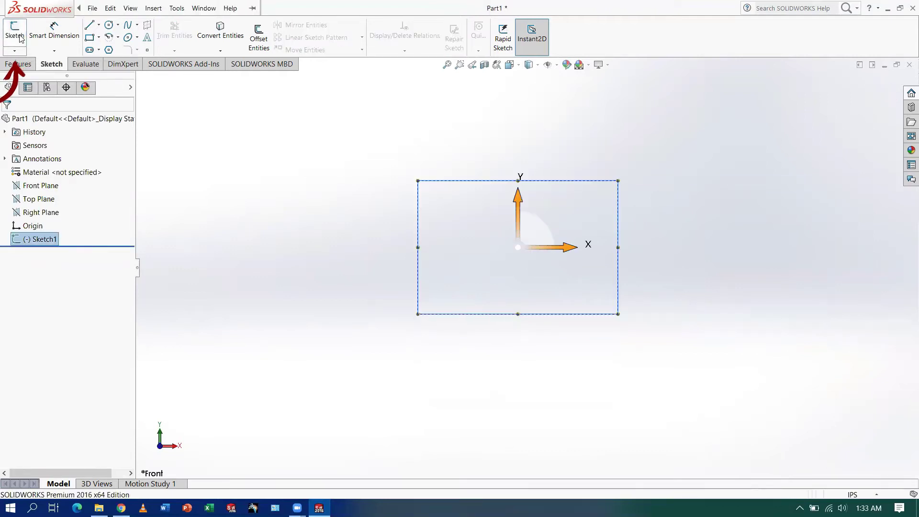
Extrude the rectangle sketch into a solid block with a blind depth of 2 in
left_click(28, 68)
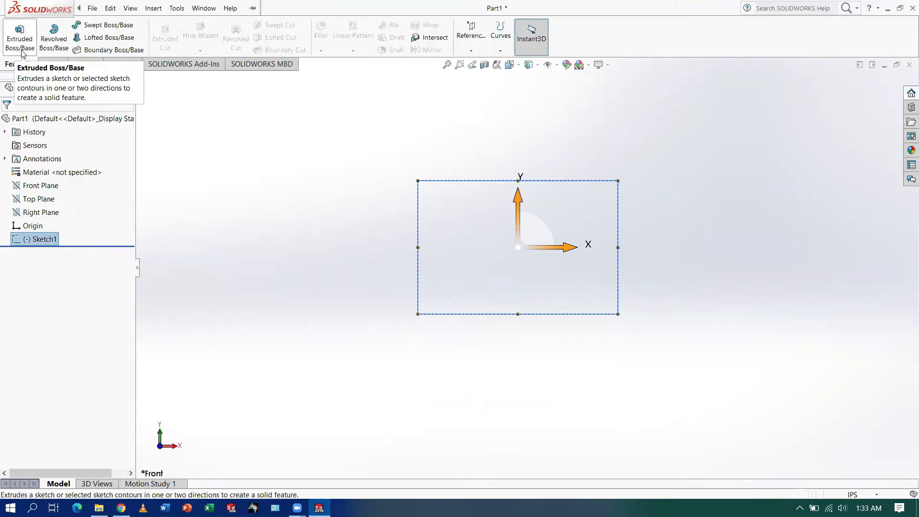
left_click(20, 47)
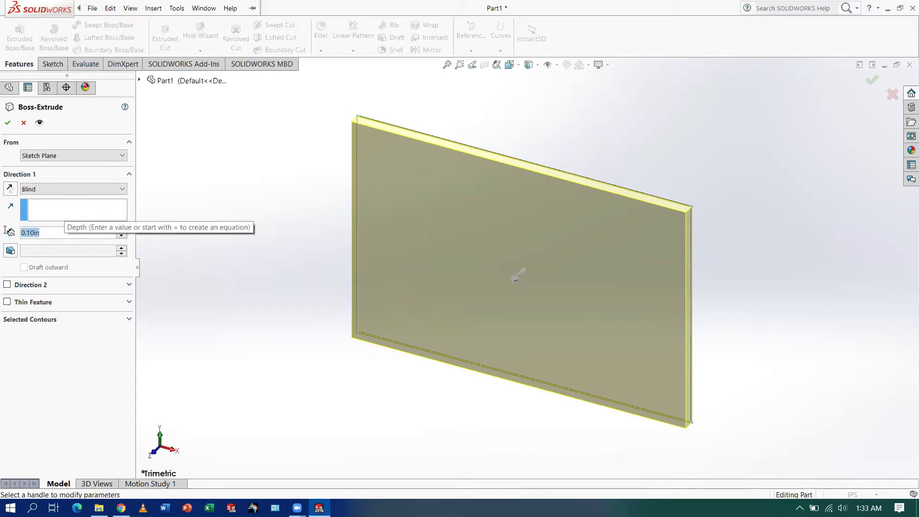
type("2")
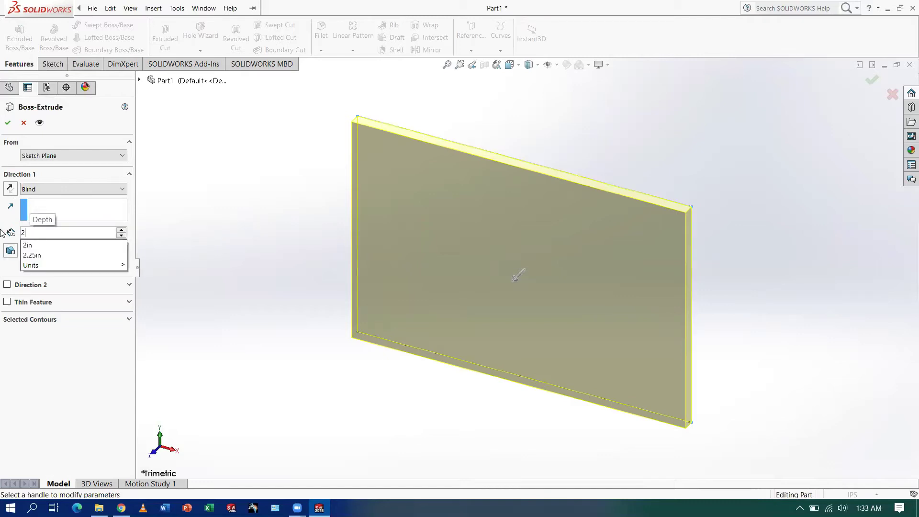
left_click(36, 245)
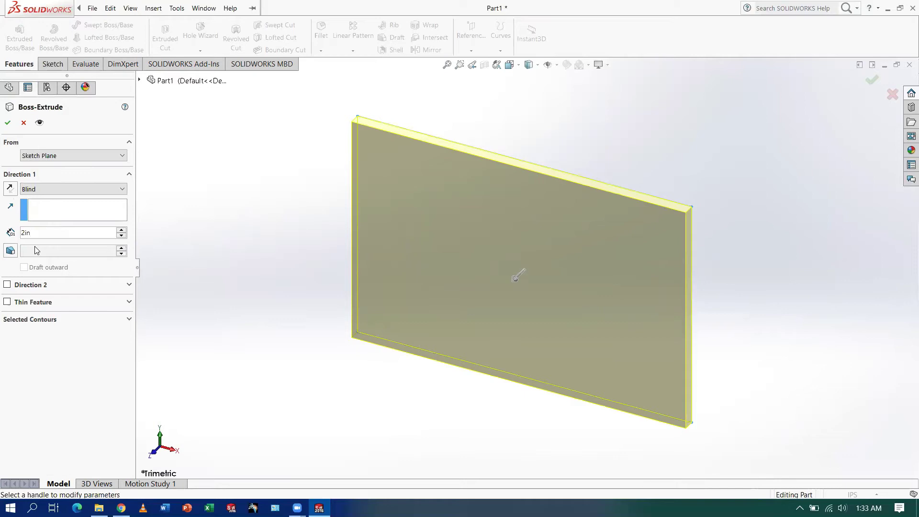
left_click(9, 122)
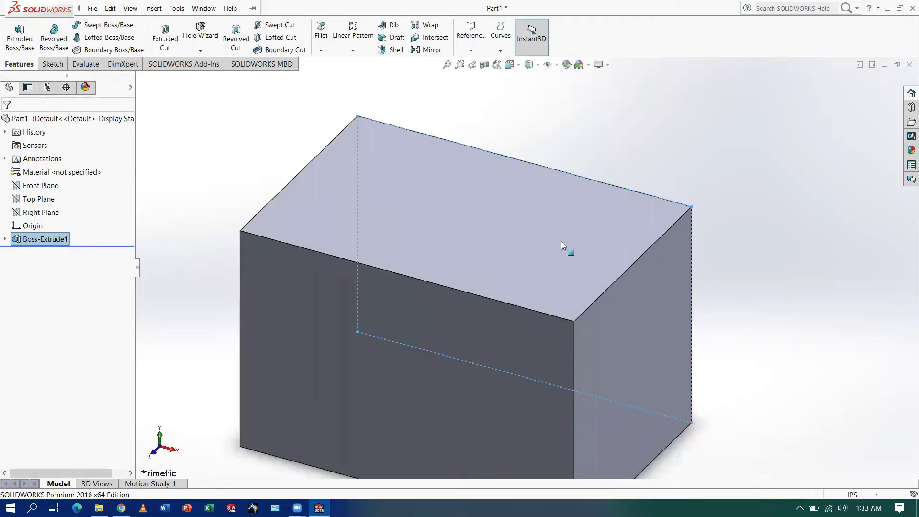
Fit the block to the view, clear the selection, and inspect it in the Left, Bottom and Isometric orientations
left_click(446, 66)
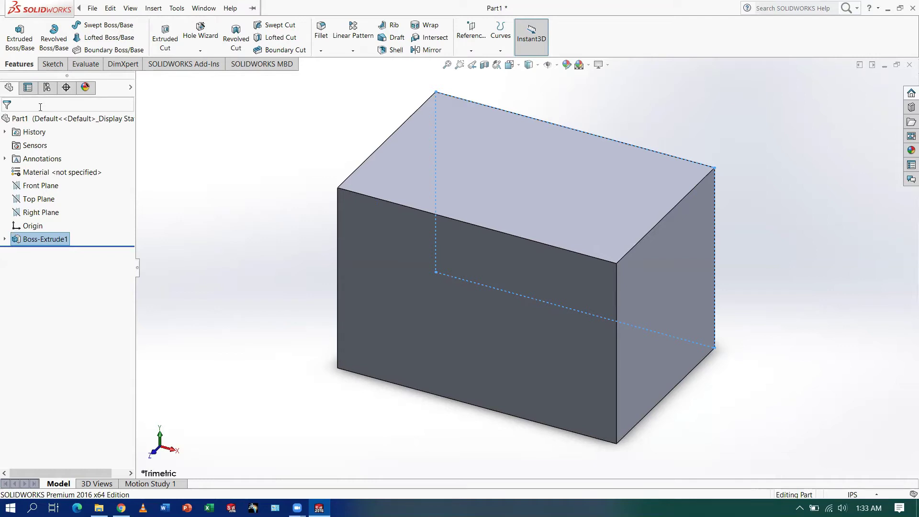
left_click(663, 106)
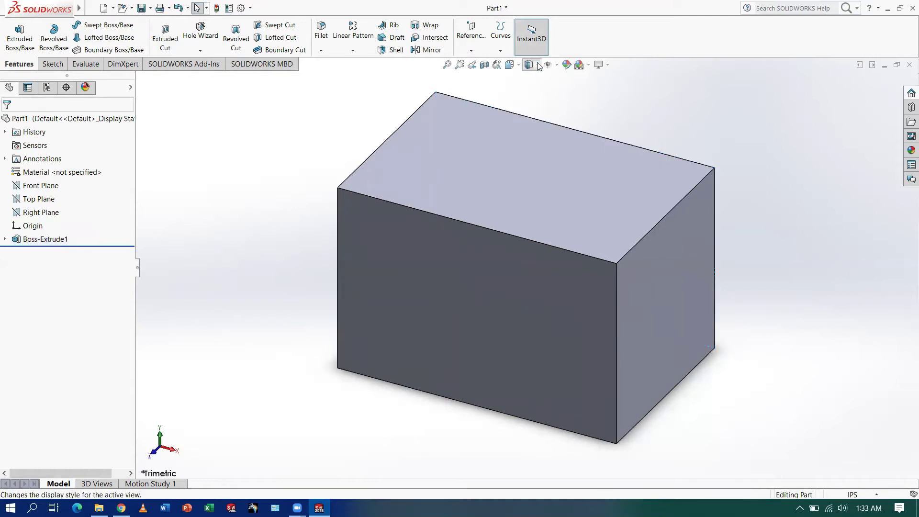
left_click(518, 69)
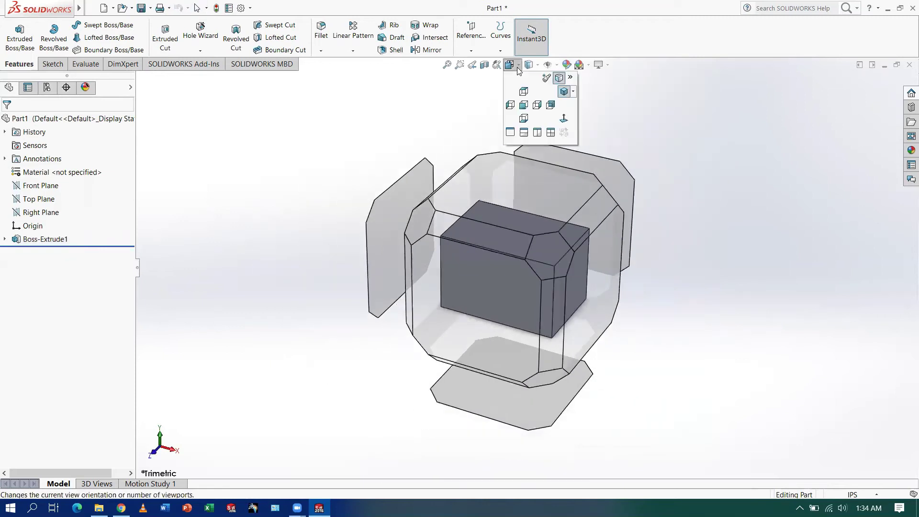
left_click(516, 69)
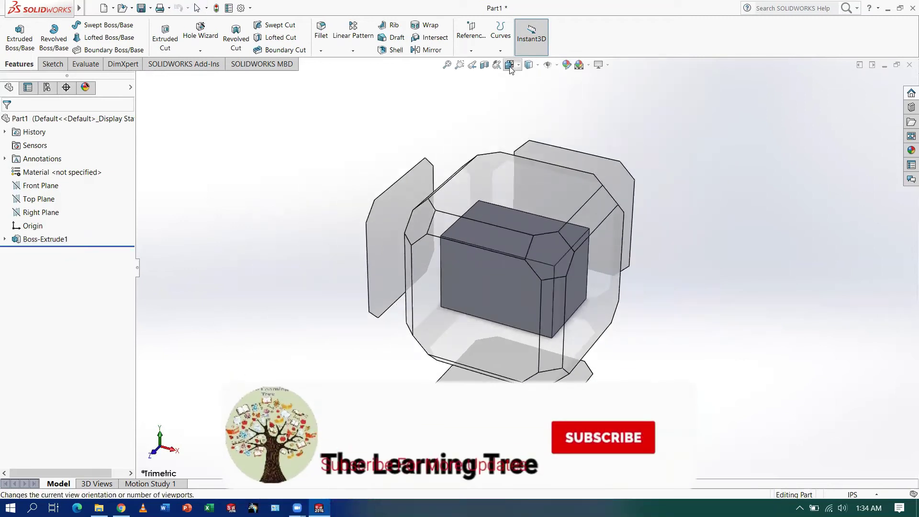
left_click(515, 67)
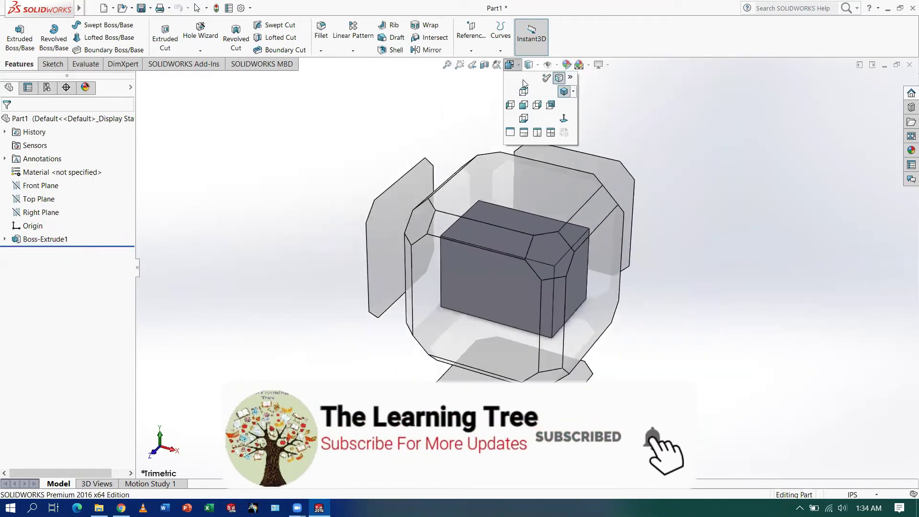
left_click(511, 105)
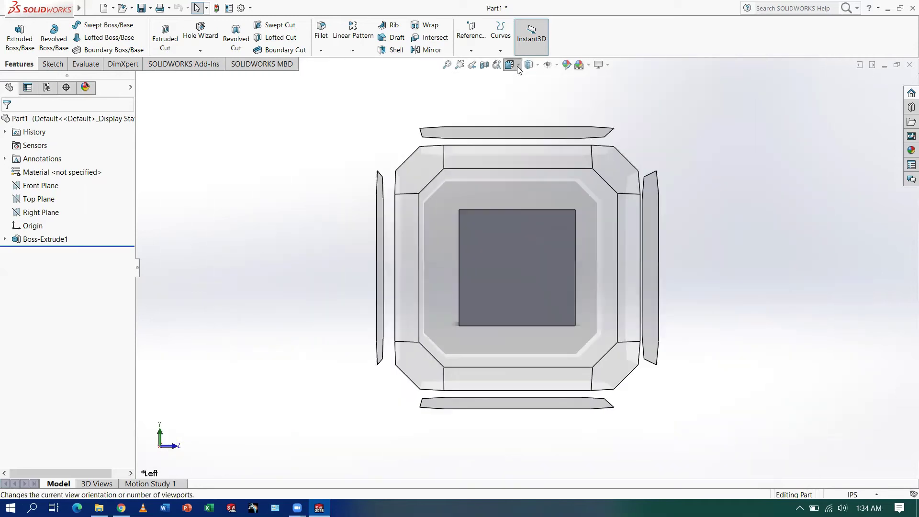
left_click(517, 66)
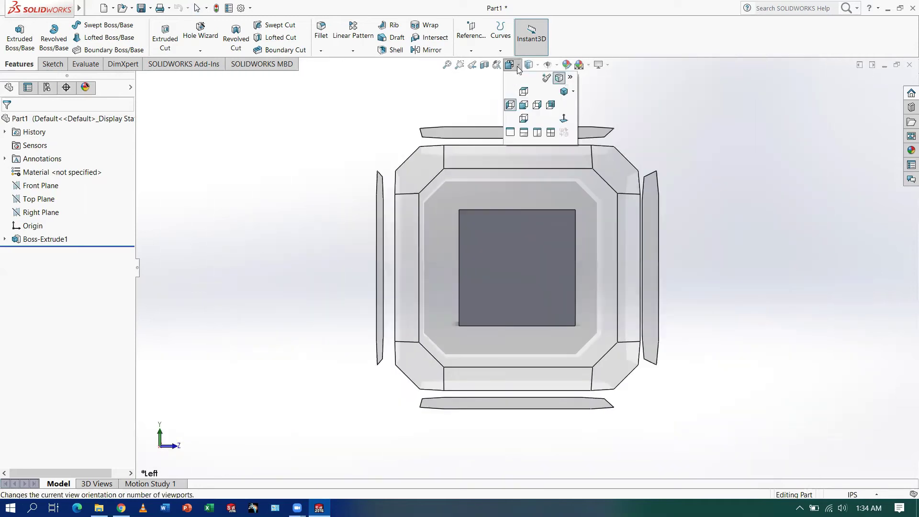
left_click(524, 119)
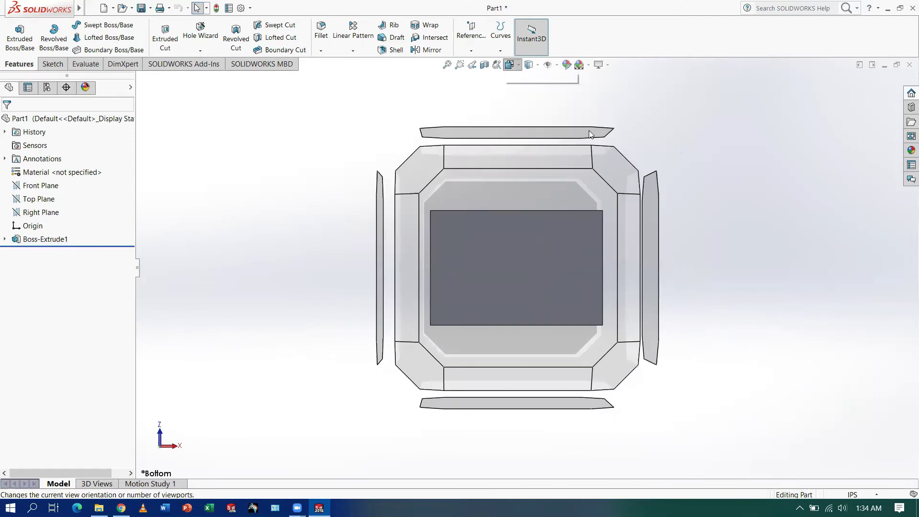
left_click(514, 65)
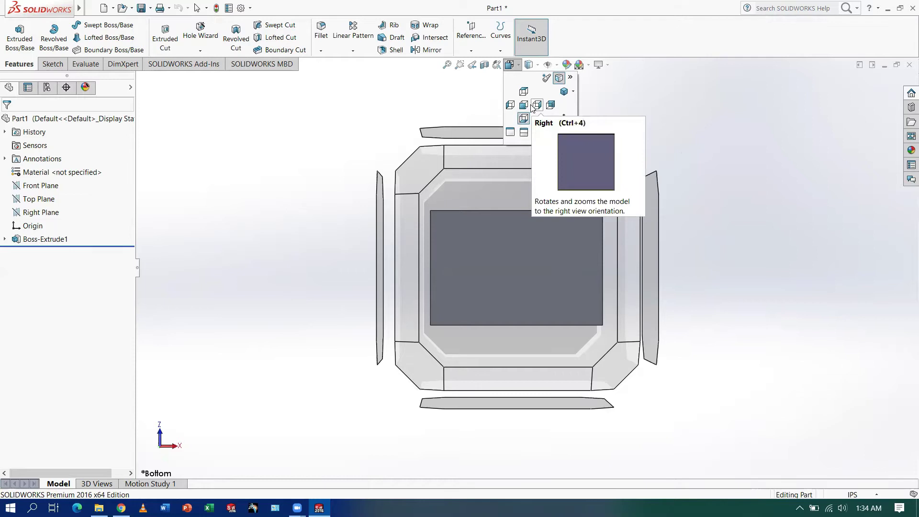
left_click(564, 92)
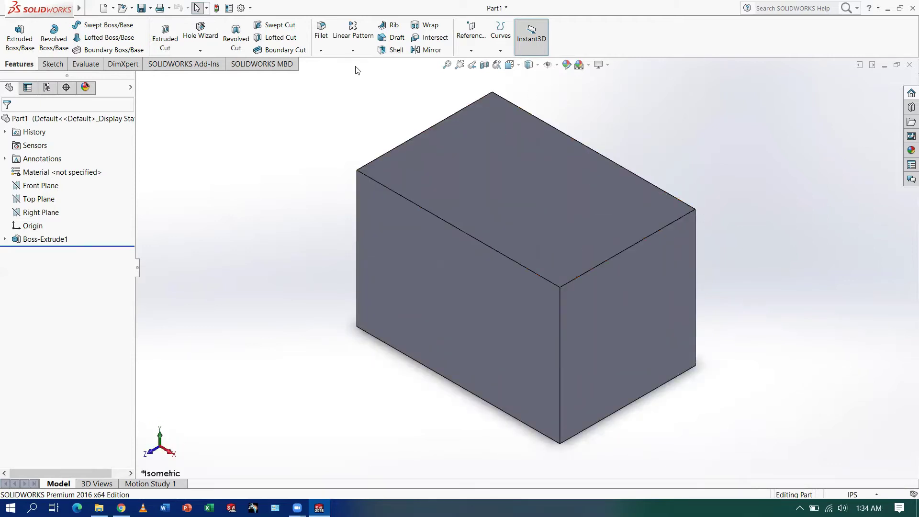
Create a new empty Part document
left_click(113, 8)
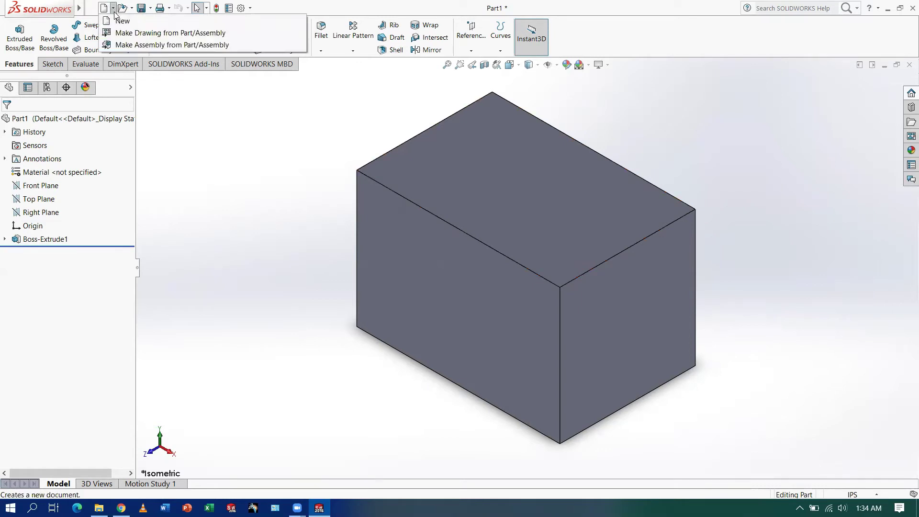
left_click(123, 21)
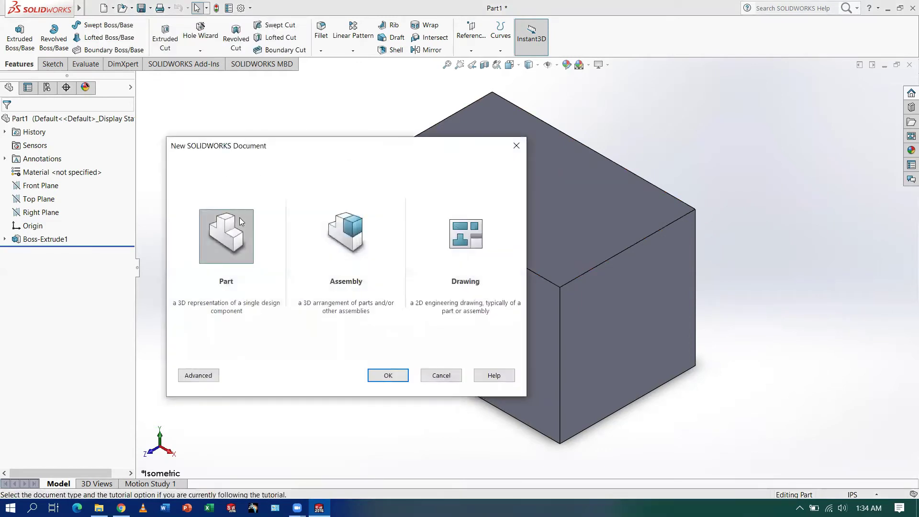
double_click(238, 224)
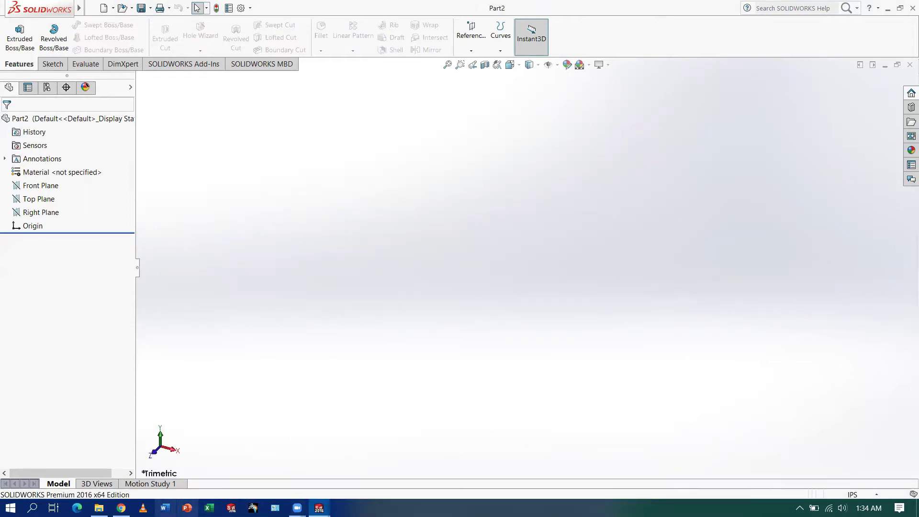
Examine the arm's assembly picture and dimensioned drawing in CAED Solidworks Workbook.pdf in Chrome, and return to Part2 in SOLIDWORKS
left_click(121, 508)
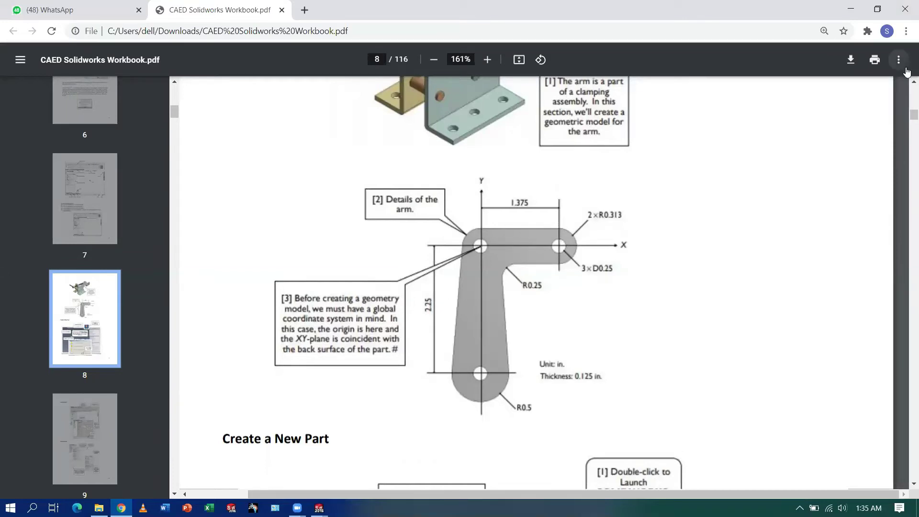
scroll(427, 141, "up", 3)
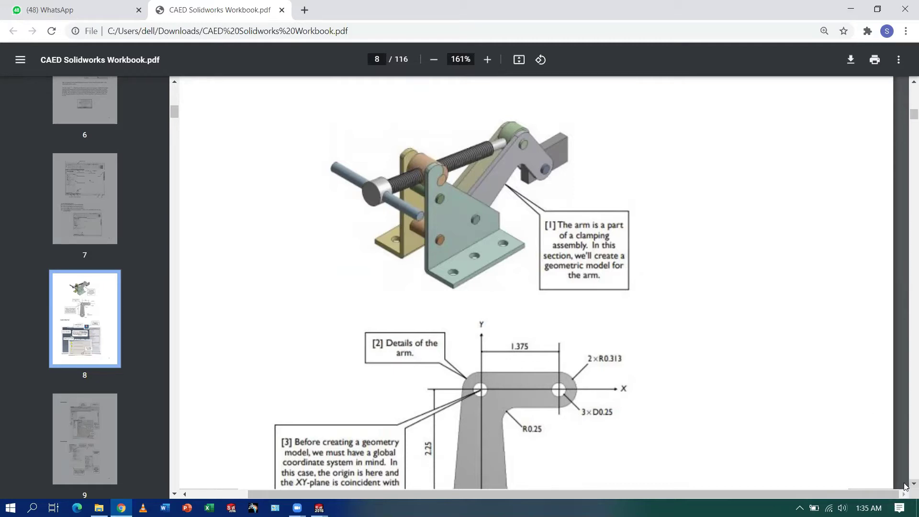
scroll(905, 486, "down", 3)
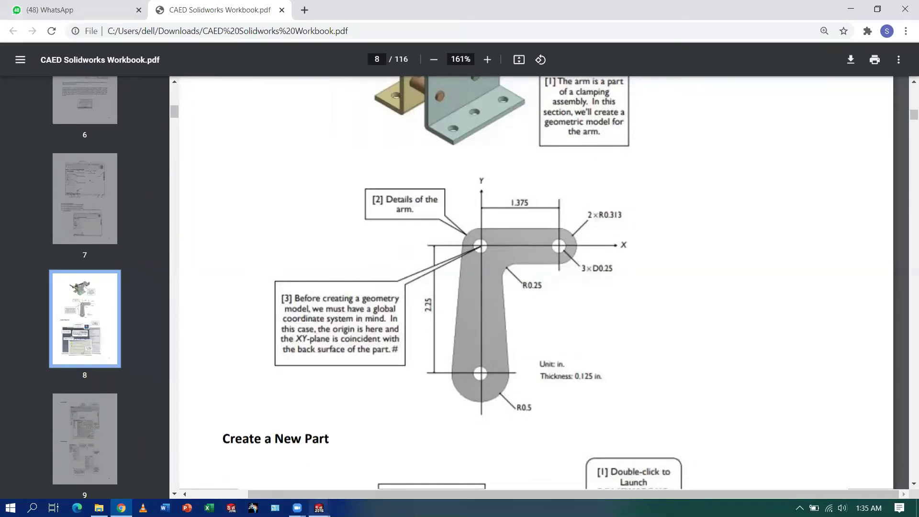
mouse_move(319, 507)
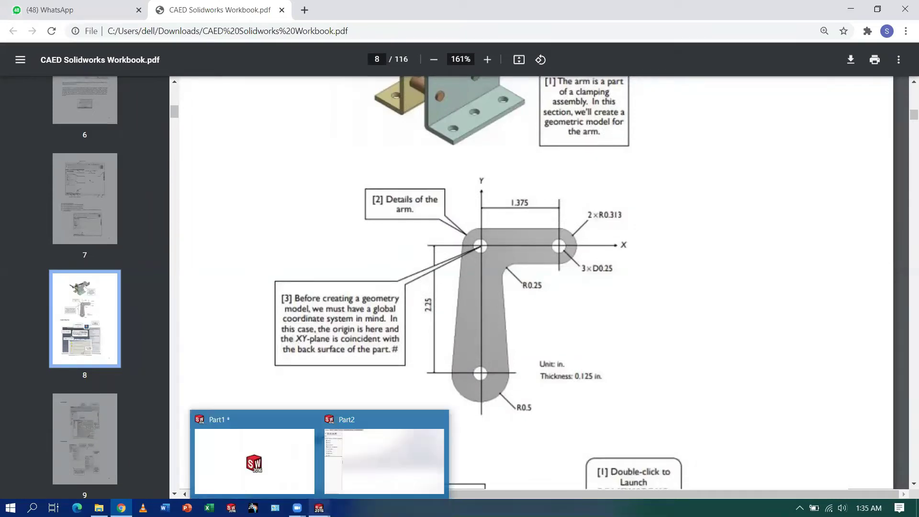
left_click(379, 461)
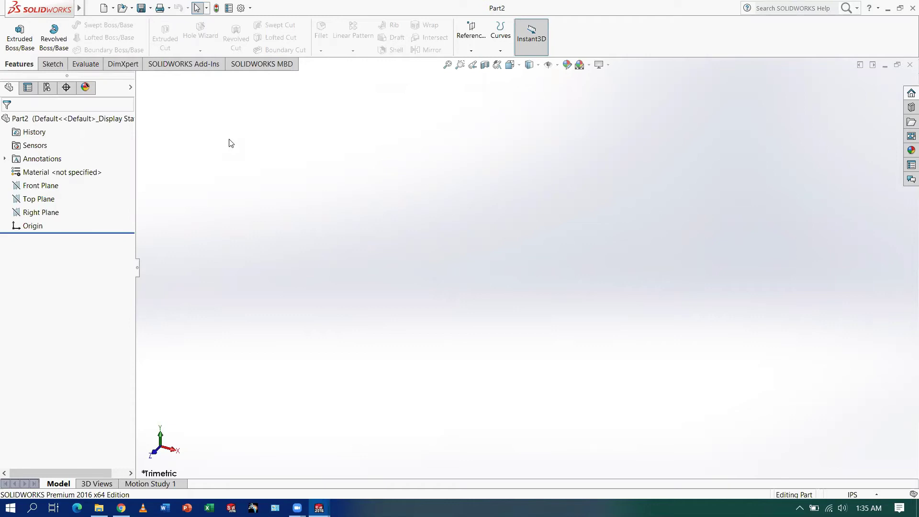
Start a sketch on the Front Plane and set the document units to IPS (inch, pound, second)
left_click(87, 8)
left_click(412, 129)
left_click(52, 64)
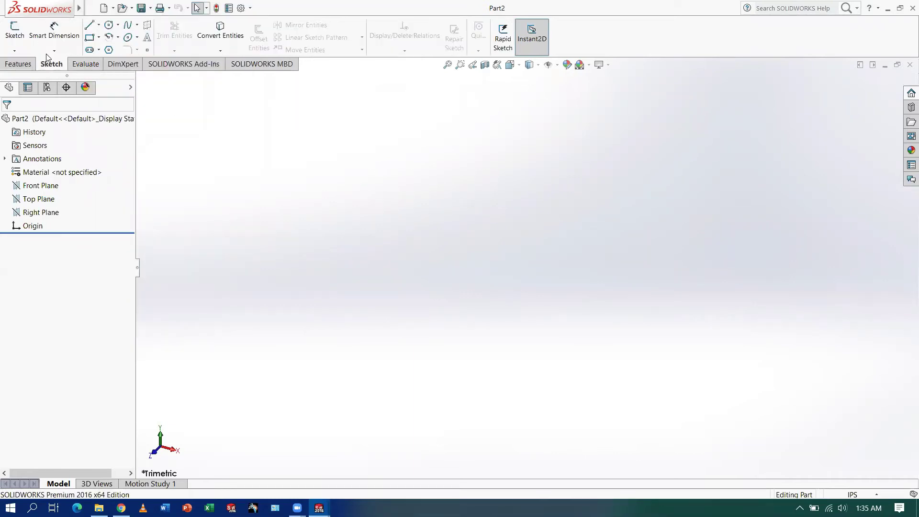
left_click(15, 33)
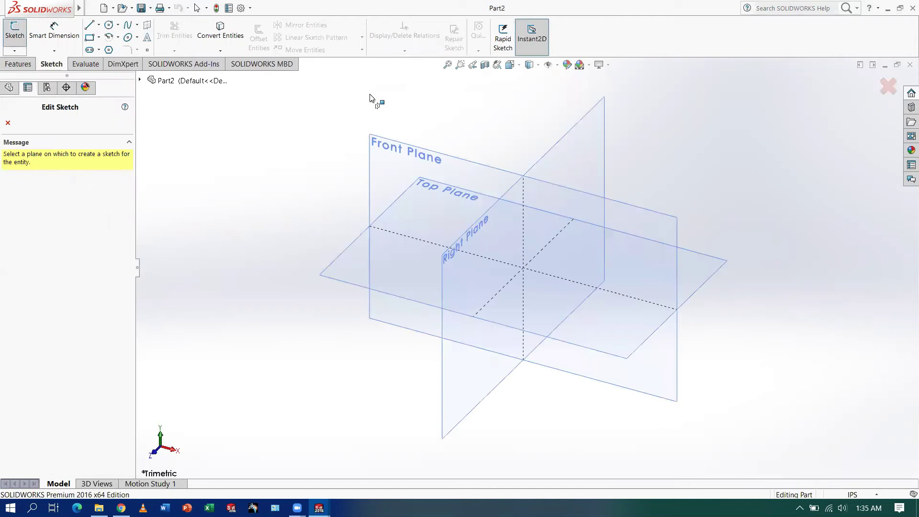
left_click(390, 167)
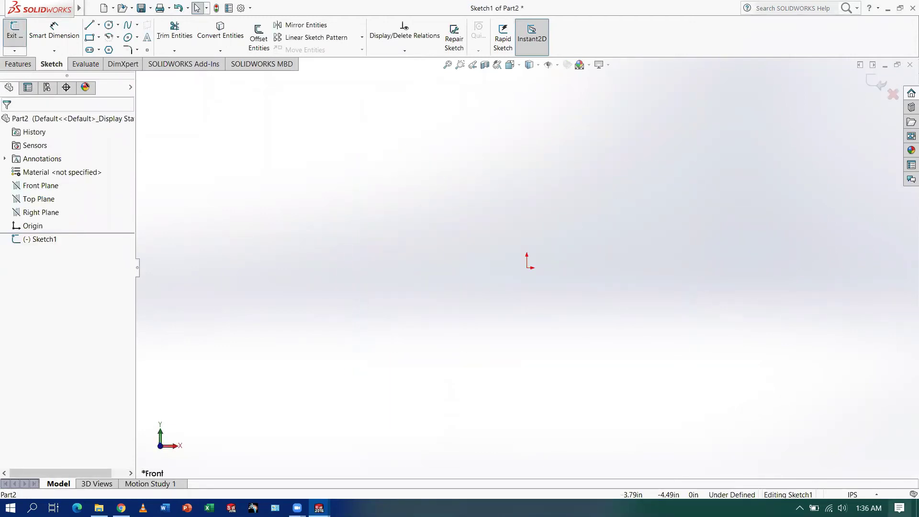
left_click(853, 494)
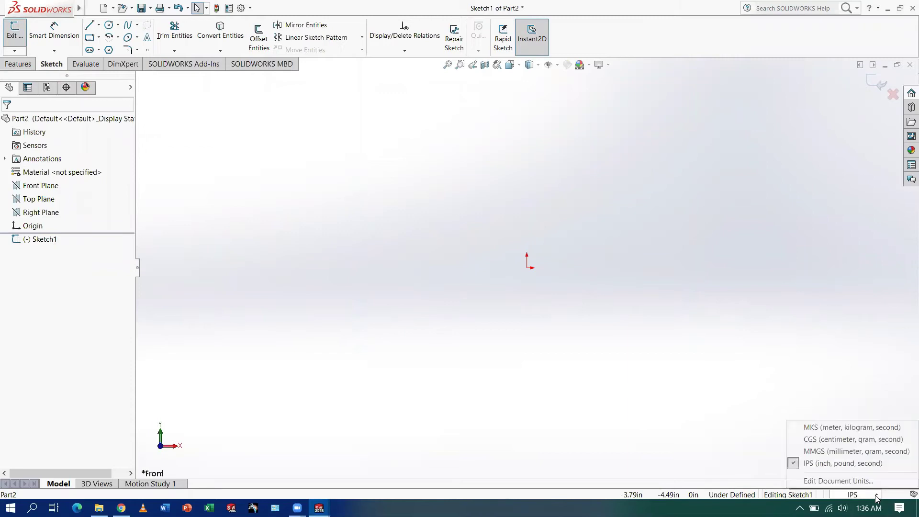
left_click(817, 465)
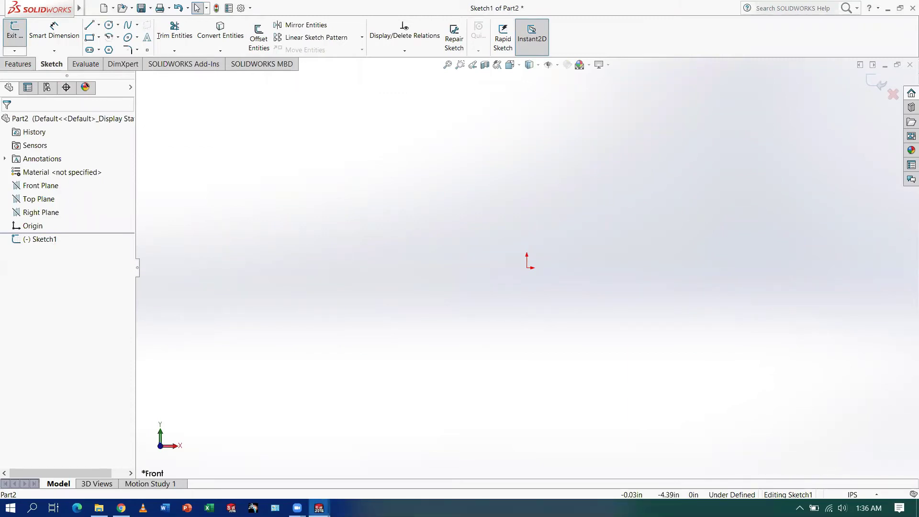
Recheck the arm drawing in Chrome and, back in SOLIDWORKS, sketch a circle of about 0.77 in radius centred on the origin
left_click(121, 508)
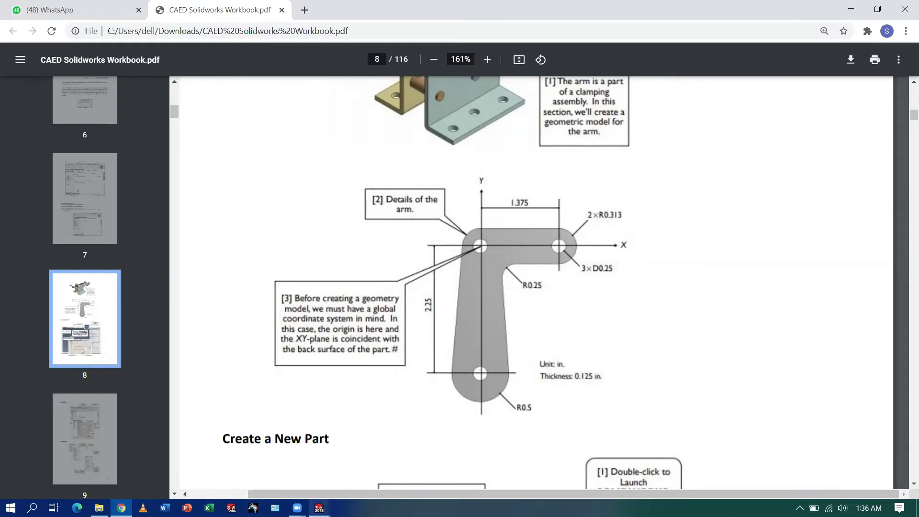
mouse_move(319, 504)
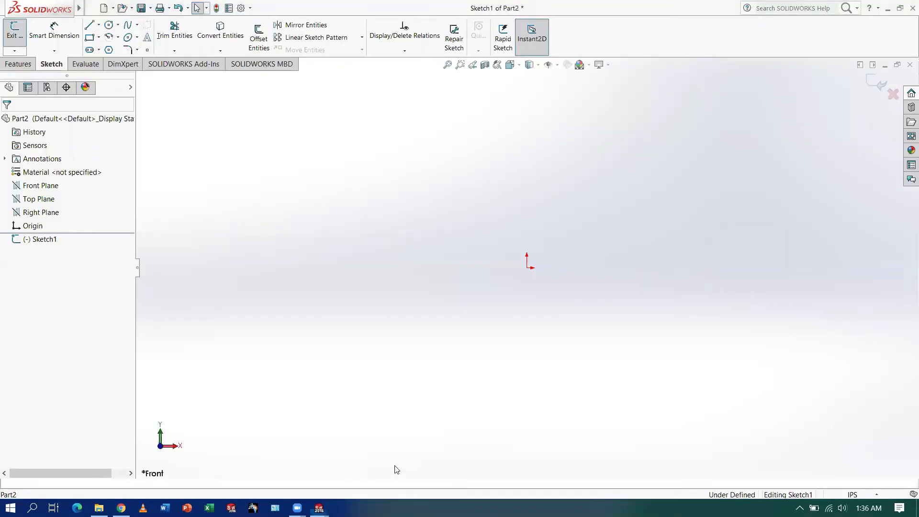
left_click(109, 24)
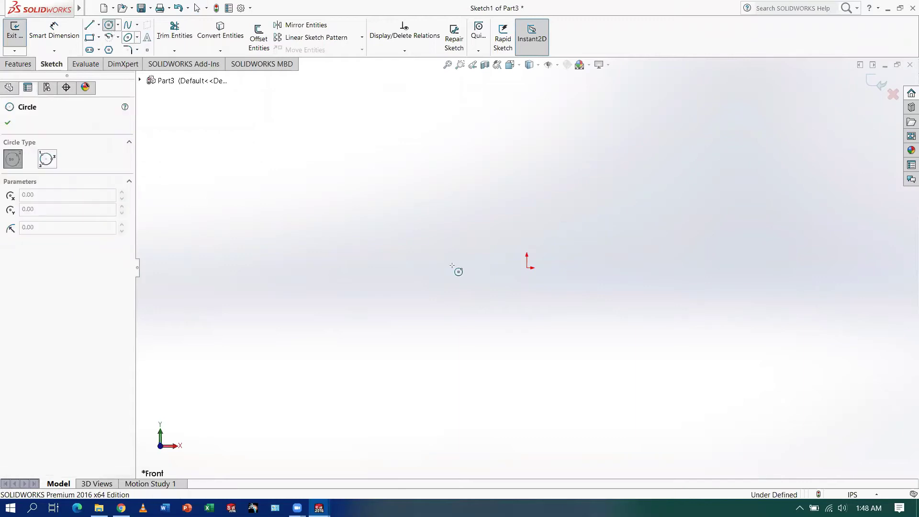
left_click(526, 267)
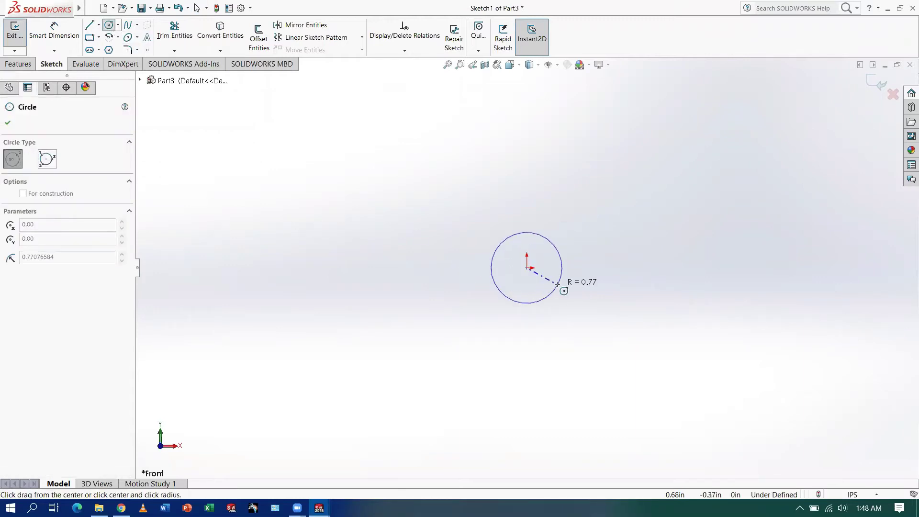
left_click(552, 292)
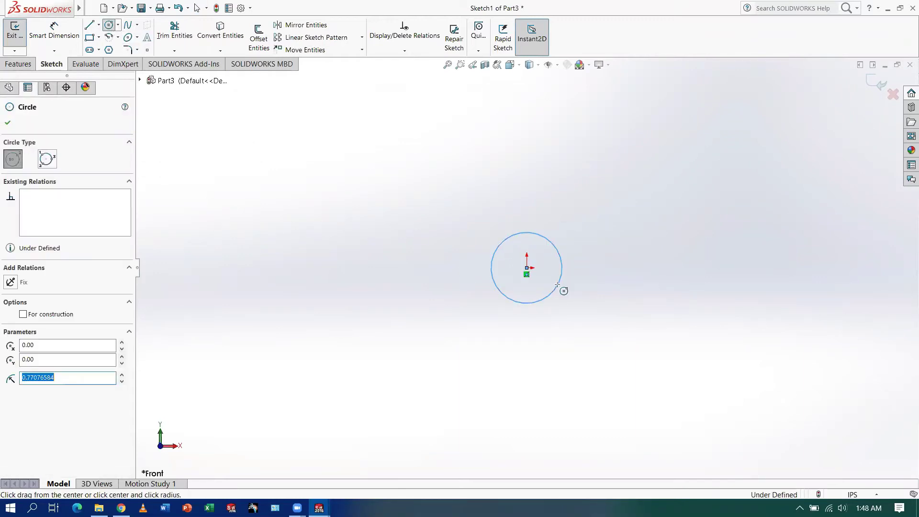
Sketch a circle of about 0.58 in radius directly above the origin and one of about 0.76 in radius level with it on its right
left_click(526, 116)
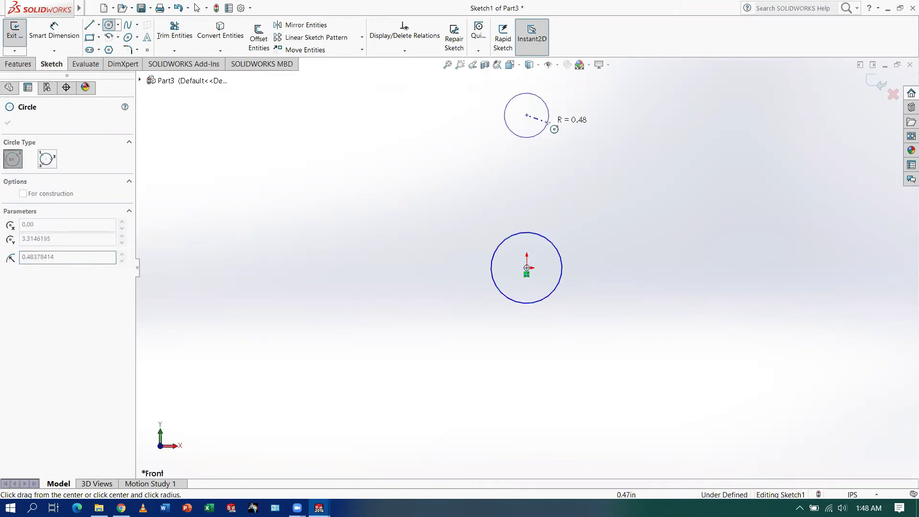
left_click(551, 125)
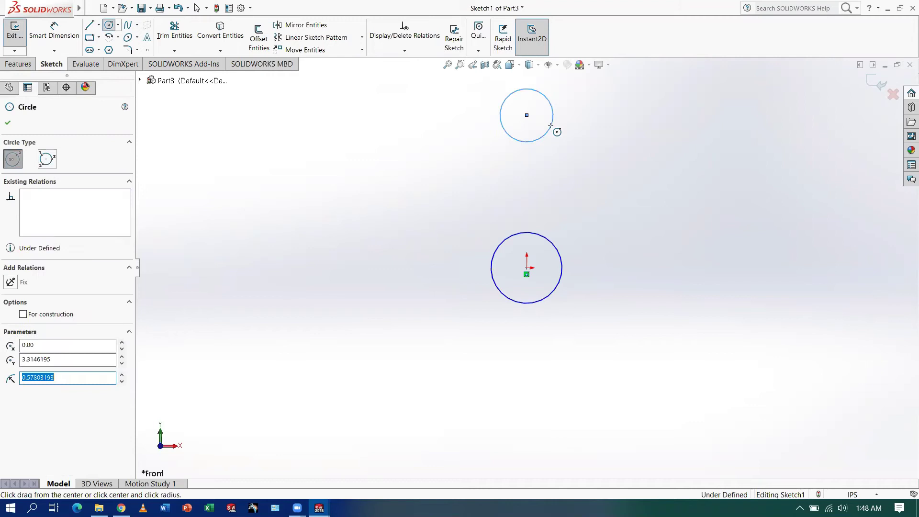
left_click(705, 115)
left_click(738, 128)
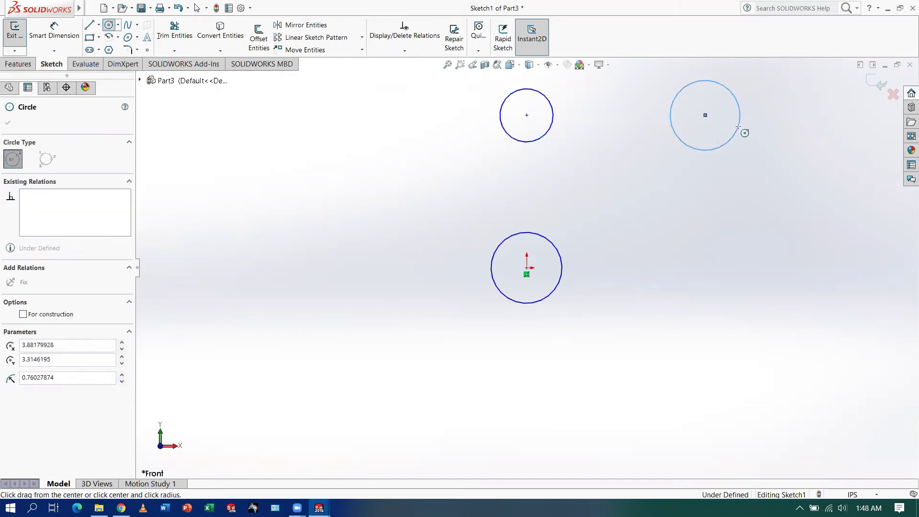
left_click(705, 115)
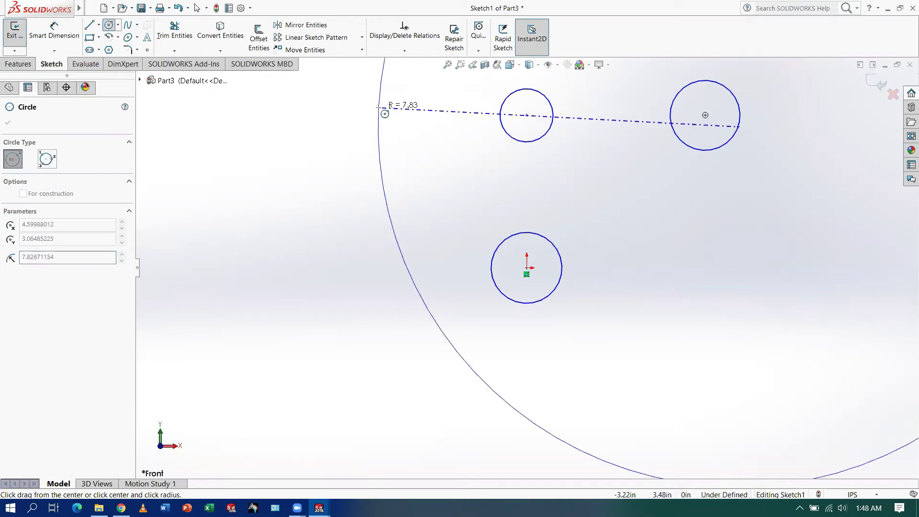
key("Escape")
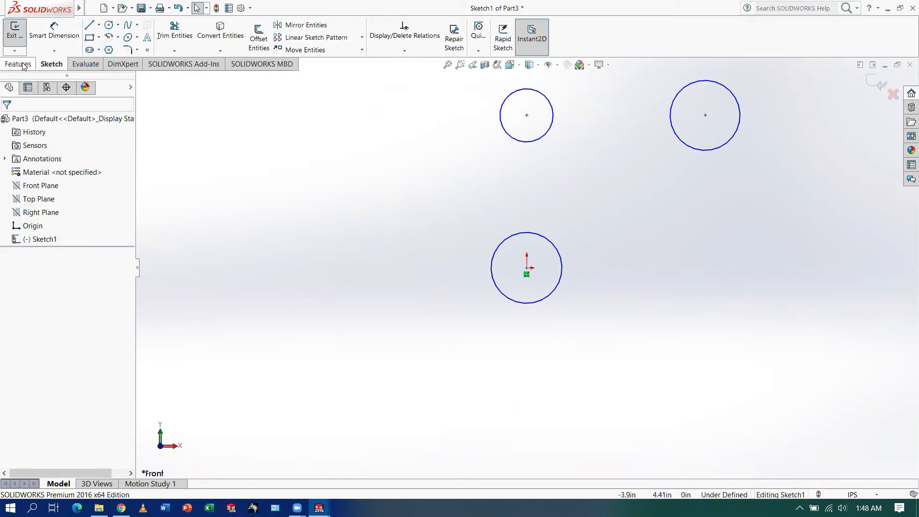
Dimension the diameter of the circle at the origin to 1 in with Smart Dimension
left_click(23, 65)
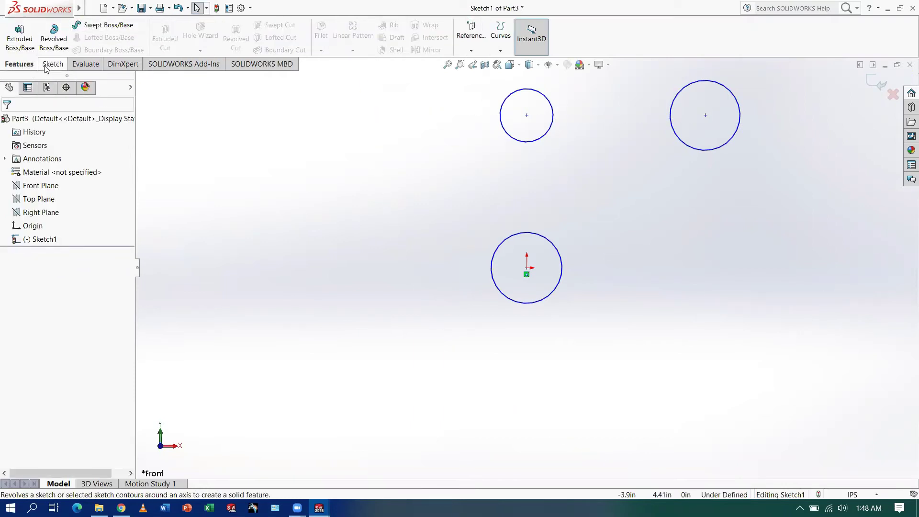
left_click(50, 64)
left_click(54, 30)
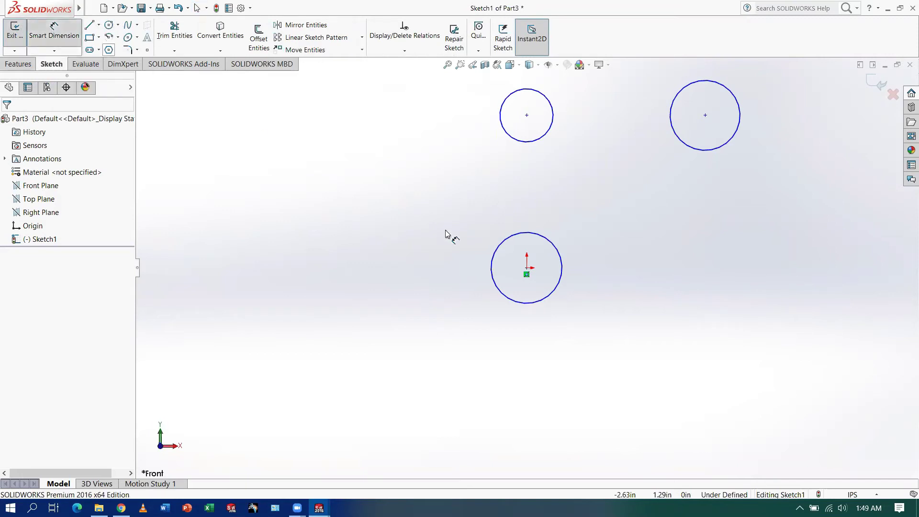
left_click(532, 307)
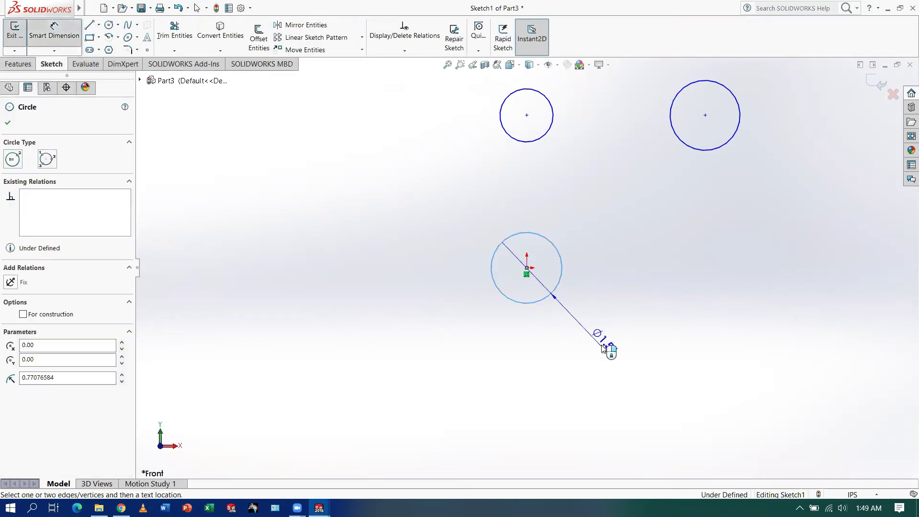
left_click(607, 350)
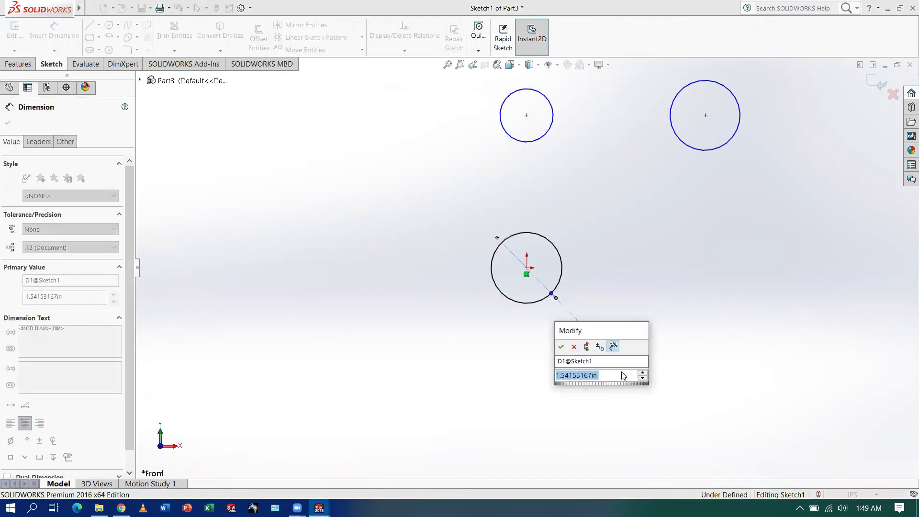
type("1")
key("Return")
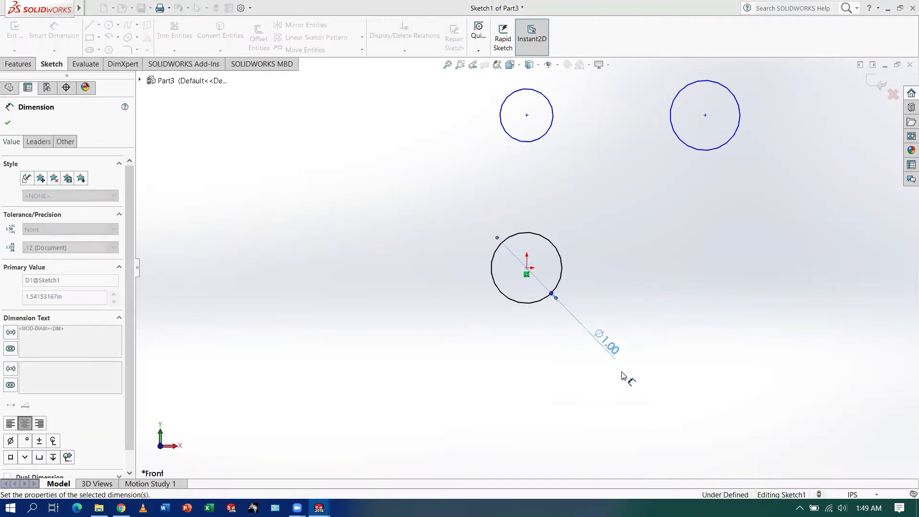
Dimension the diameter of the circle directly above the origin to 0.63 in and finish dimensioning
left_click(547, 137)
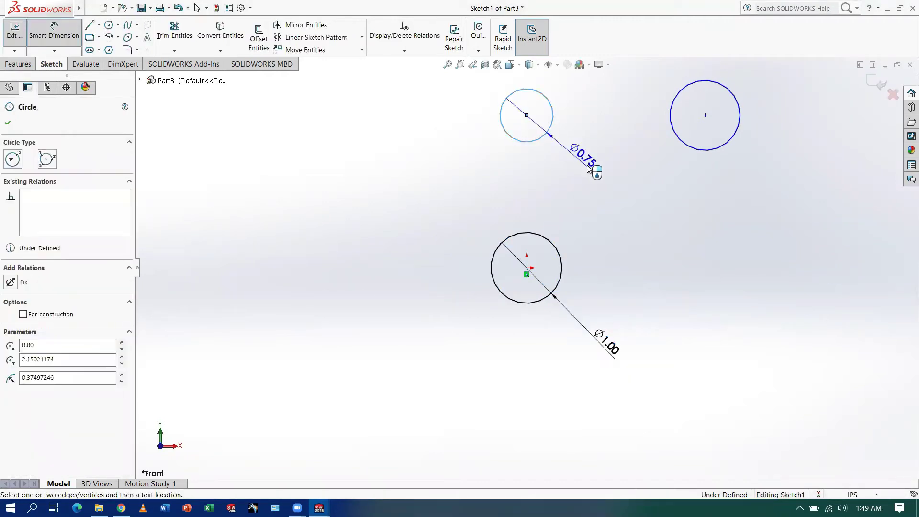
left_click(606, 180)
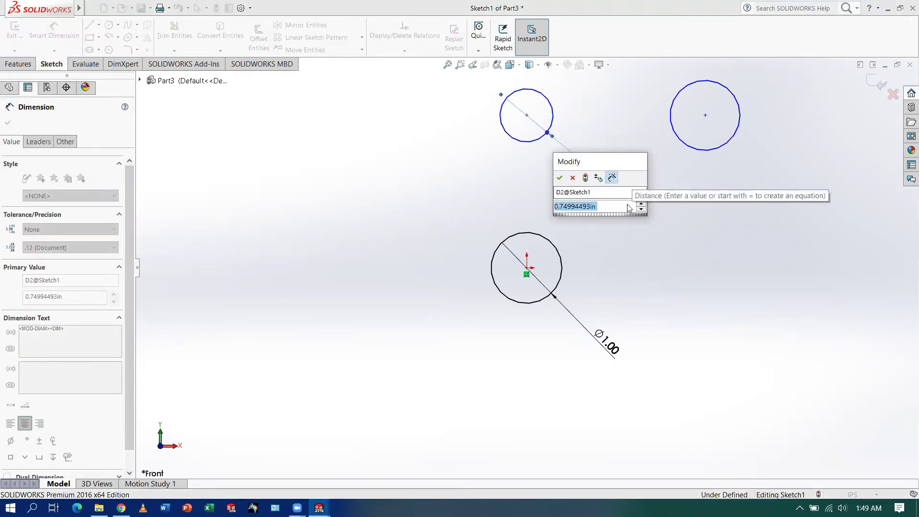
type("0.63")
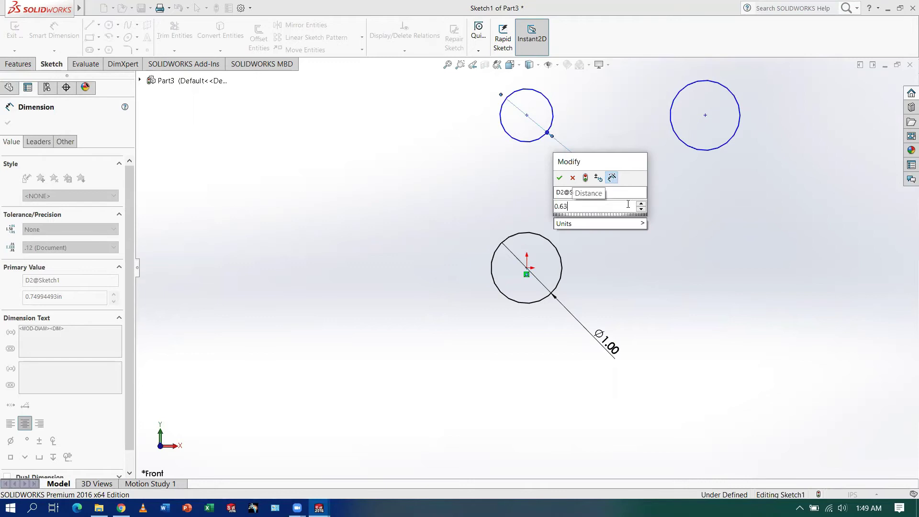
key("Return")
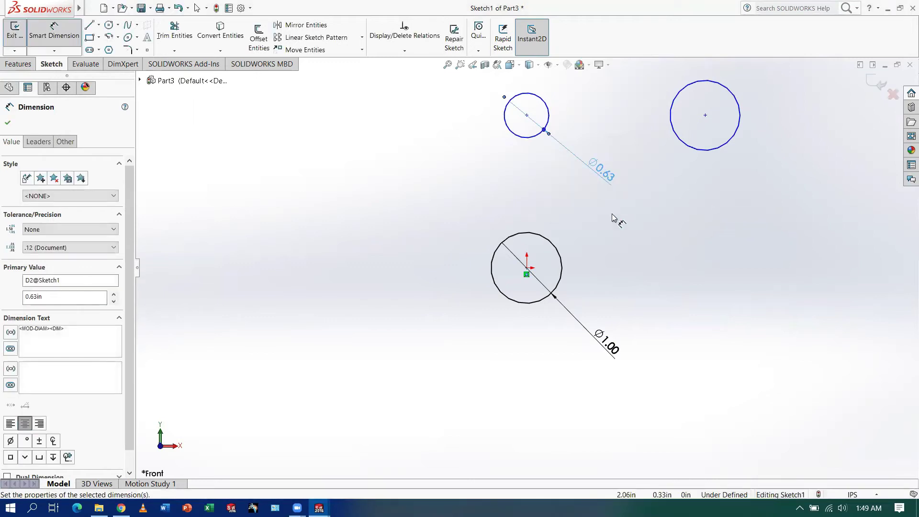
left_click(13, 124)
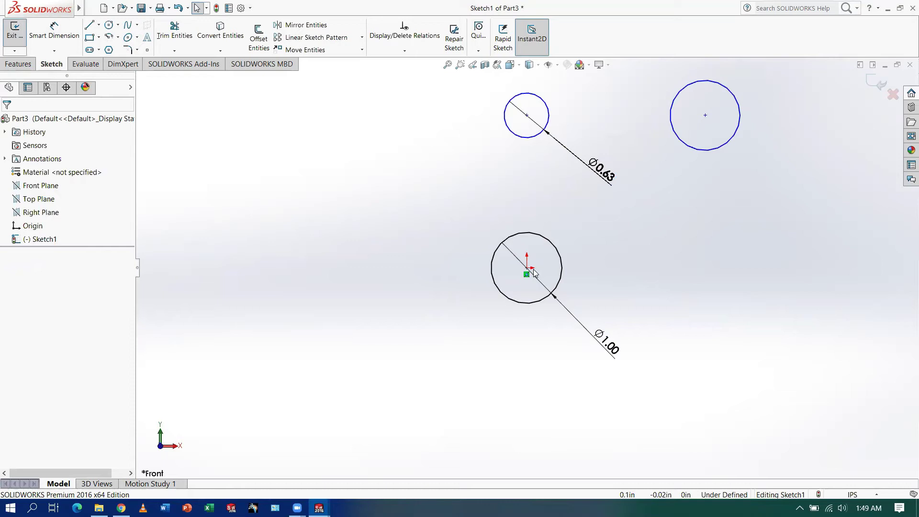
Add a Vertical relation between the centre of the 0.63 in circle and the centre of the circle at the origin
left_click(527, 115)
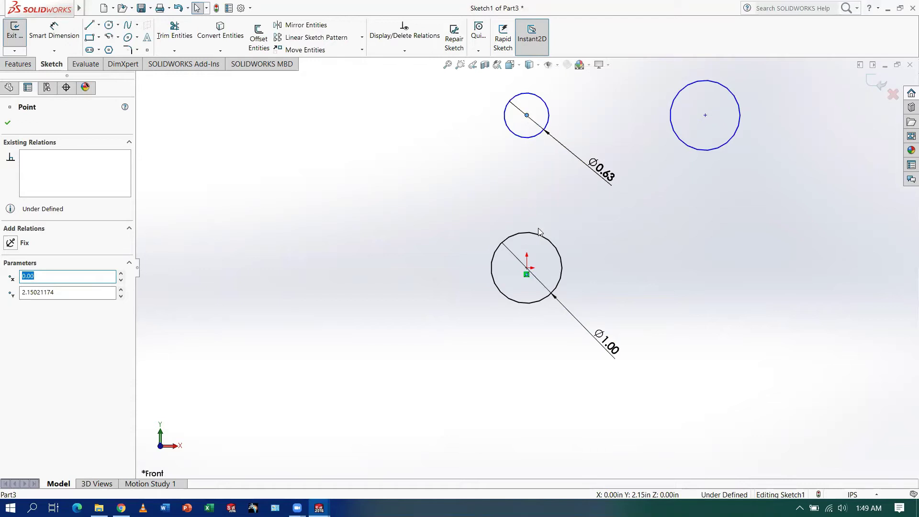
left_click(526, 269, "ctrl")
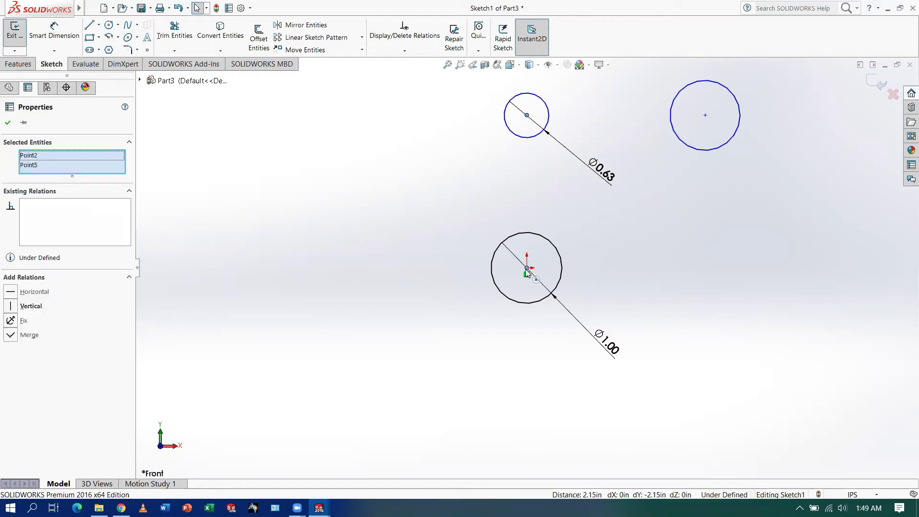
left_click(23, 308)
left_click(8, 122)
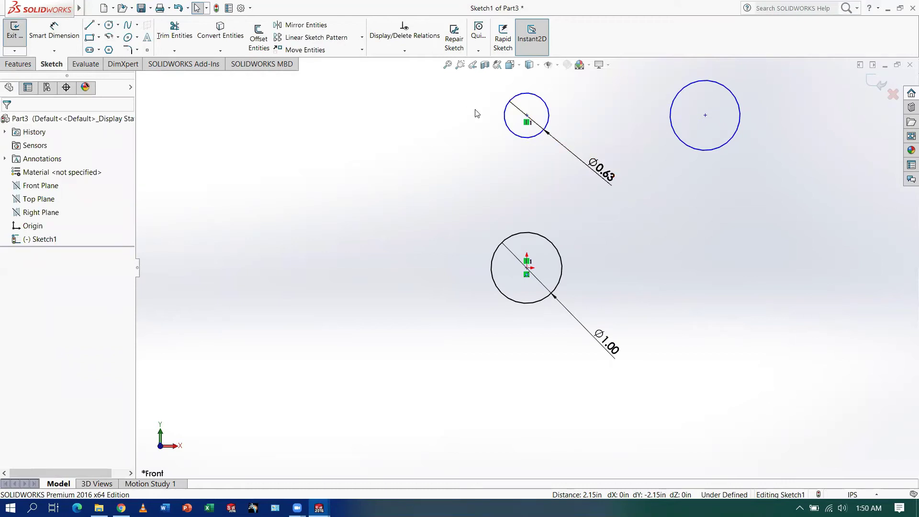
left_click(527, 115)
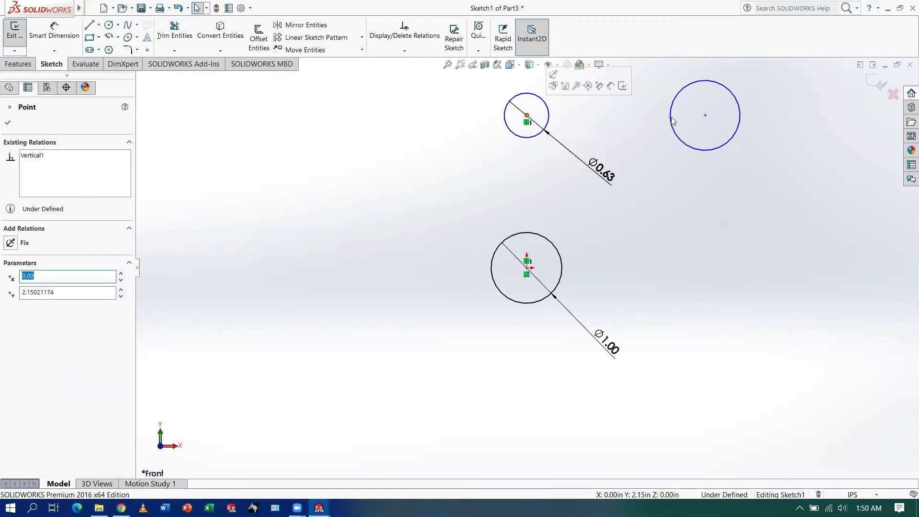
left_click(705, 116)
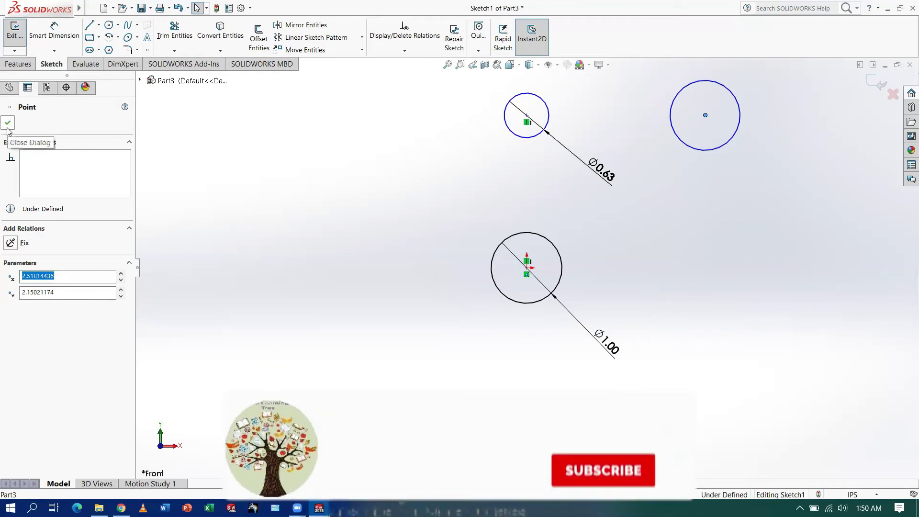
left_click(494, 90)
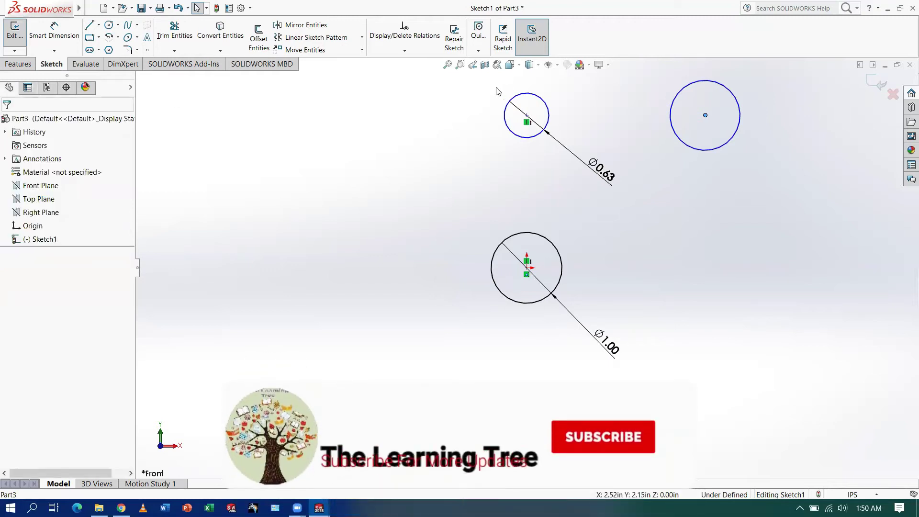
Add a Horizontal relation between the centres of the two upper circles
left_click(526, 116)
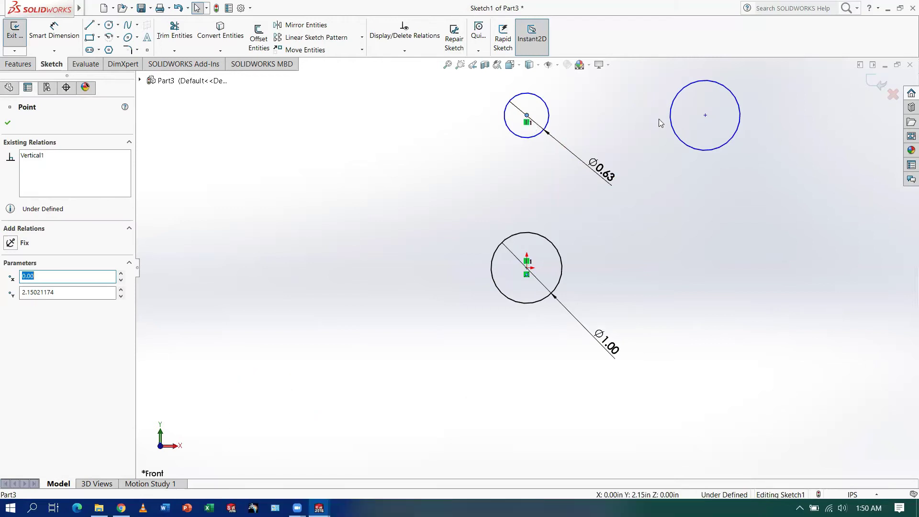
left_click(704, 116, "ctrl")
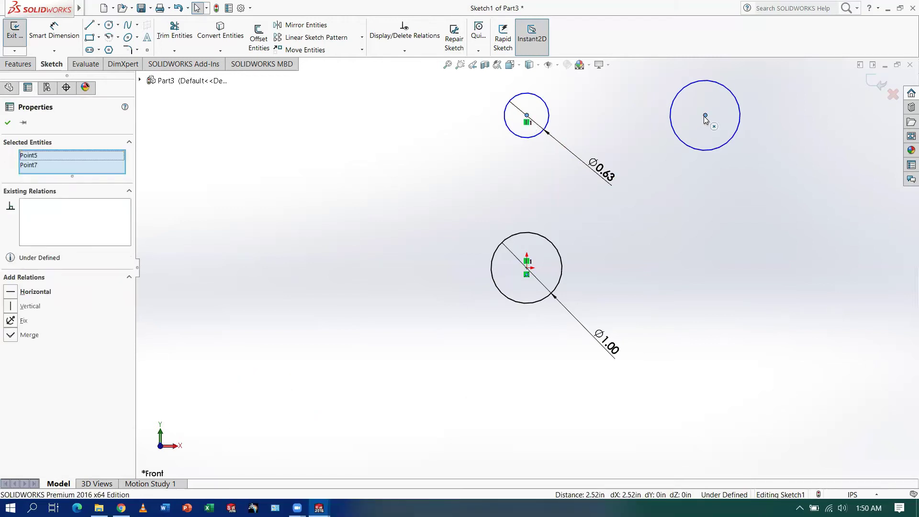
left_click(22, 295)
left_click(8, 123)
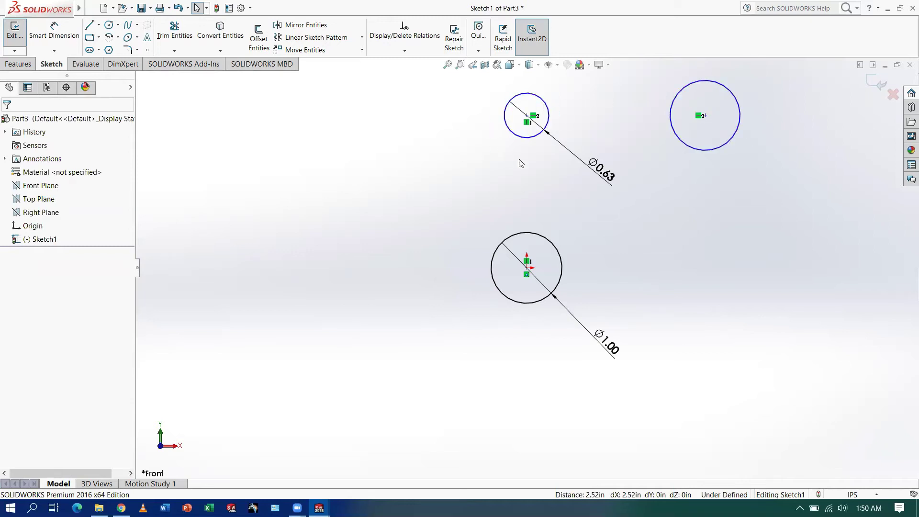
Make the upper right circle equal in size to the 0.63 in circle with an Equal relation
left_click(541, 102)
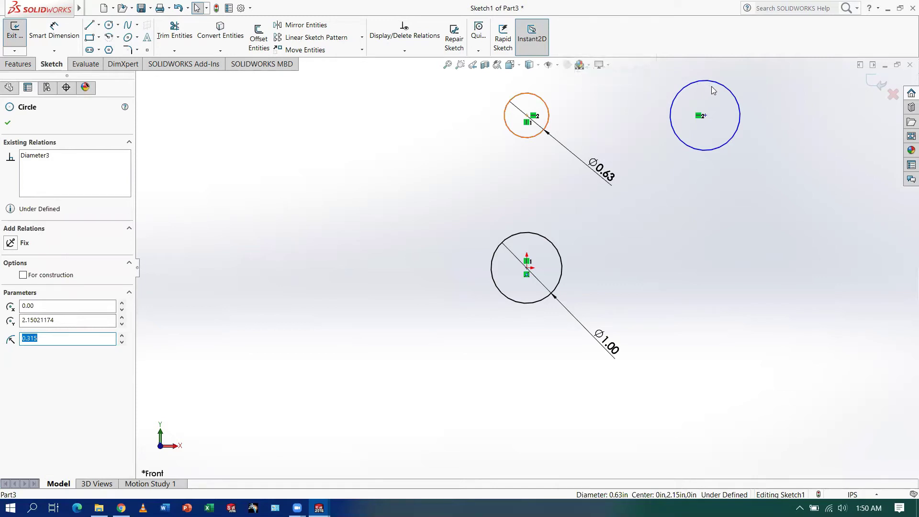
left_click(733, 101, "ctrl")
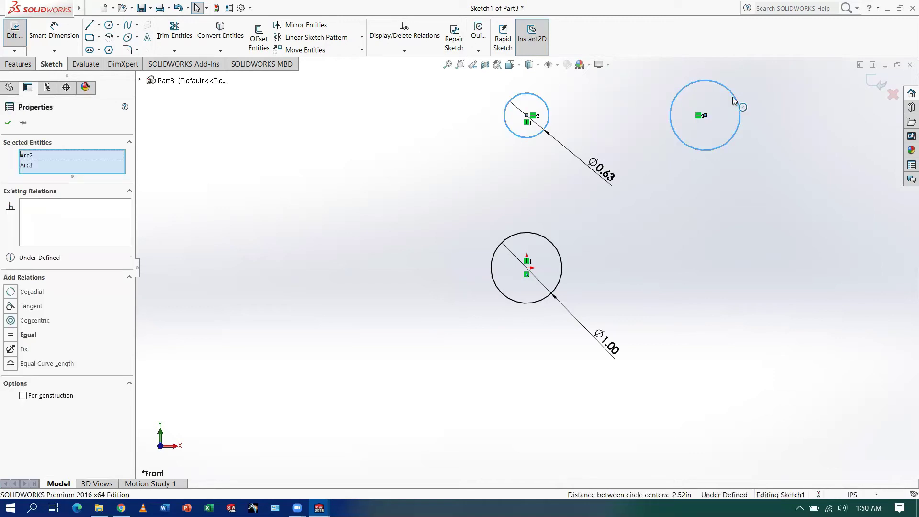
left_click(19, 336)
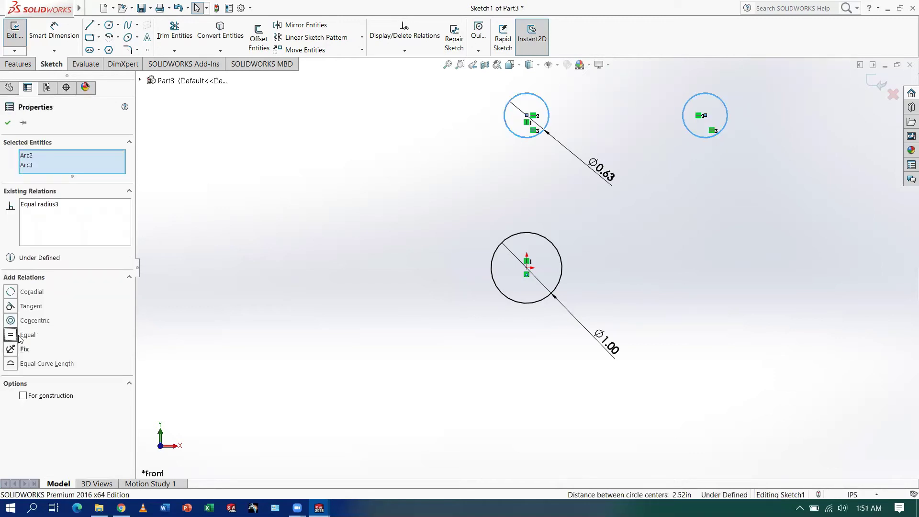
left_click(7, 124)
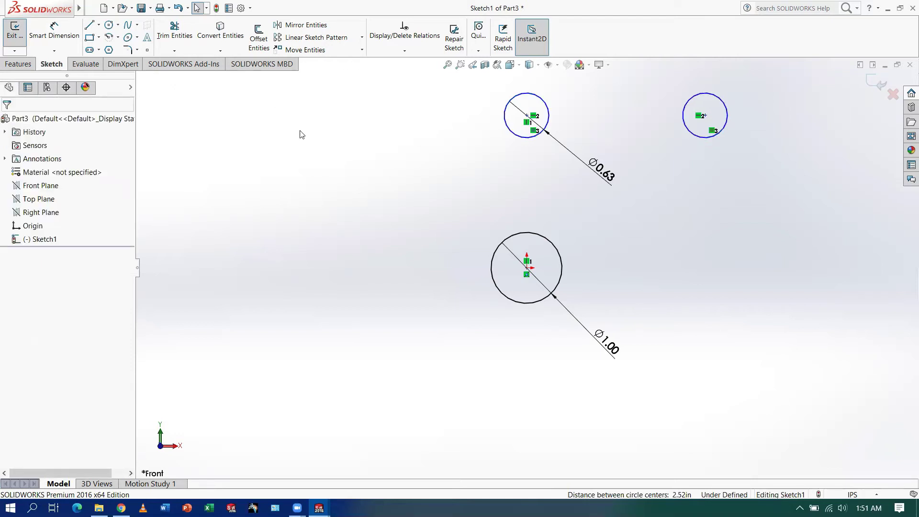
Dimension the vertical distance between the centres of the 0.63 in circle and the origin circle to 2.25 in, checking the workbook drawing in Chrome
left_click(54, 30)
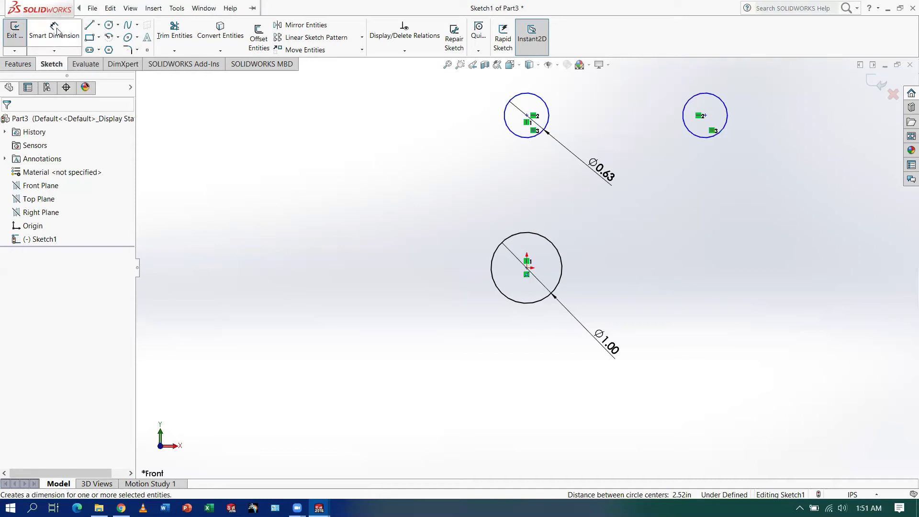
left_click(527, 117)
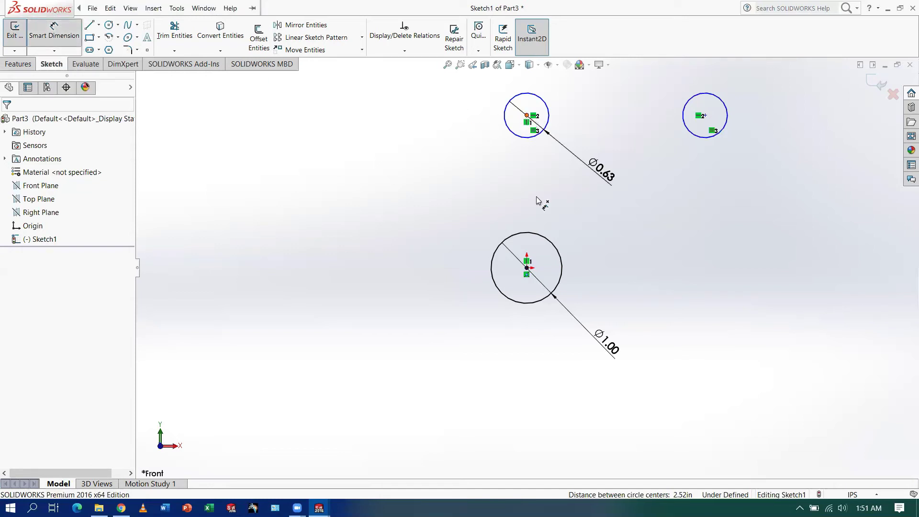
left_click(527, 268)
left_click(382, 228)
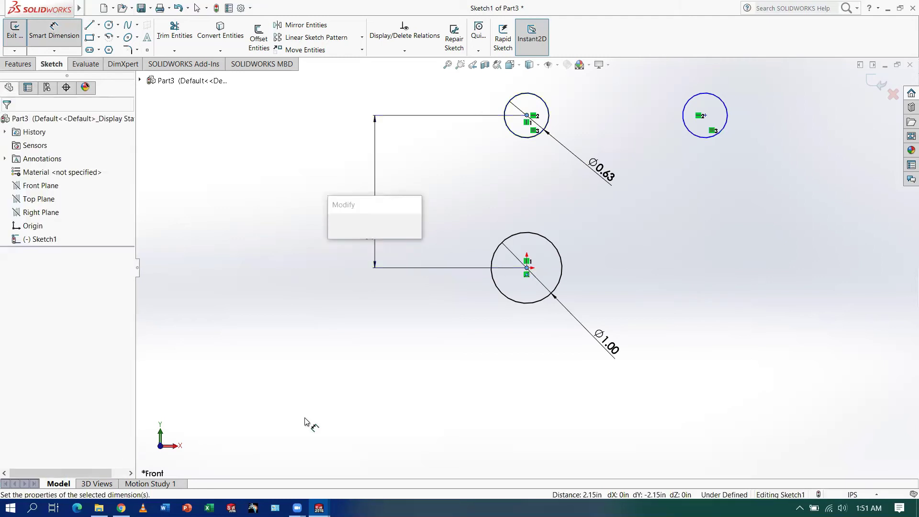
key("alt+Tab")
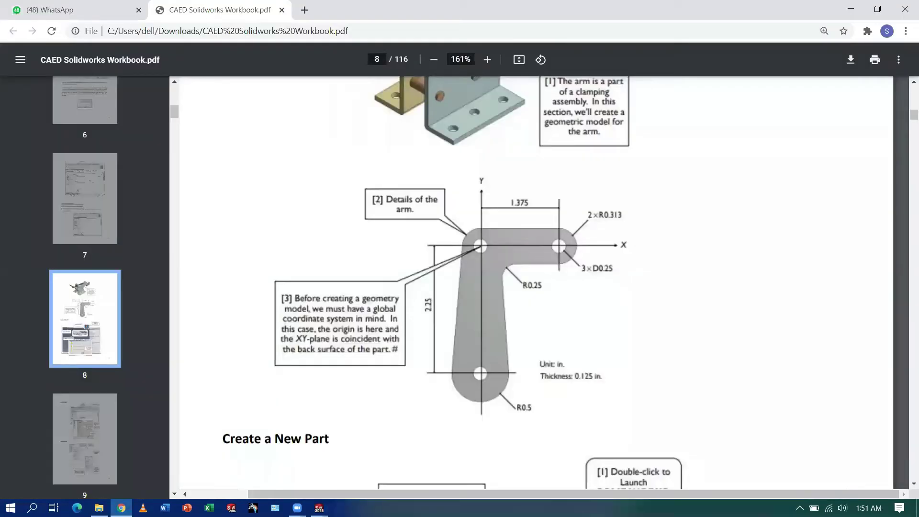
key("alt+Tab")
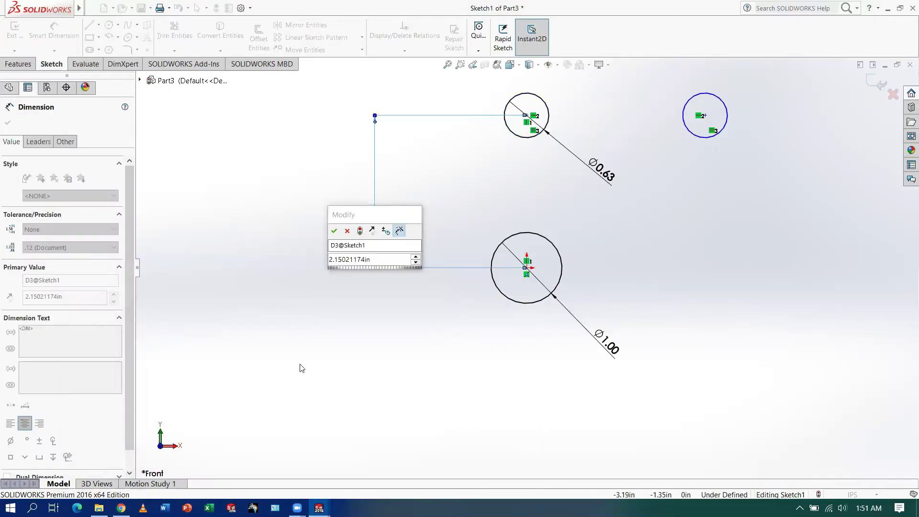
left_click(356, 259)
type("2.25")
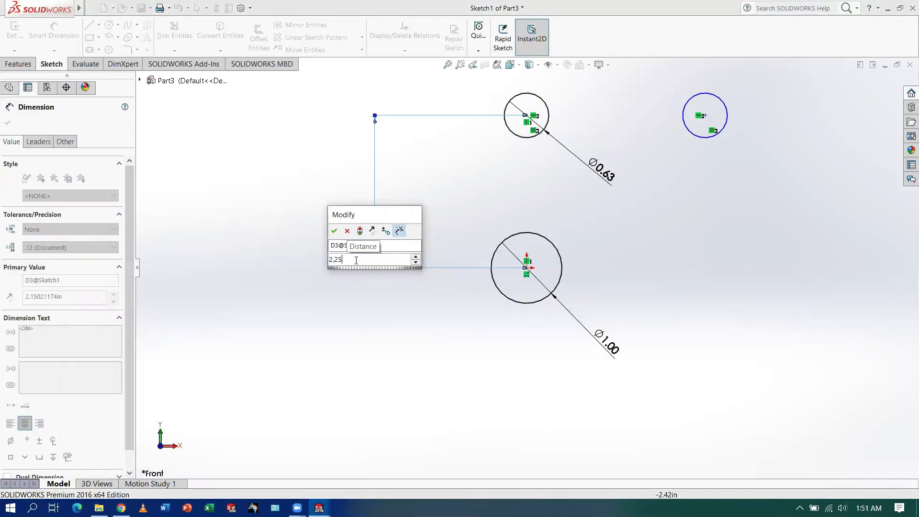
key("Return")
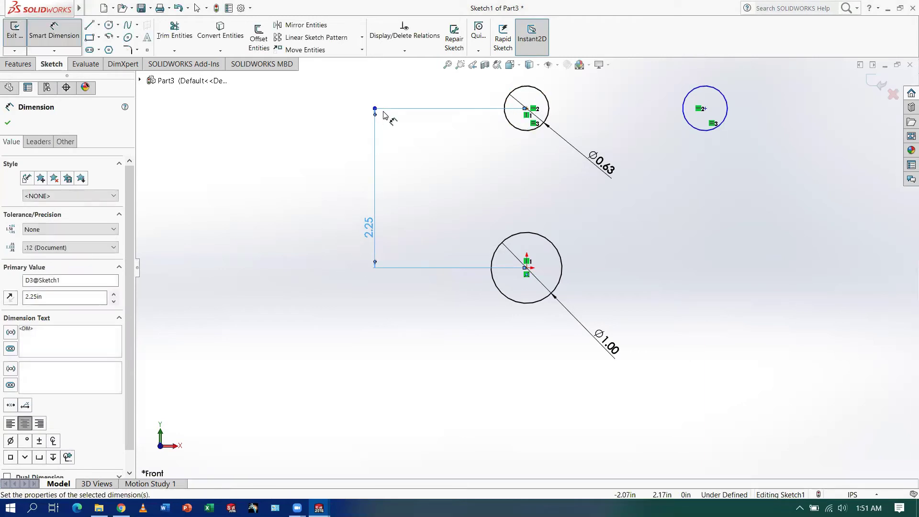
Dimension the horizontal distance between the two upper circle centres to 1.375 in, consulting the arm drawing in Chrome for the value
left_click(527, 110)
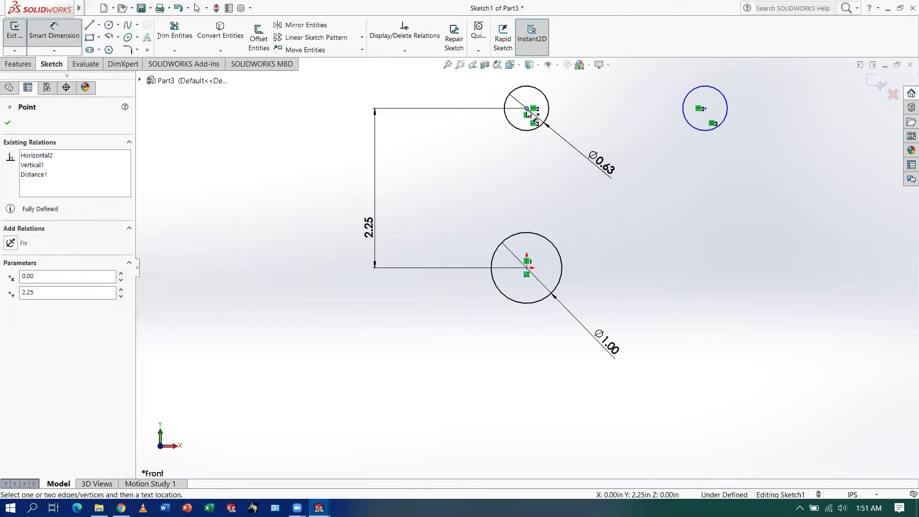
left_click(705, 109)
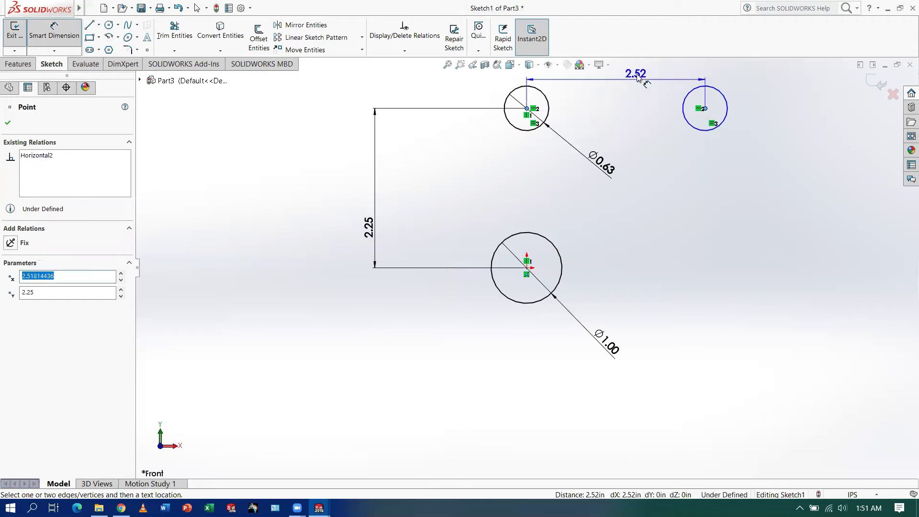
left_click(447, 65)
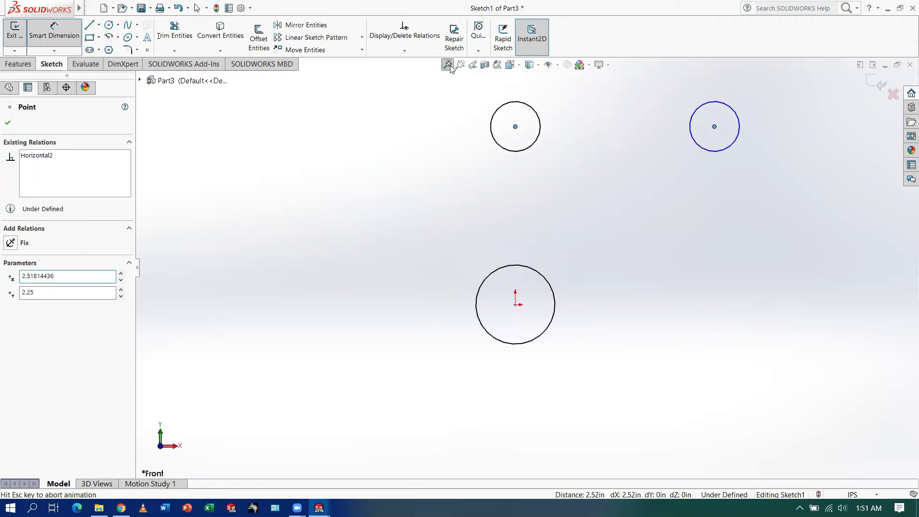
left_click(609, 97)
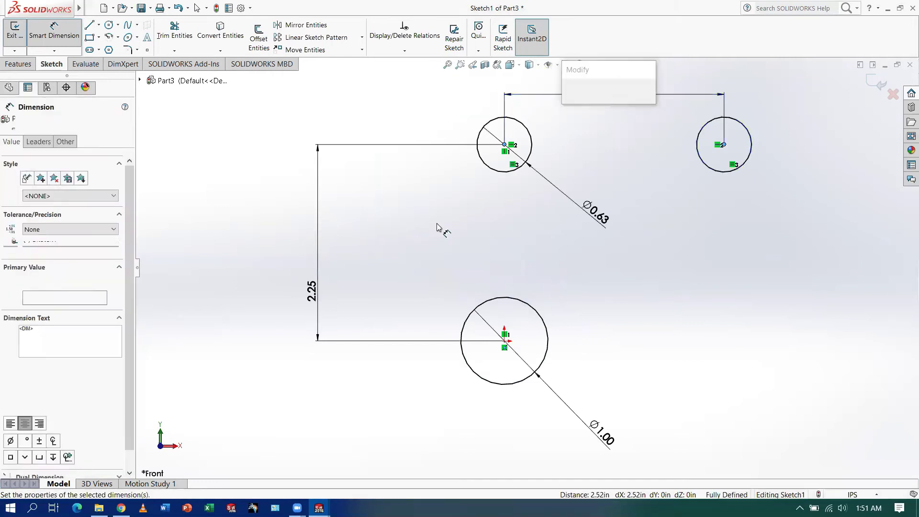
key("alt+Tab")
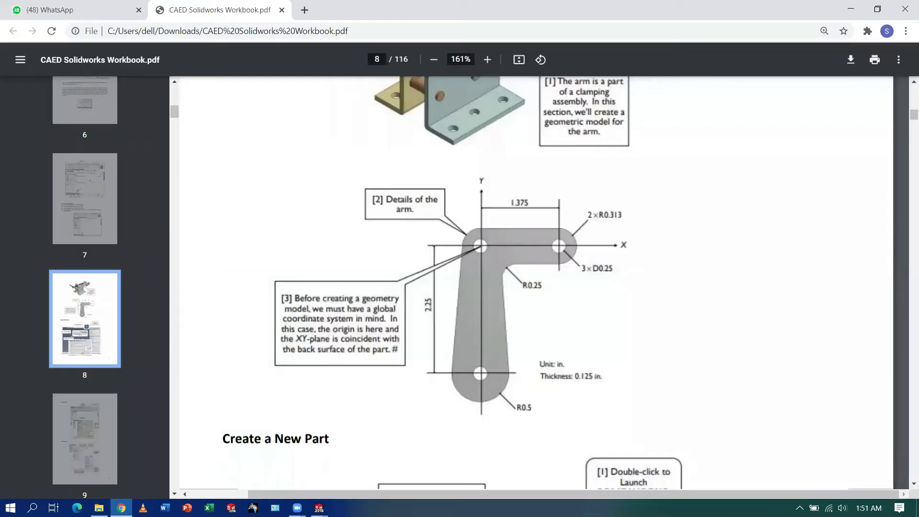
key("alt+Tab")
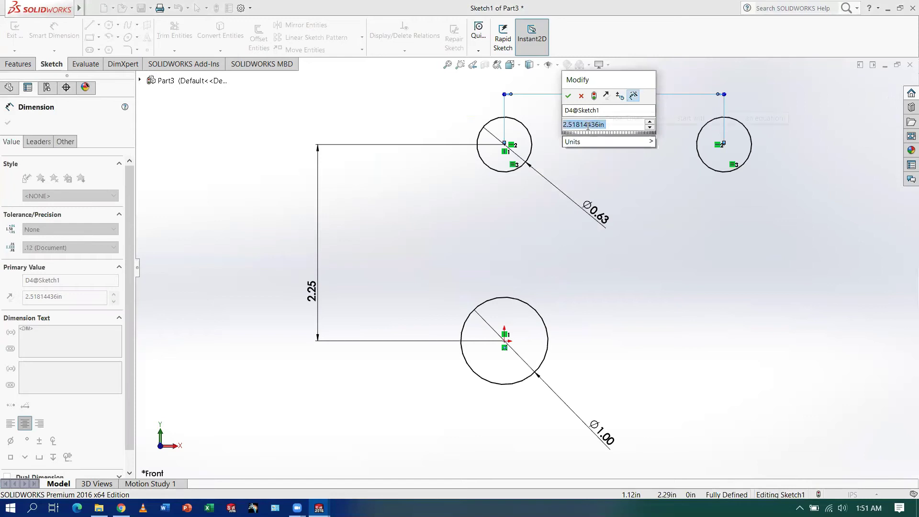
type("1.38")
key("Return")
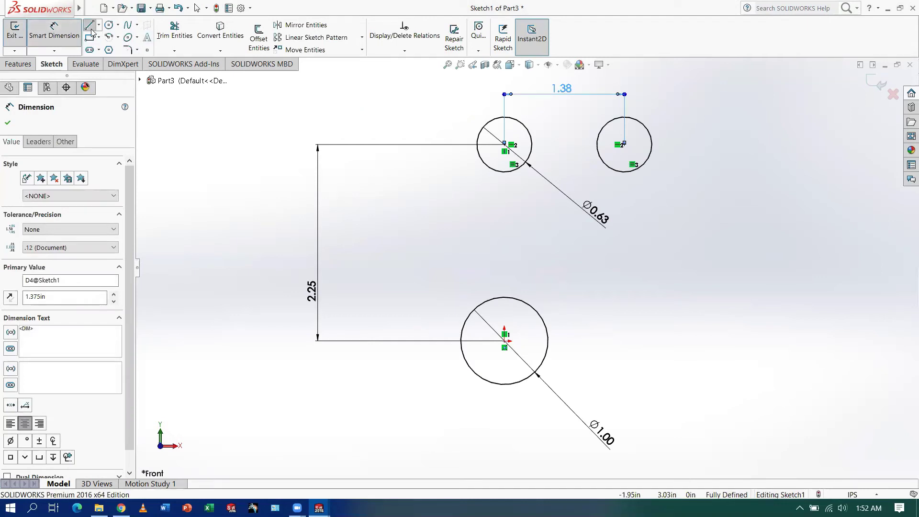
Sketch a line about 2.26 in long joining the leftmost points of the 0.63 in circle and the 1 in circle
left_click(91, 29)
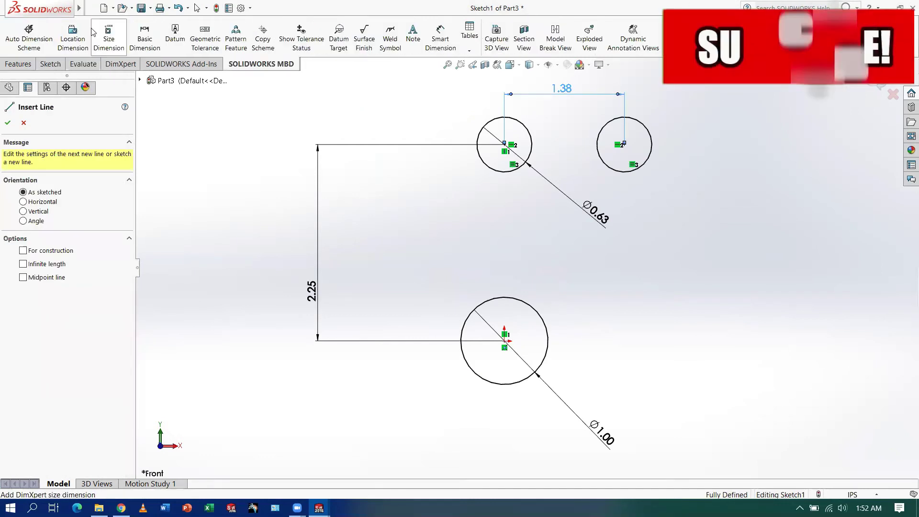
left_click(477, 145)
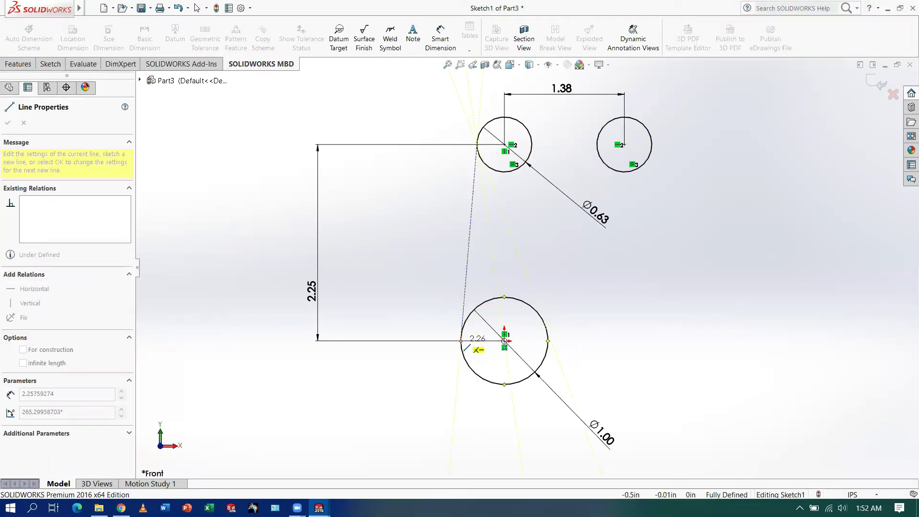
left_click(461, 340)
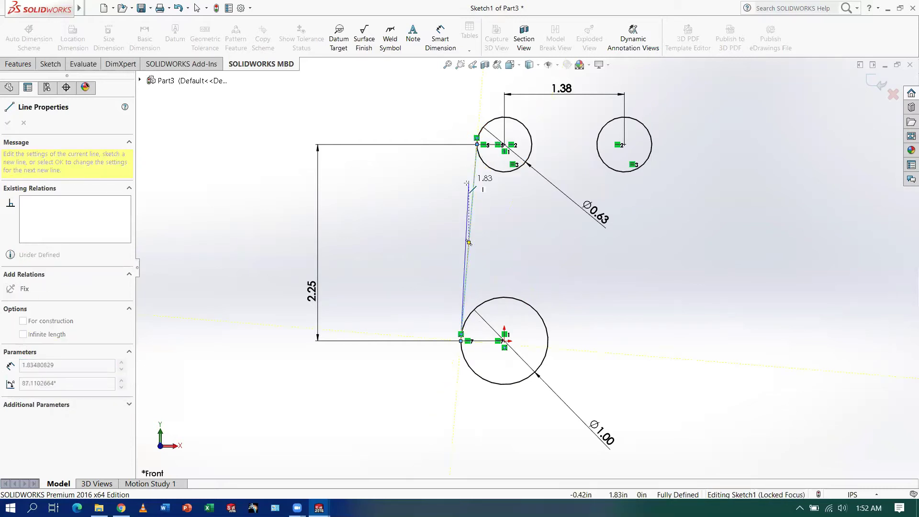
key("Escape")
key("Escape")
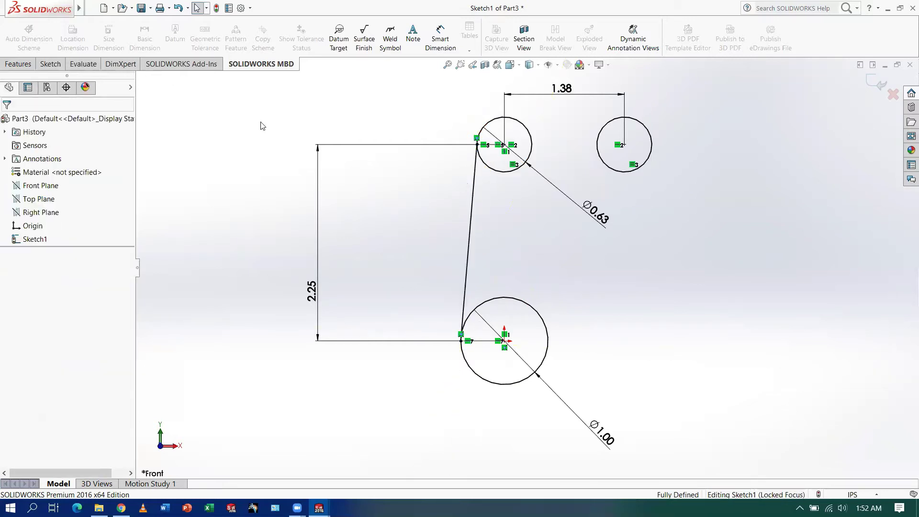
Sketch a line about 2.26 in long joining the rightmost points of the 0.63 in circle and the 1 in circle
left_click(18, 64)
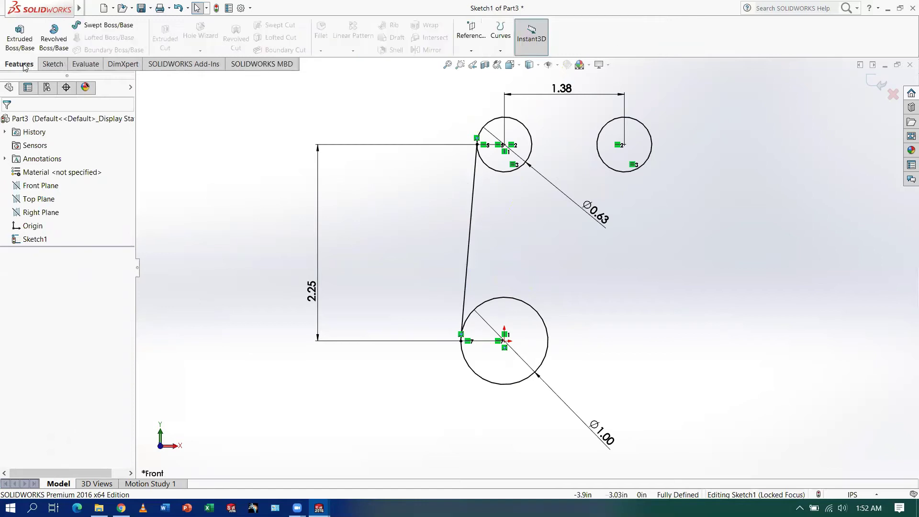
left_click(52, 64)
left_click(90, 26)
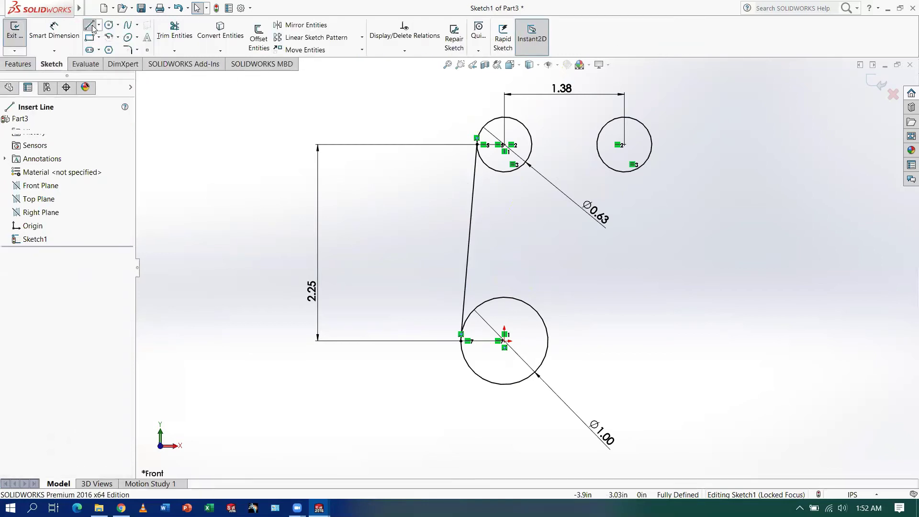
left_click(532, 144)
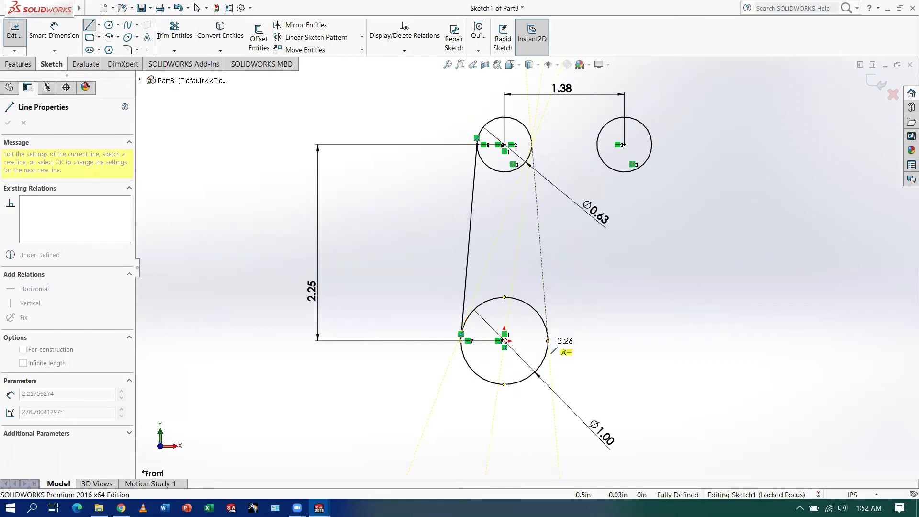
left_click(548, 340)
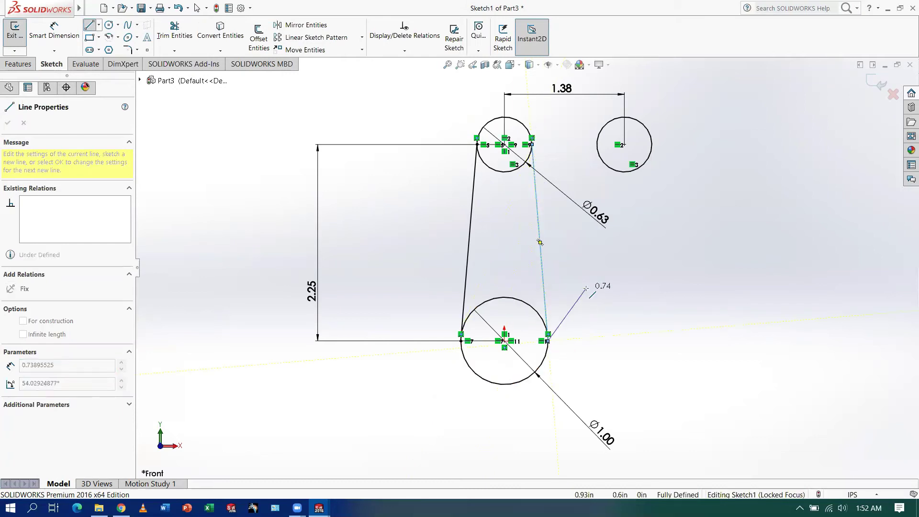
key("Escape")
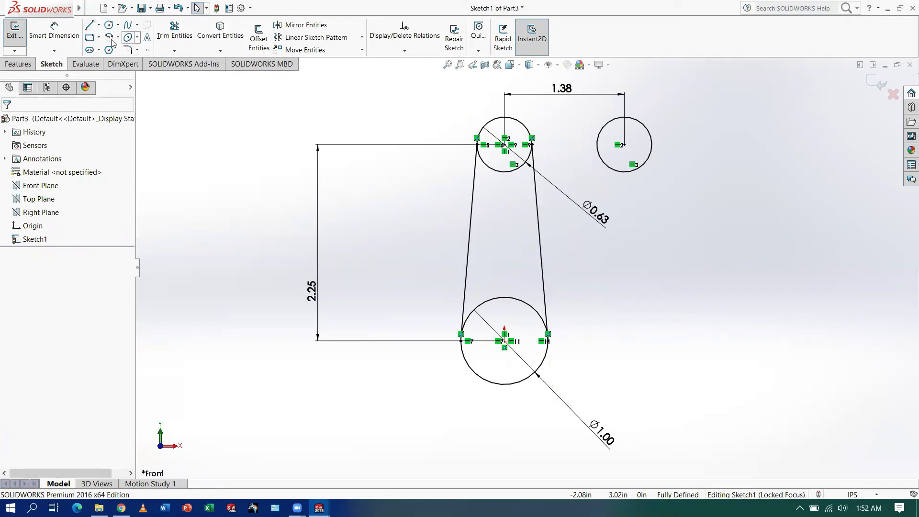
left_click(91, 27)
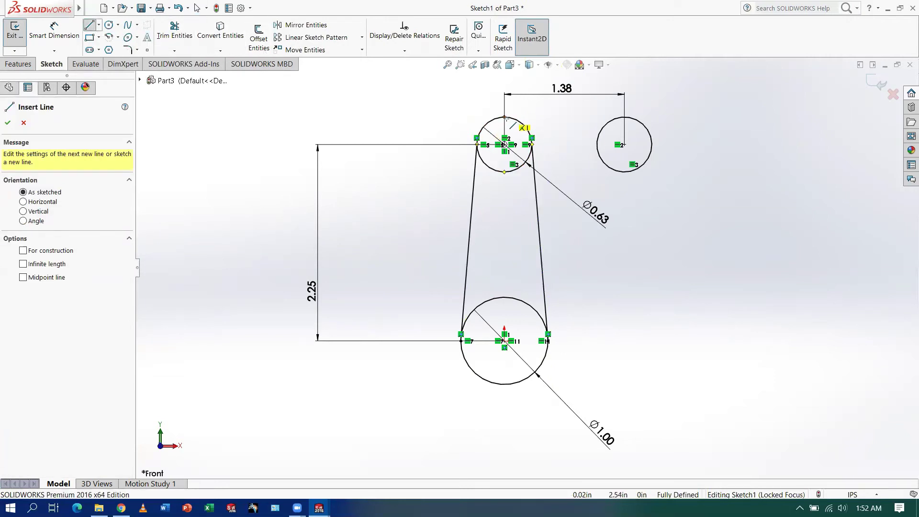
left_click(504, 117)
key("Escape")
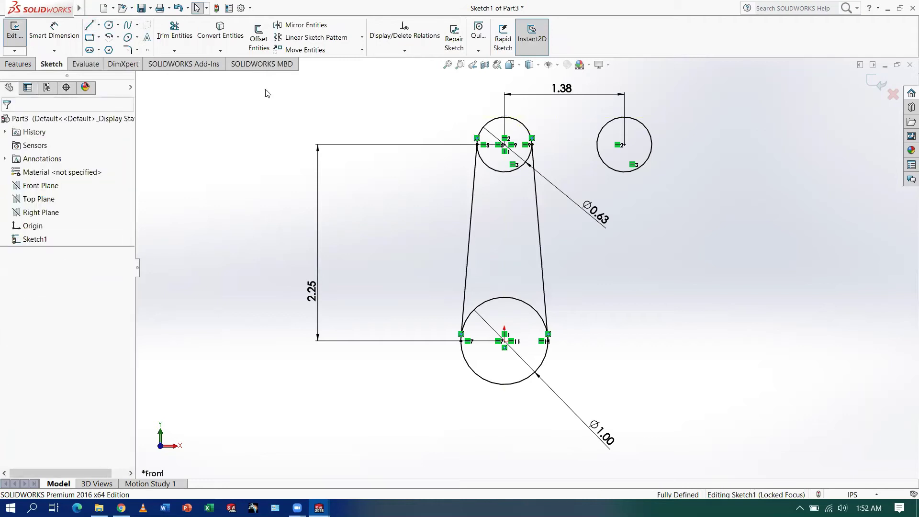
Sketch a horizontal line about 1.38 in long joining the topmost points of the two upper circles
left_click(89, 27)
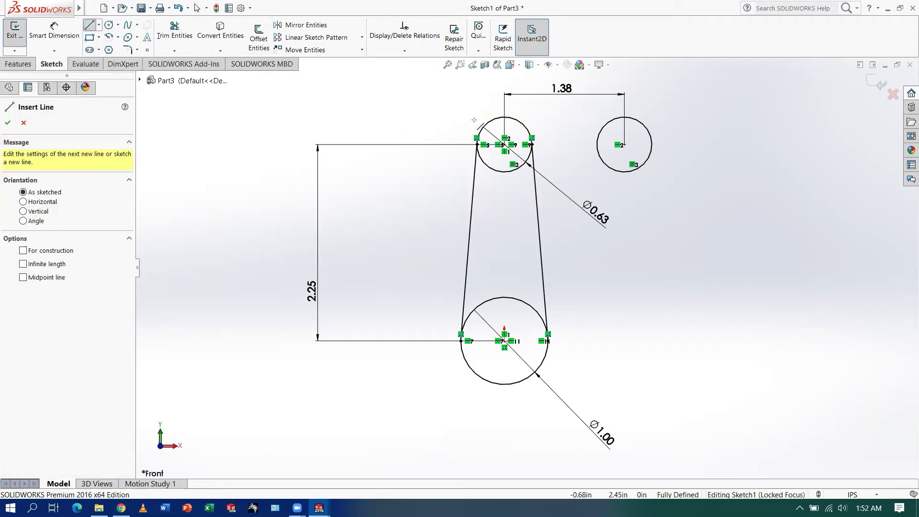
left_click(504, 117)
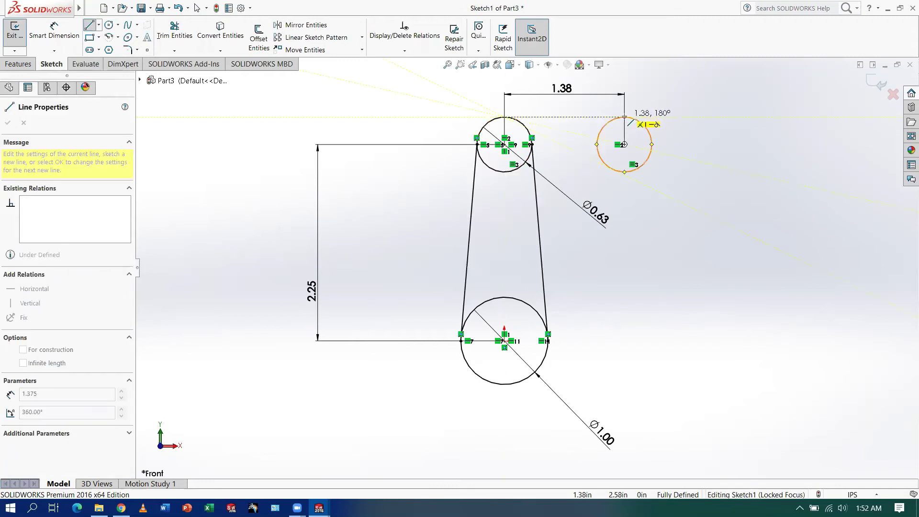
left_click(624, 117)
key("Escape")
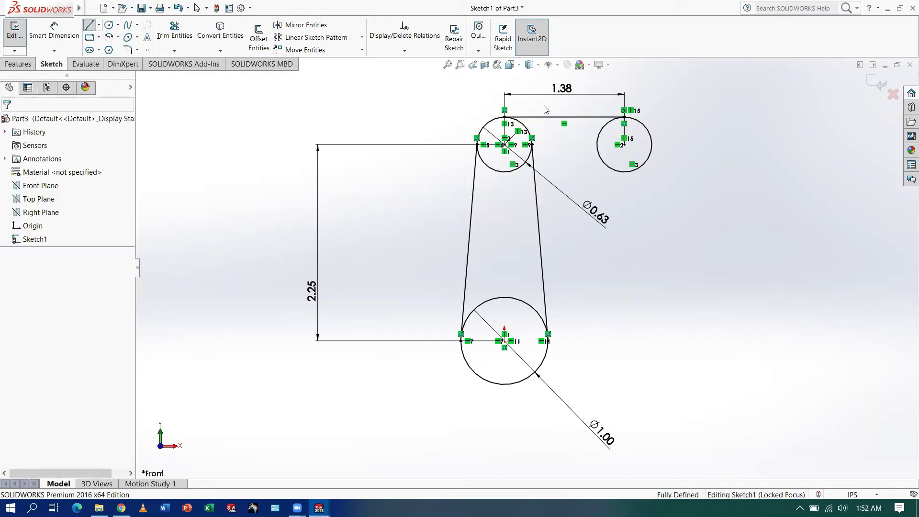
Sketch a horizontal line about 1.38 in long joining the lowest points of the two upper circles
left_click(90, 27)
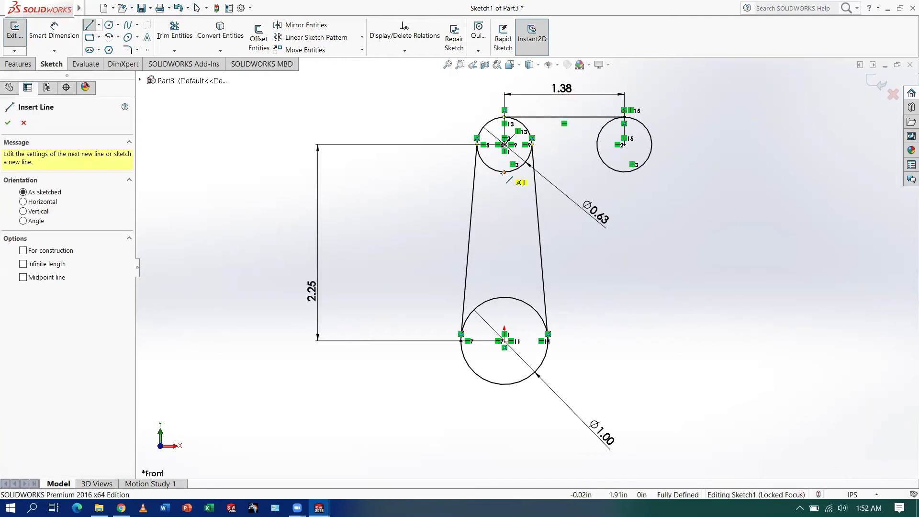
left_click(504, 172)
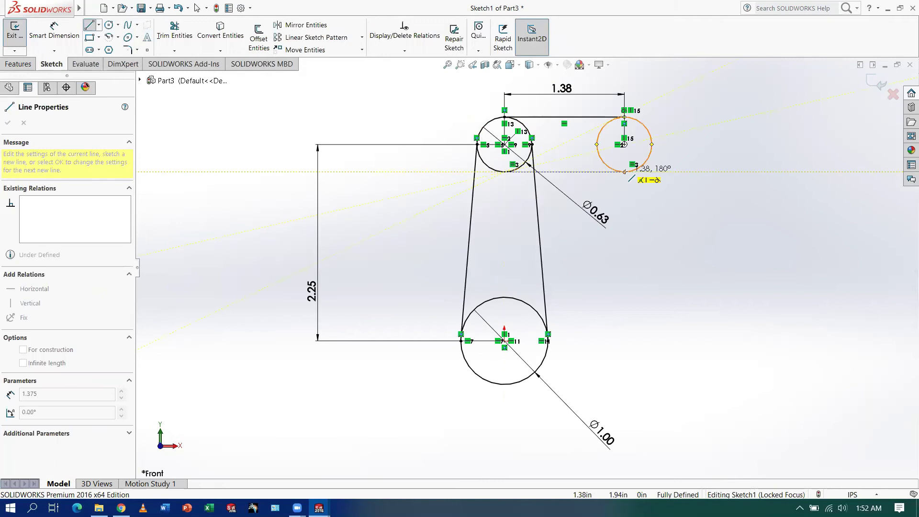
left_click(624, 172)
key("Escape")
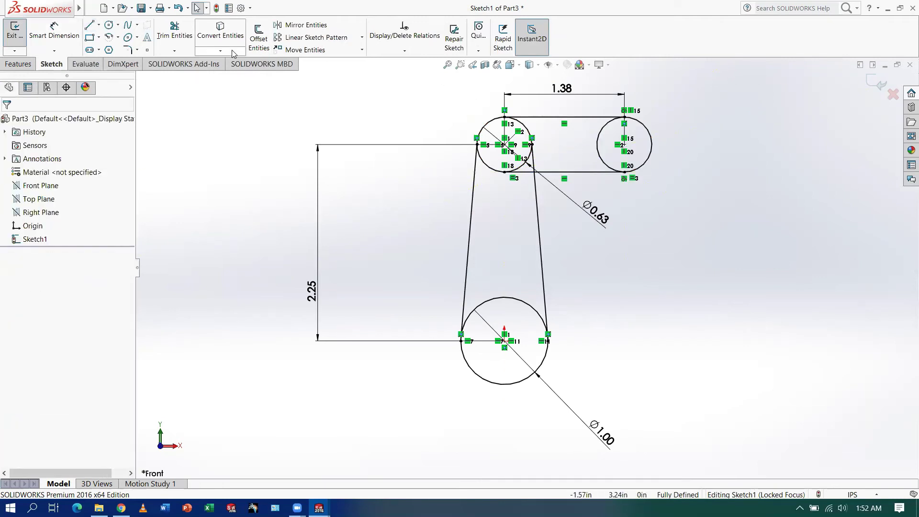
Trim away the inner half of the right-hand upper circle with the Trim to closest option
left_click(446, 64)
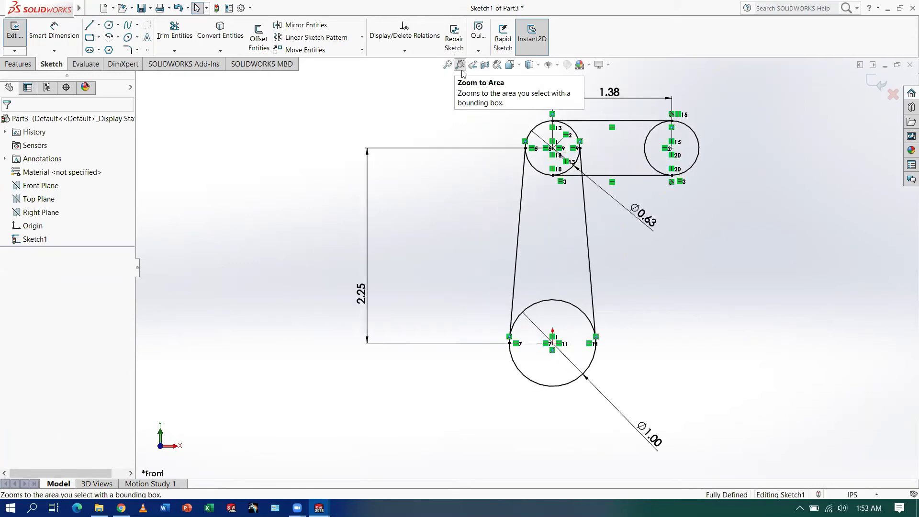
left_click(460, 64)
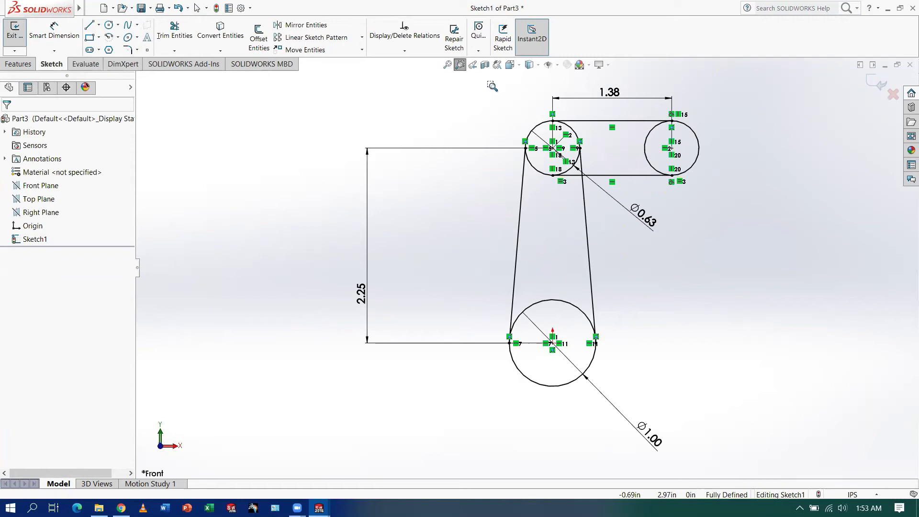
left_click_drag(504, 83, 734, 209)
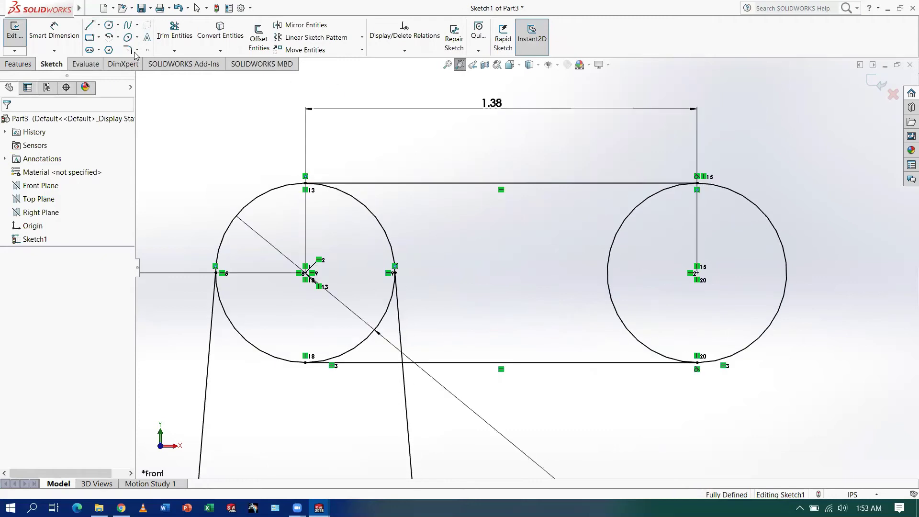
left_click(176, 34)
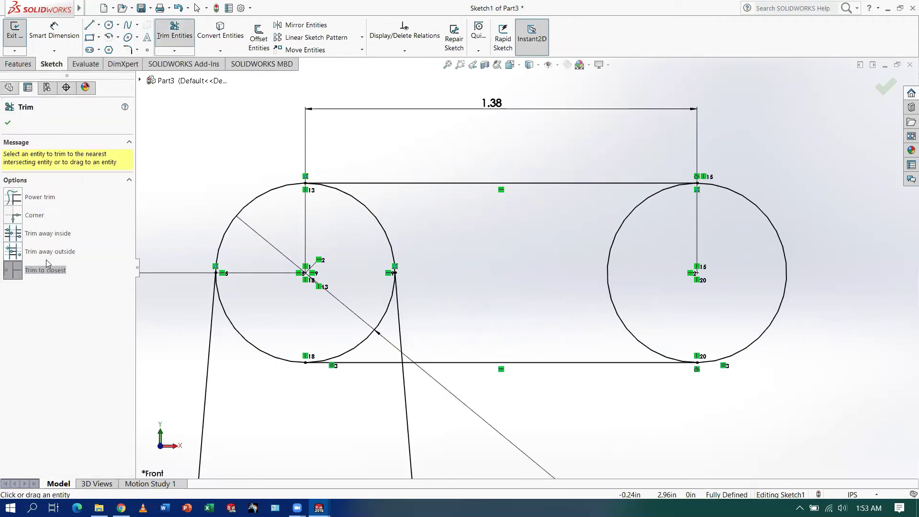
left_click(18, 274)
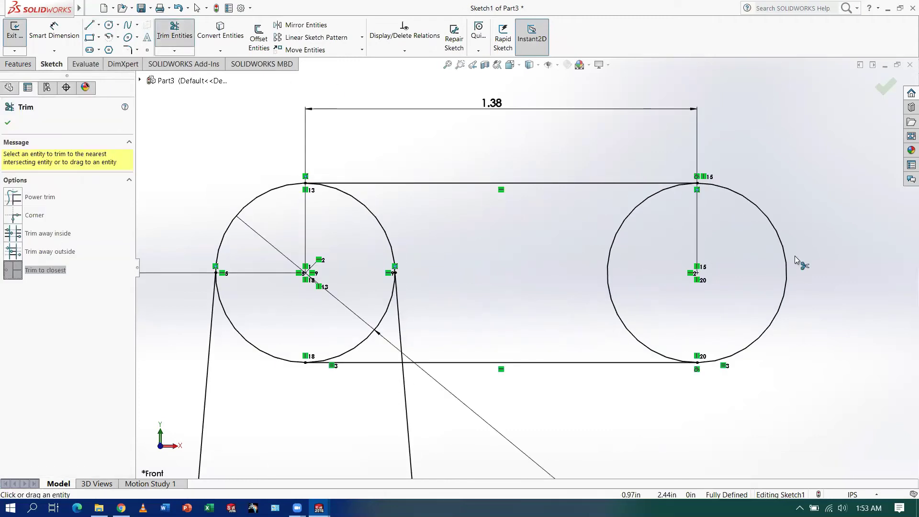
left_click(623, 227)
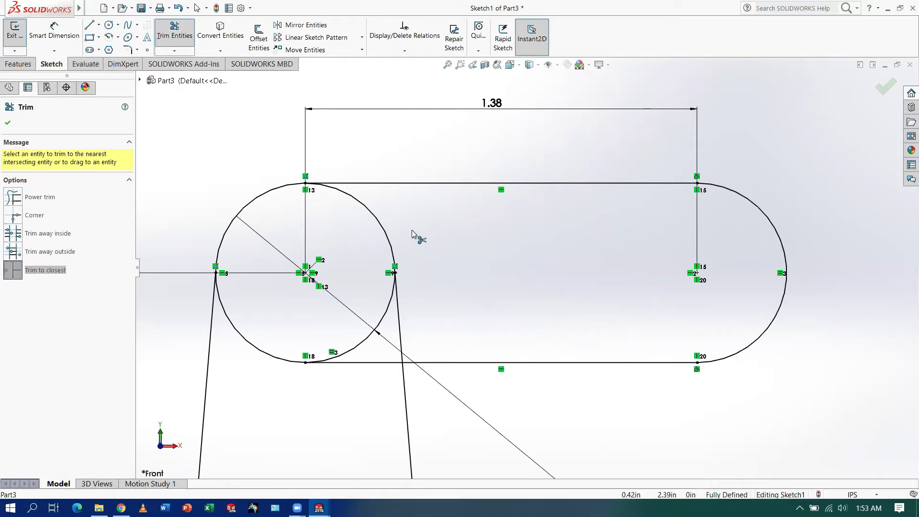
Trim the 0.63 in circle down to its upper-left quarter arc and cut the right slanted line back to the lower horizontal line
left_click(381, 228)
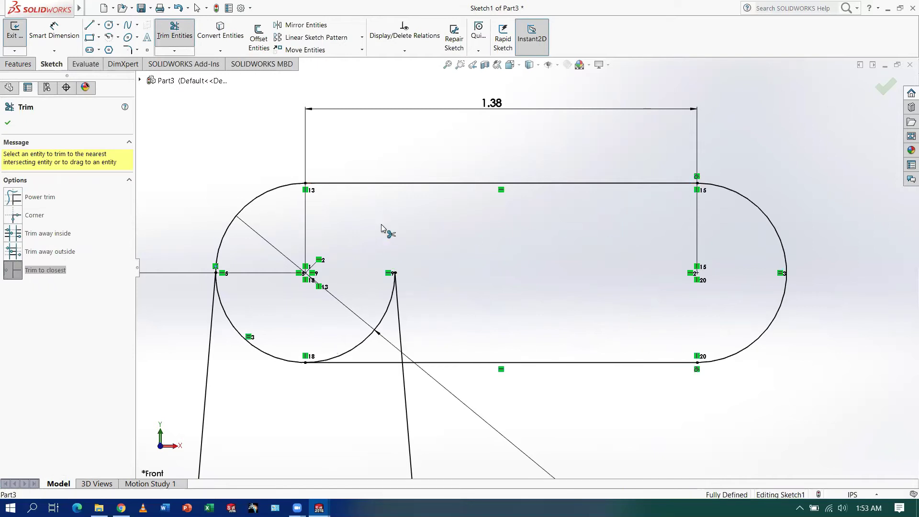
left_click(387, 311)
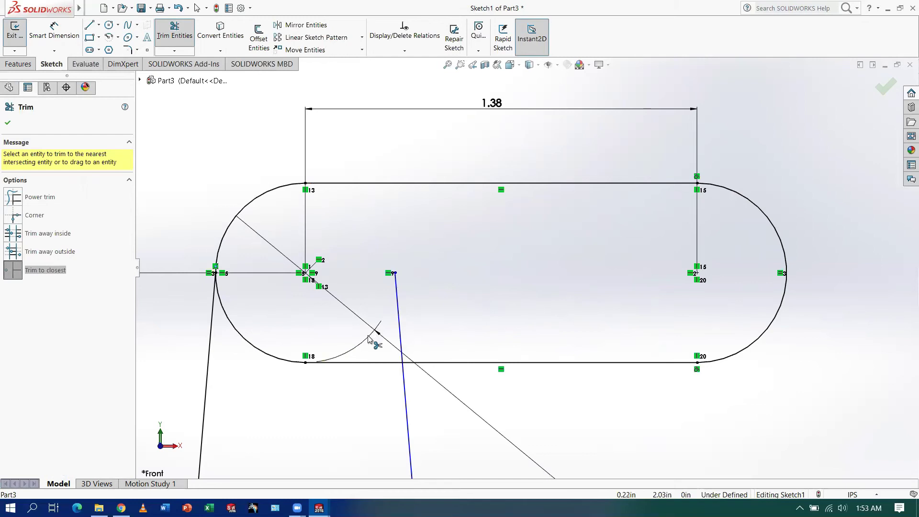
left_click(398, 294)
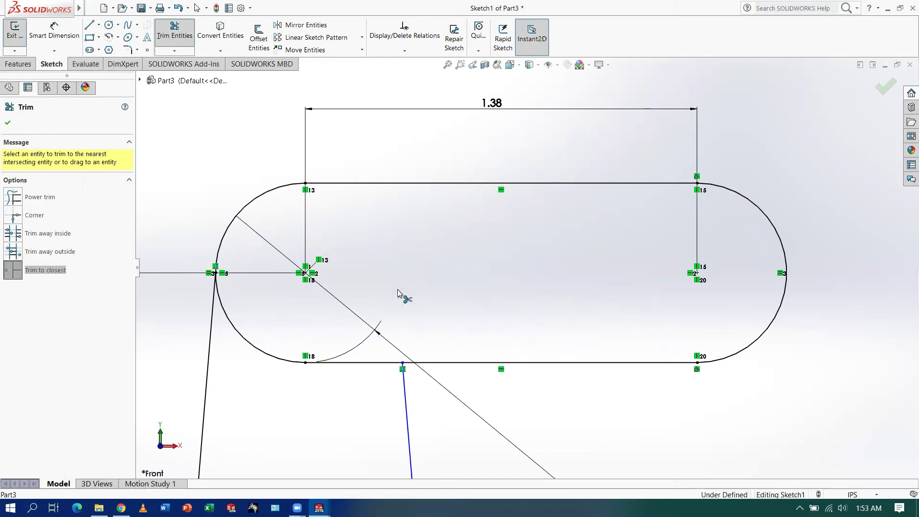
left_click(241, 337)
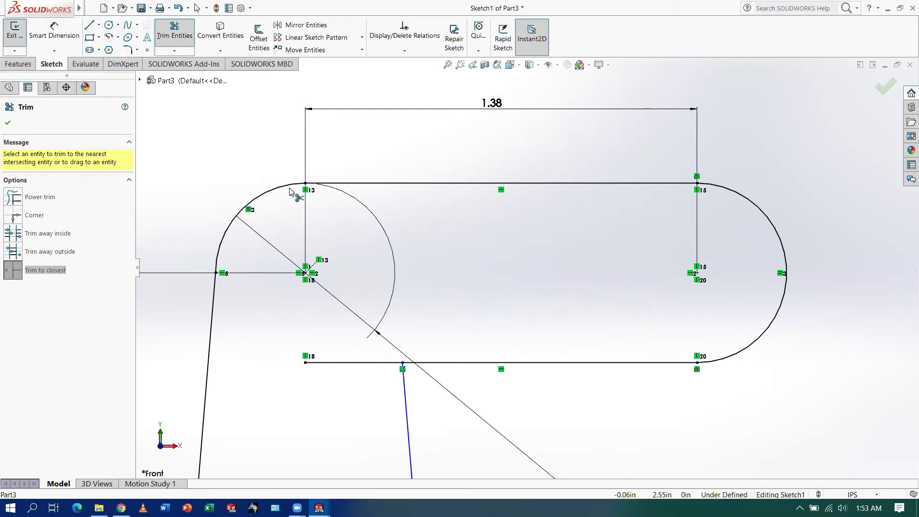
Trim away the upper half of the 1 in circle at the origin
left_click(447, 65)
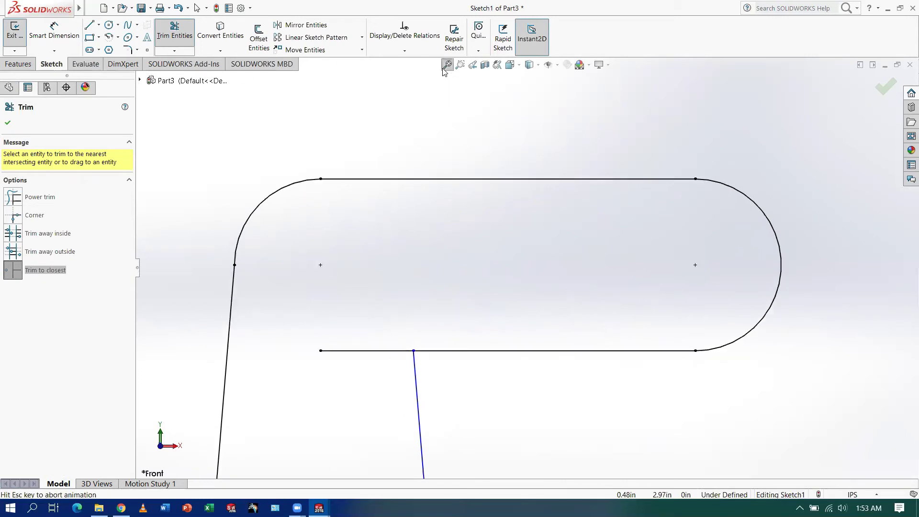
left_click(549, 304)
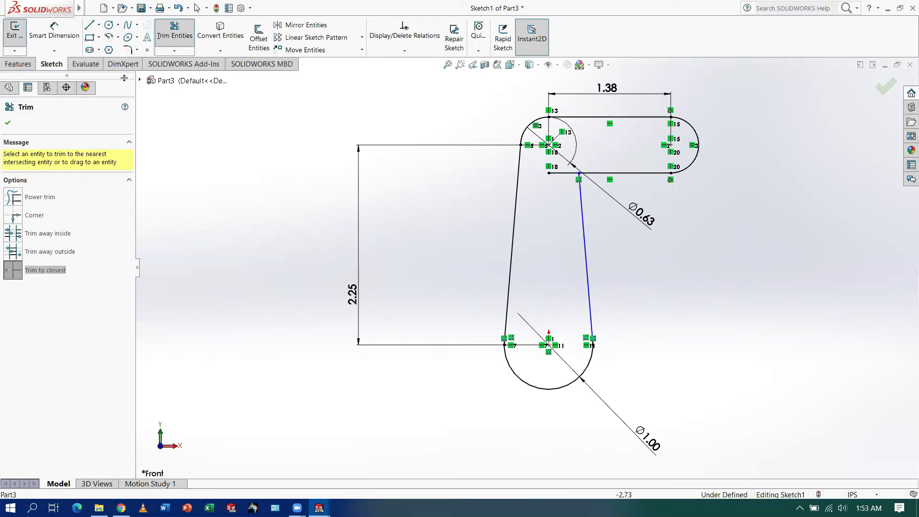
left_click(7, 124)
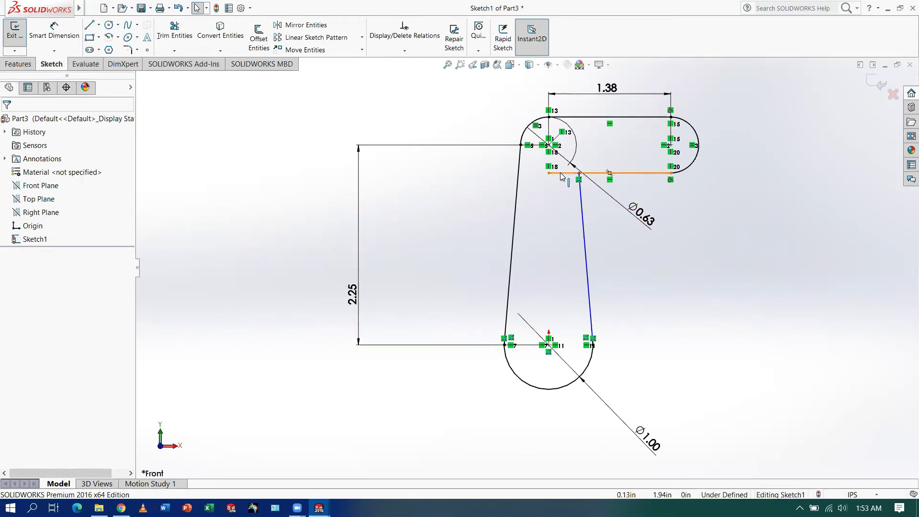
Trim off the stub of the lower horizontal line that extends inside the arm past the right slanted line
left_click(190, 44)
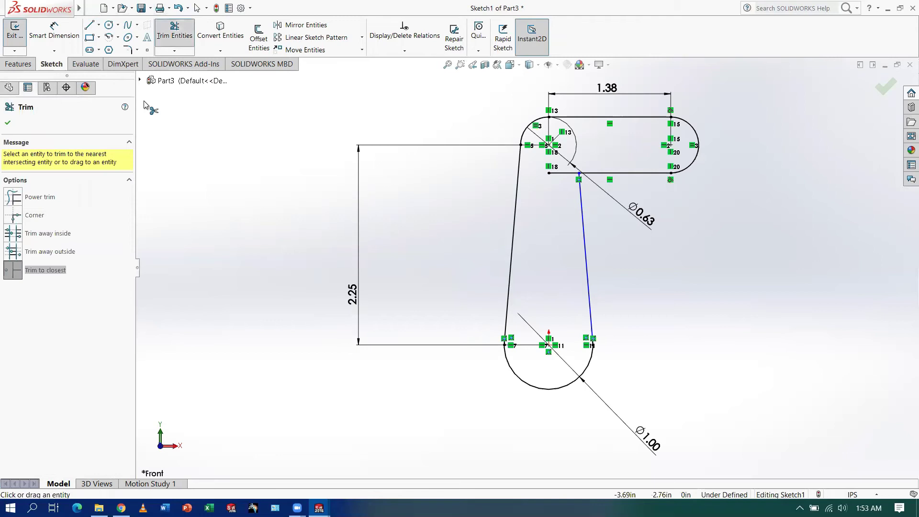
left_click(559, 175)
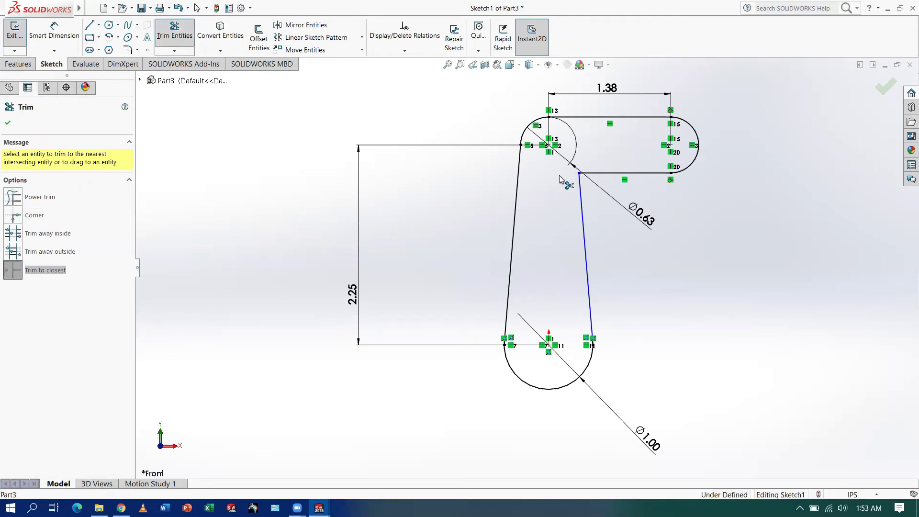
left_click(8, 125)
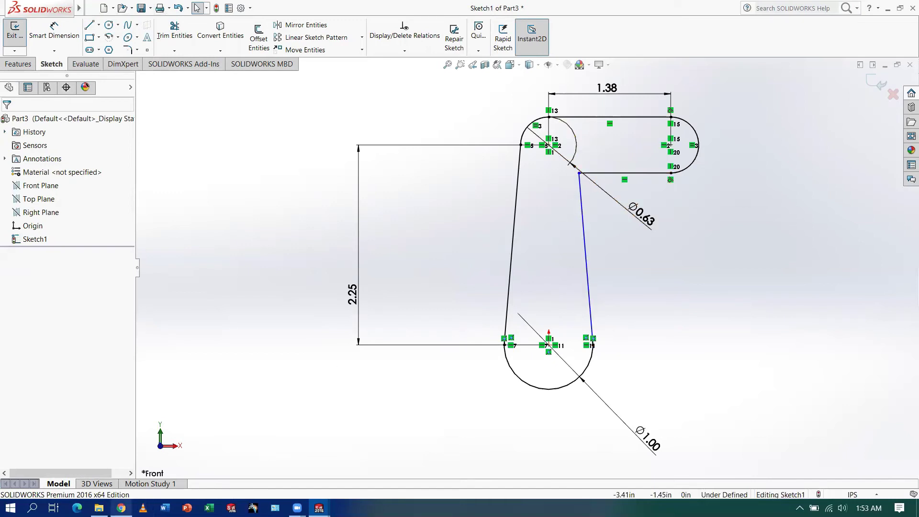
Add a 0.25 in sketch fillet at the arm's inner corner, consulting the workbook drawing in Chrome for the radius
left_click(121, 508)
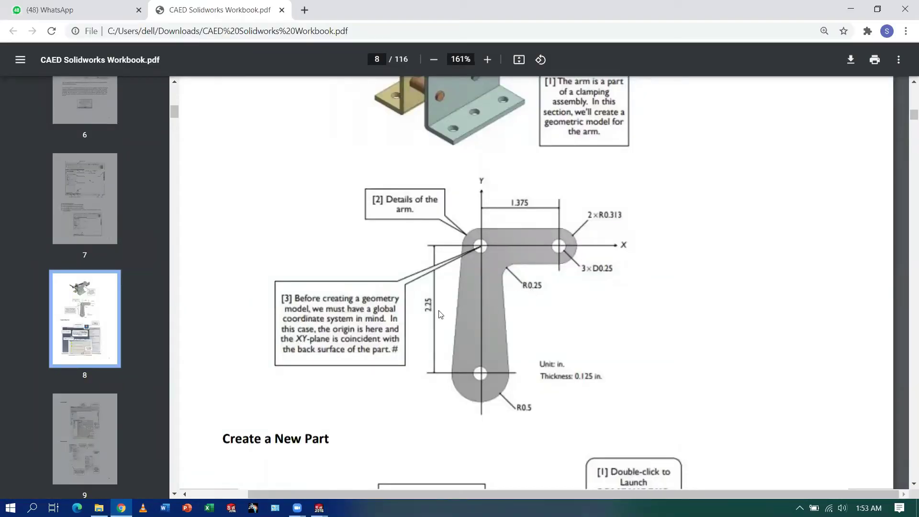
mouse_move(319, 508)
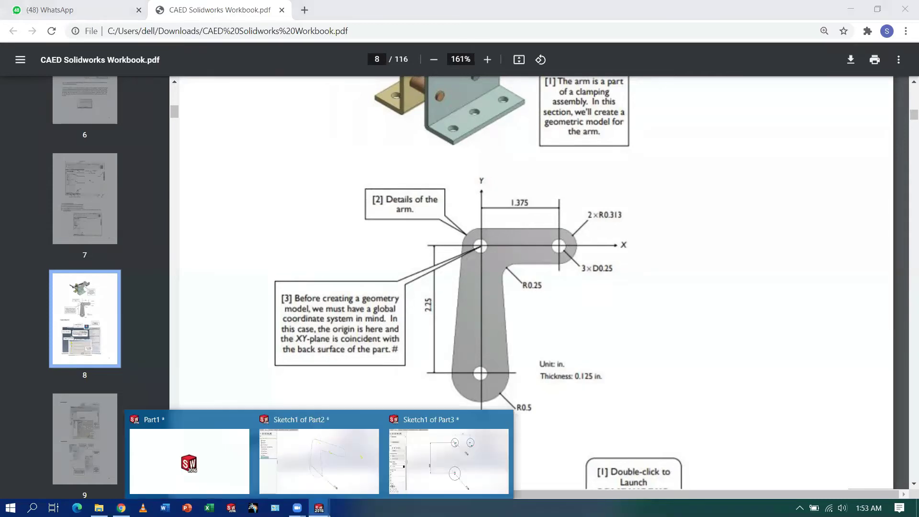
left_click(429, 471)
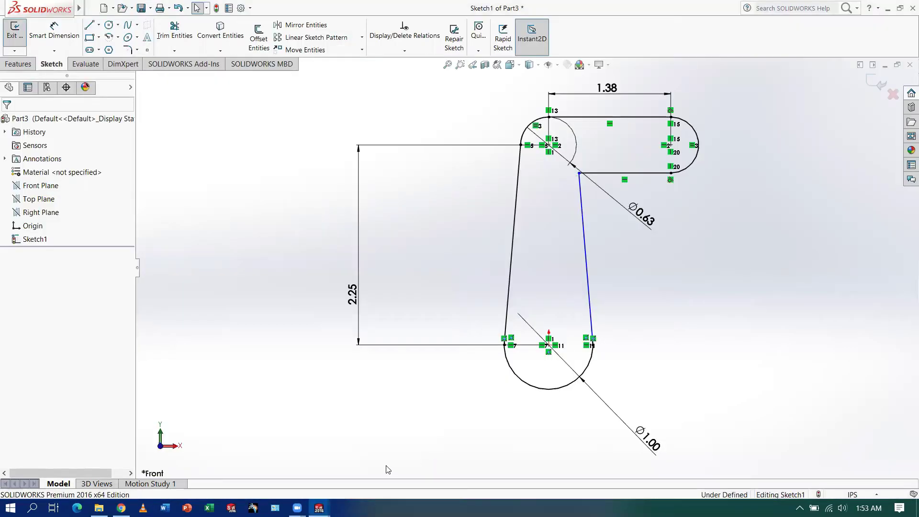
left_click(118, 27)
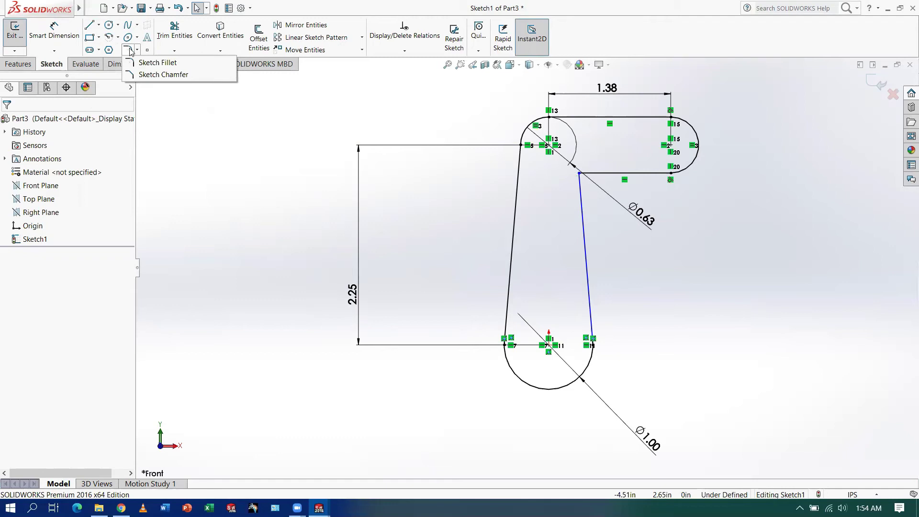
left_click(159, 63)
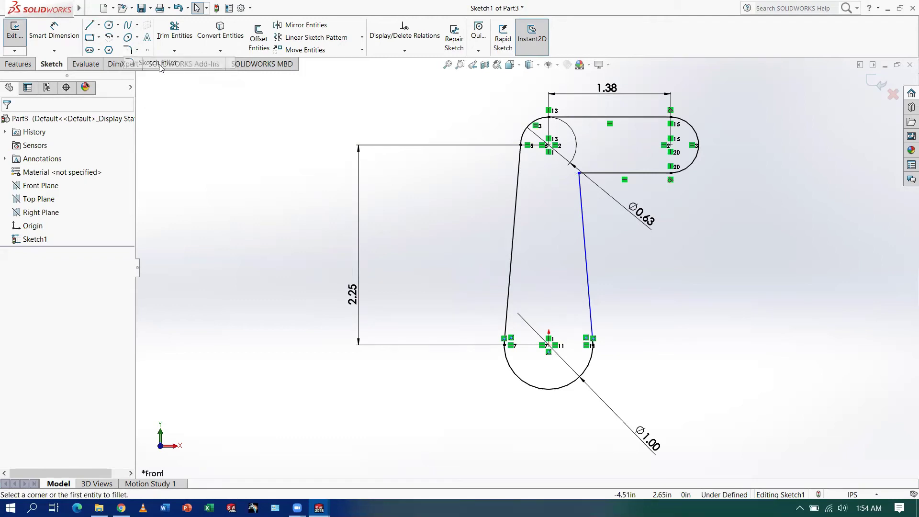
left_click(579, 174)
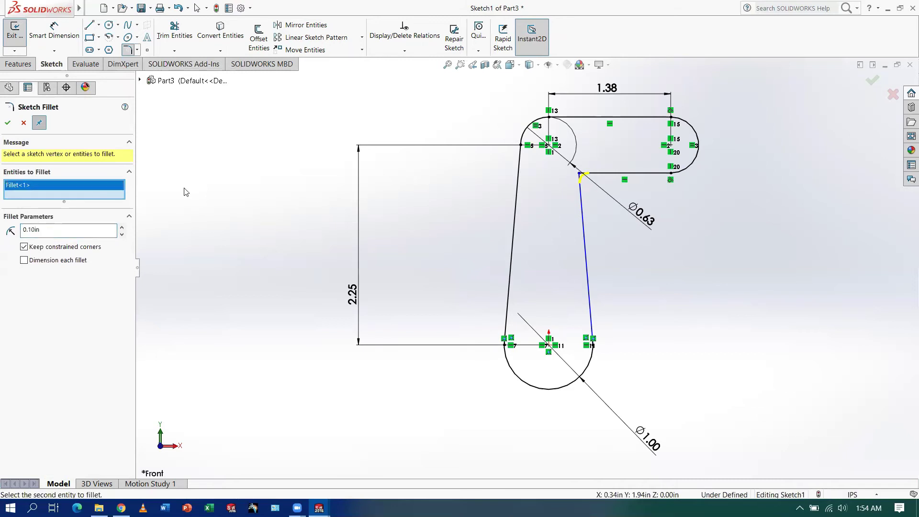
double_click(50, 234)
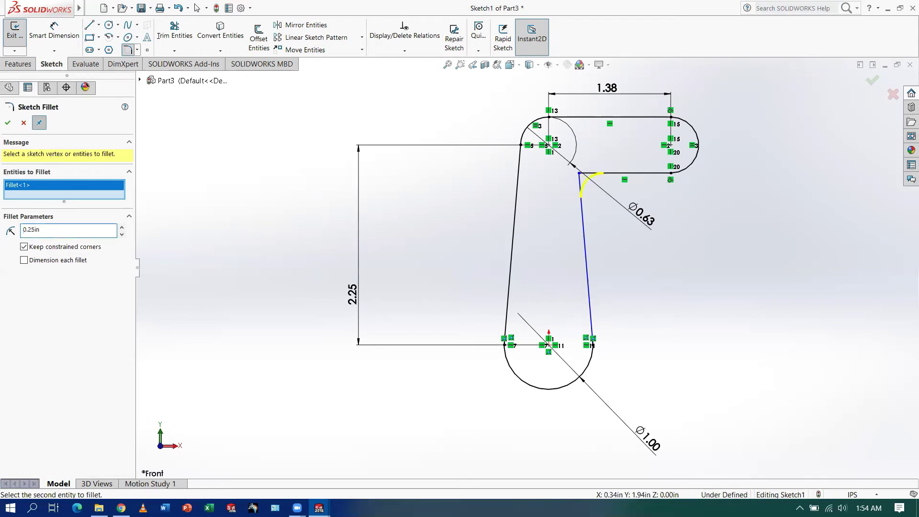
left_click(7, 124)
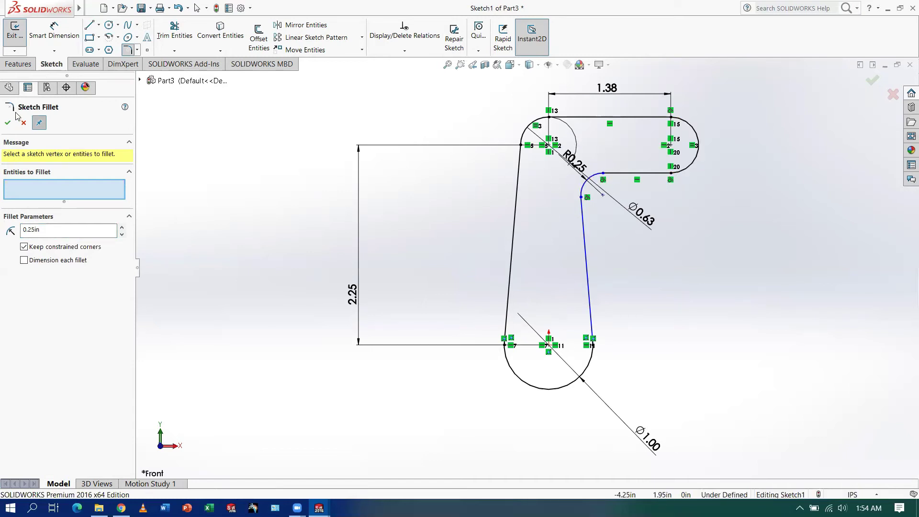
left_click(8, 125)
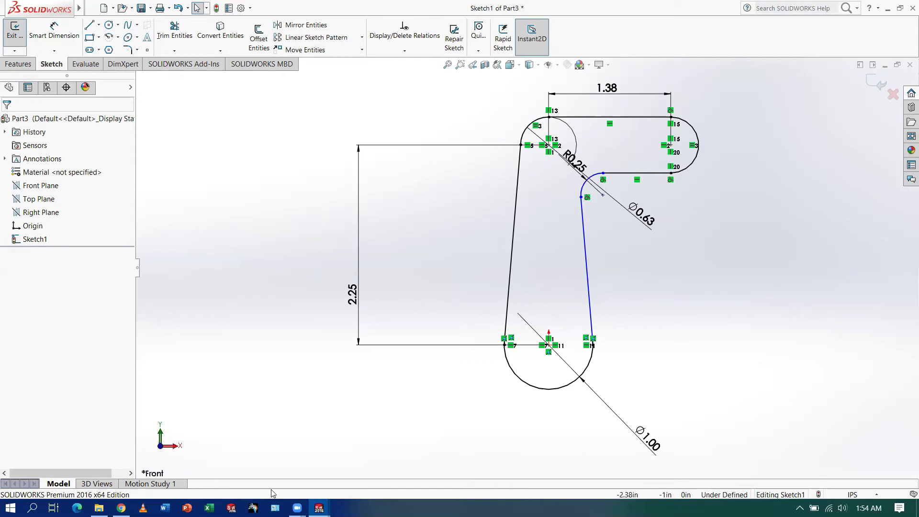
key("alt+e")
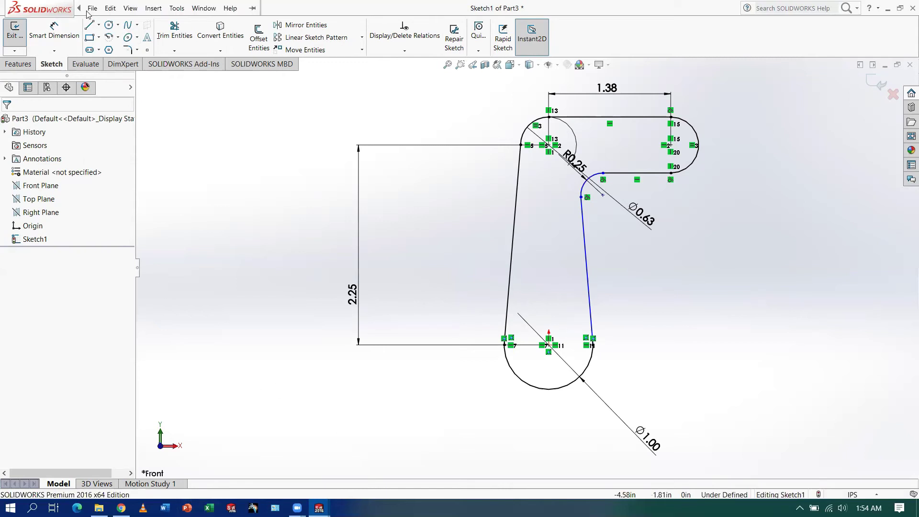
Sketch a circle about 0.35 in in diameter centred on the arm's upper-left arc centre
key("Escape")
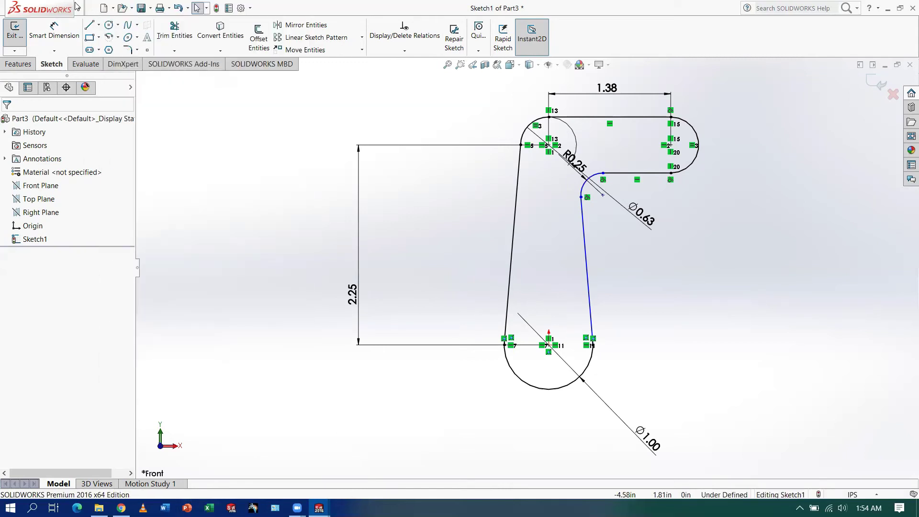
left_click(109, 26)
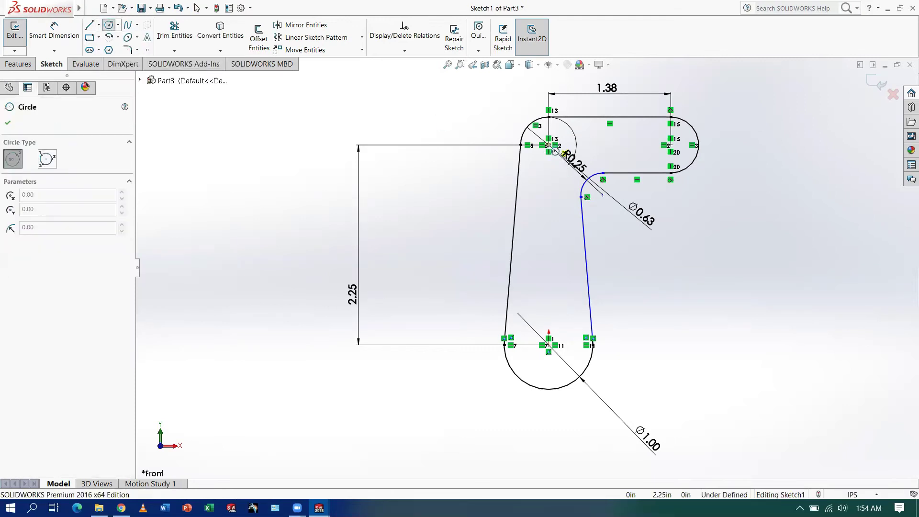
left_click(549, 146)
left_click(563, 151)
left_click(563, 151)
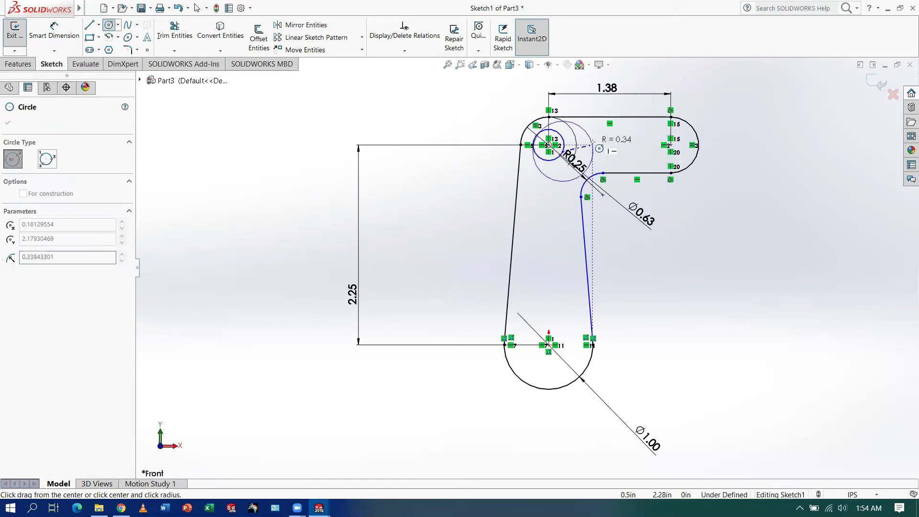
key("Escape")
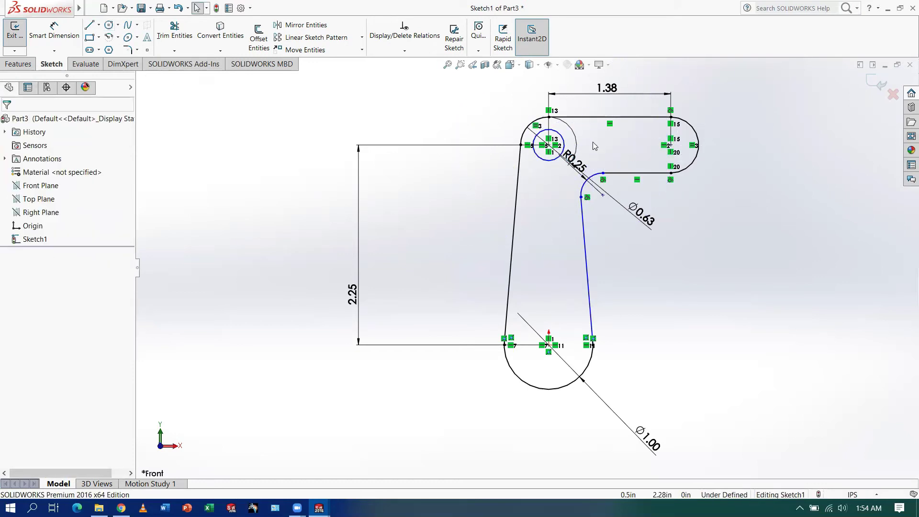
Sketch a hole circle centred on the centre of the arm's right end arc
left_click(108, 26)
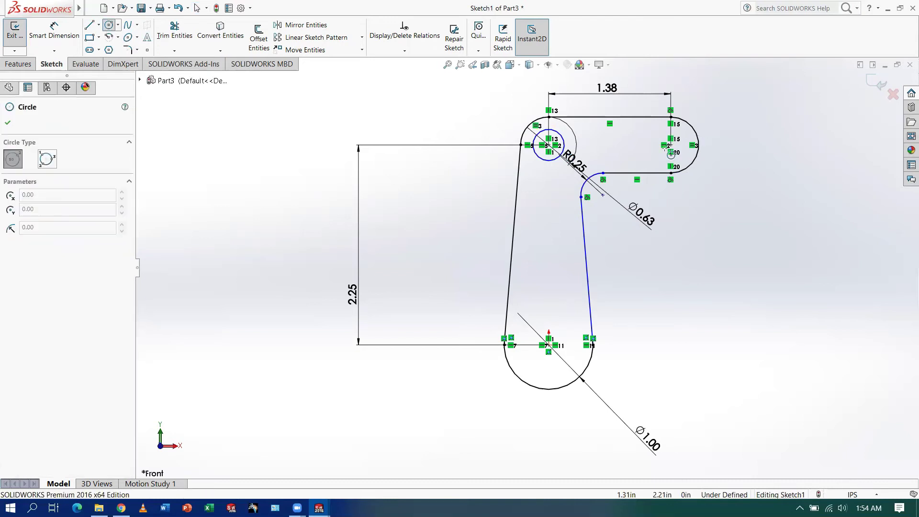
scroll(669, 144, "down", 2)
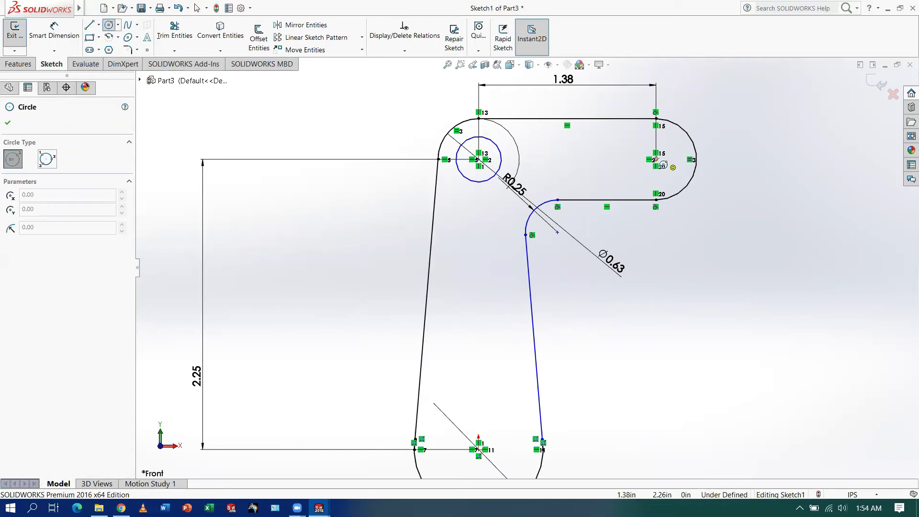
left_click(656, 159)
left_click(676, 166)
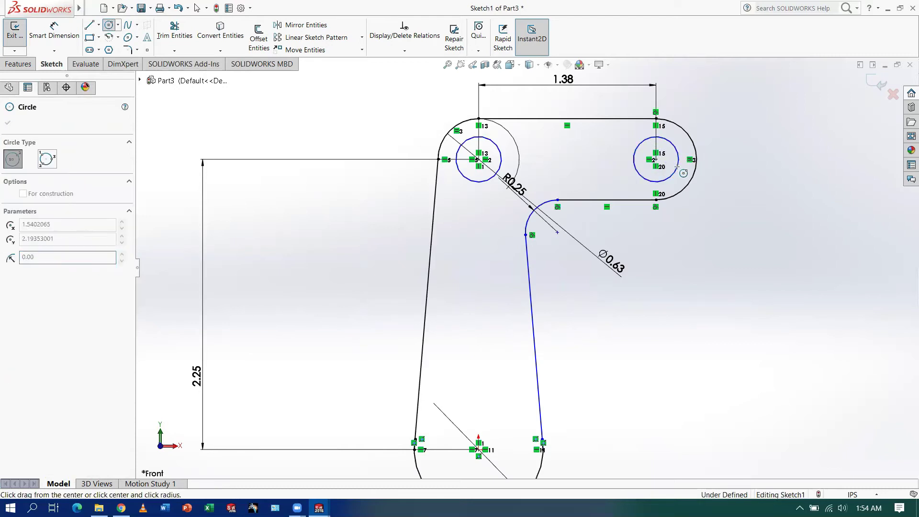
left_click(677, 166)
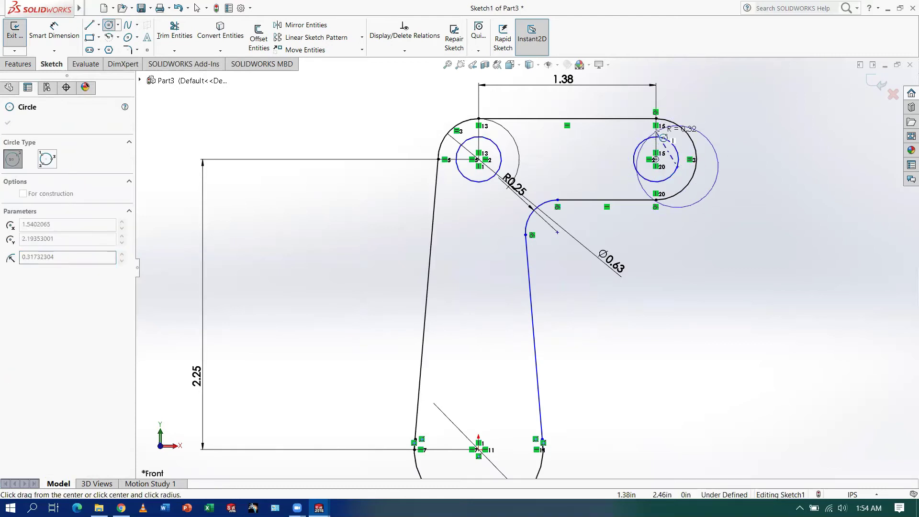
key("Escape")
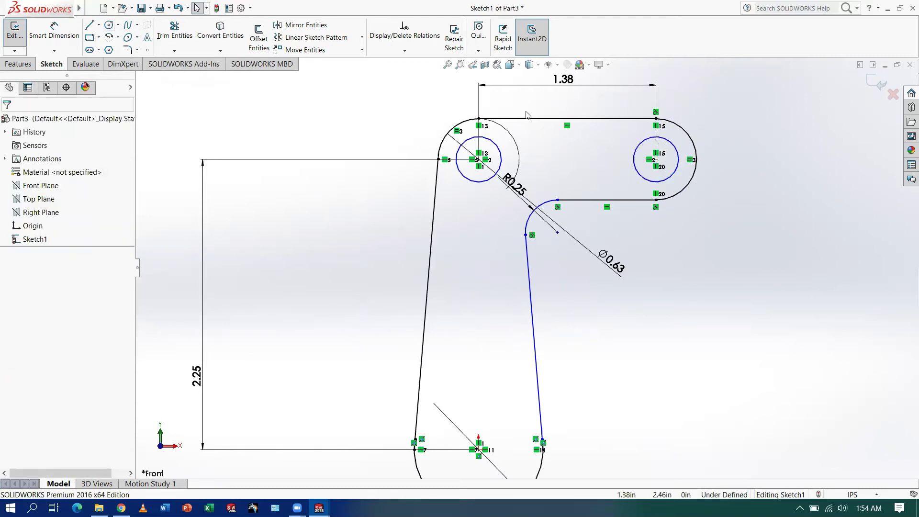
Sketch a circle about 0.21 in in radius centred on the origin, inside the arm's lower arc
left_click(108, 27)
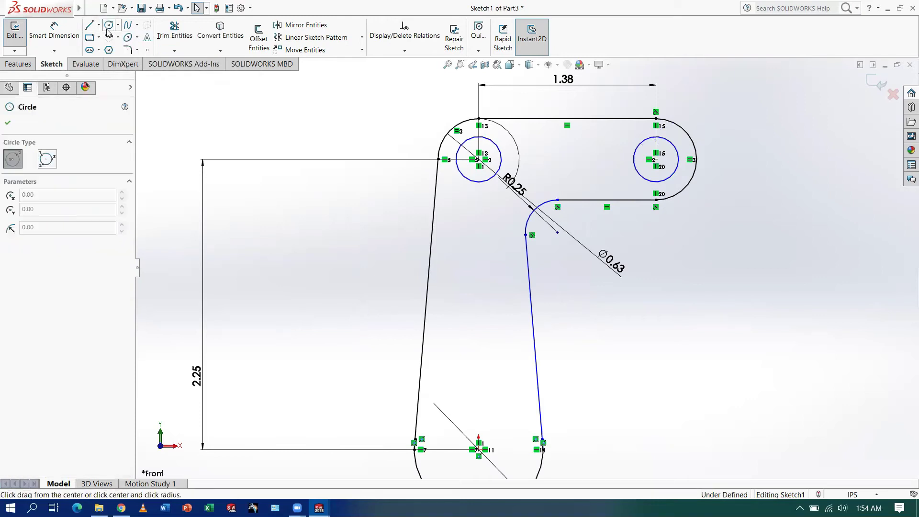
left_click(478, 449)
left_click(505, 458)
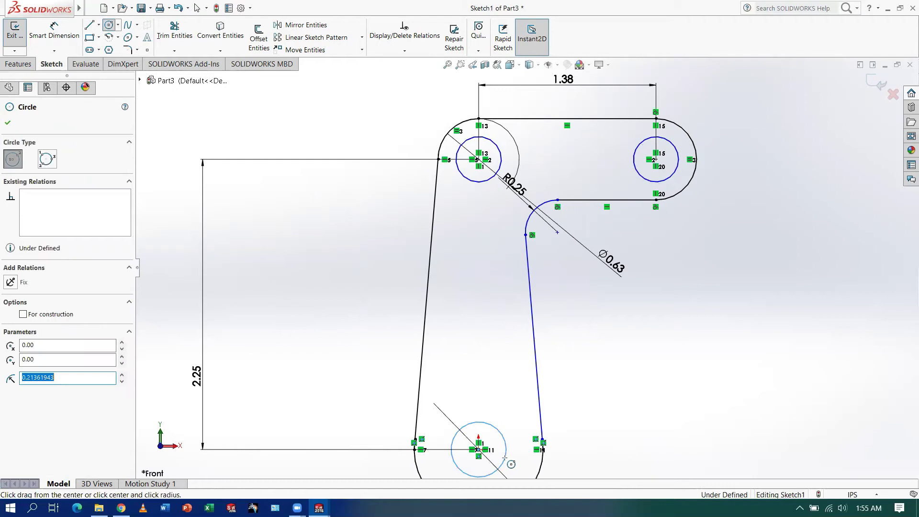
scroll(505, 459, "down", 3)
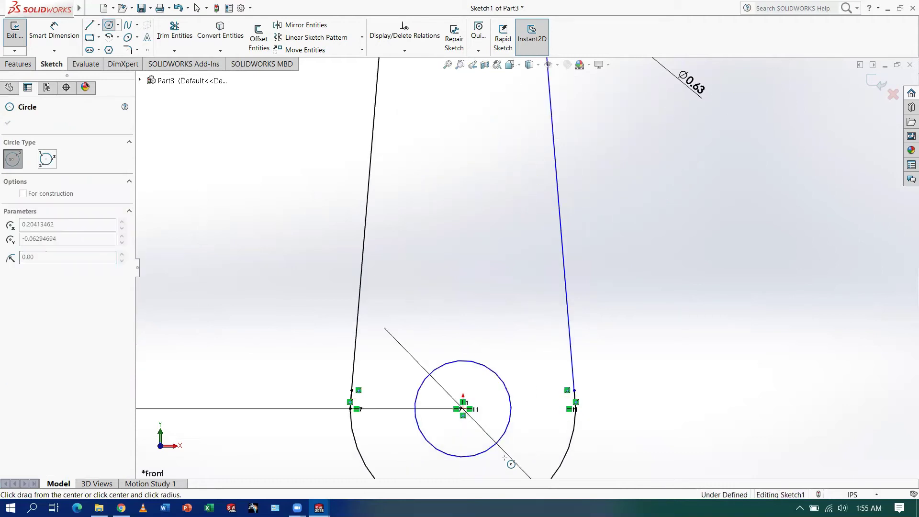
scroll(617, 299, "up", 3)
key("Escape")
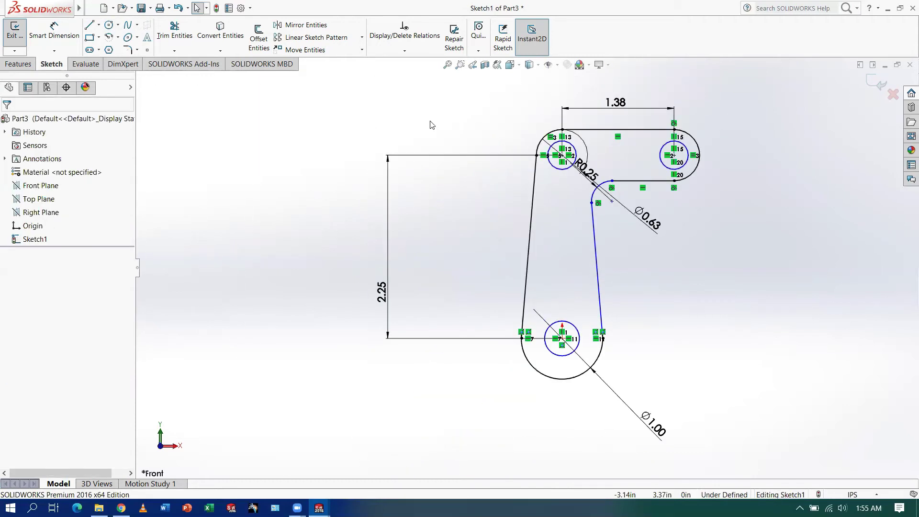
left_click(561, 171)
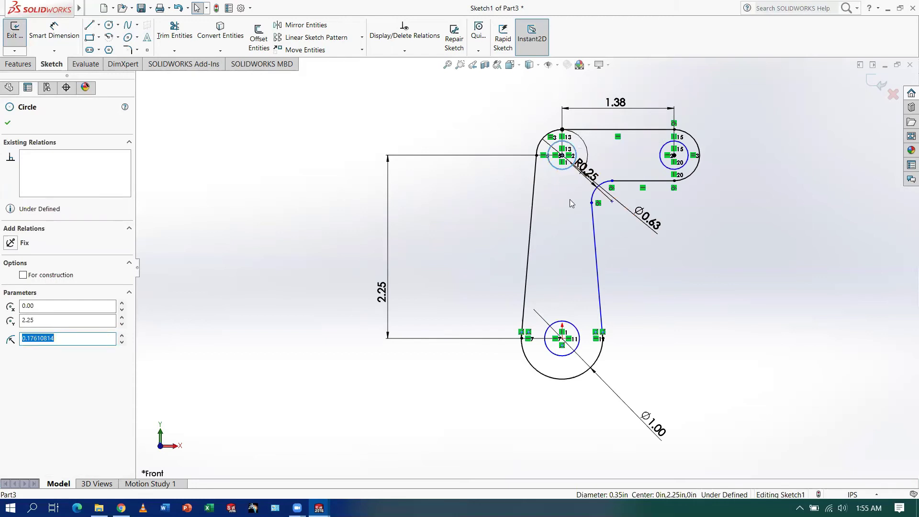
left_click(664, 168, "ctrl")
left_click(574, 350, "ctrl")
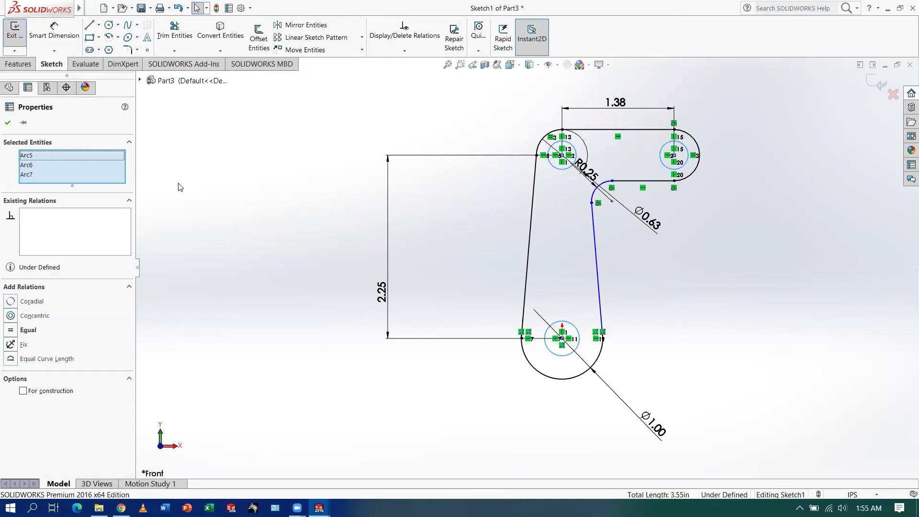
left_click(7, 124)
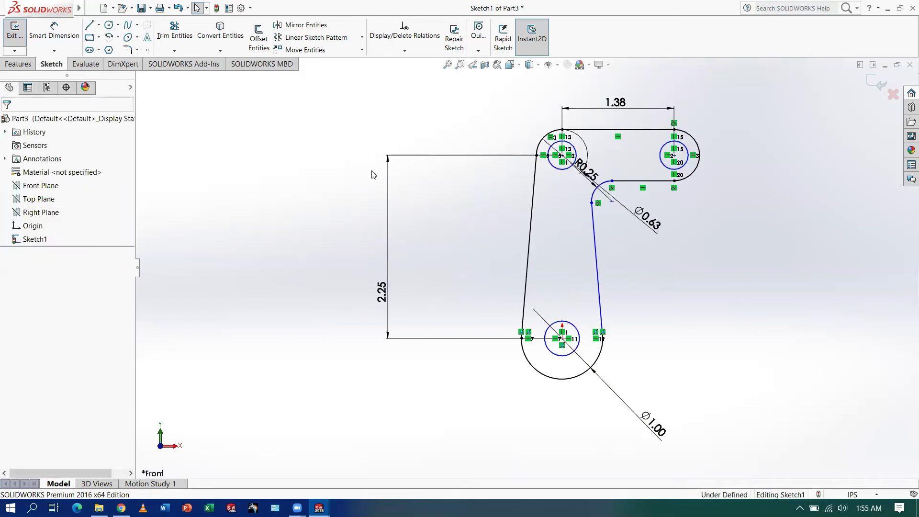
Dimension the upper-left hole circle to a 0.25 in diameter, consulting the workbook drawing in Chrome for the value
key("d")
left_click(564, 173)
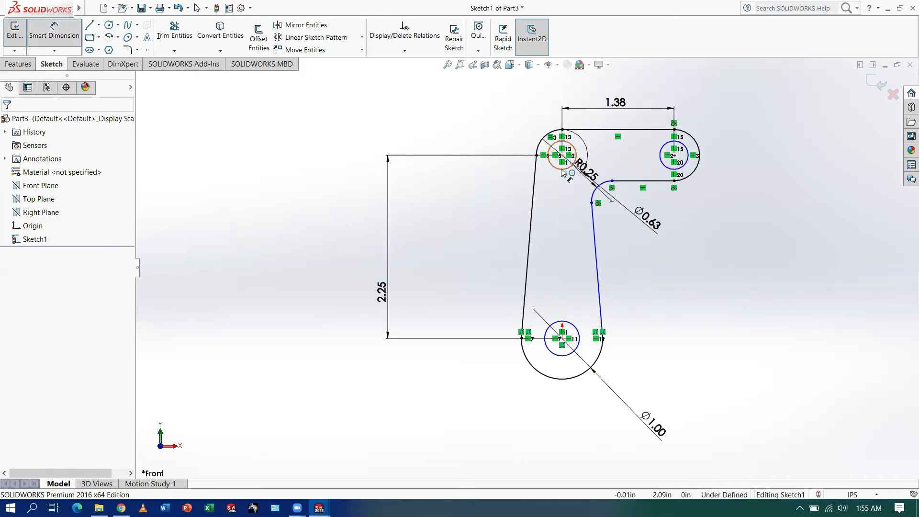
left_click(347, 127)
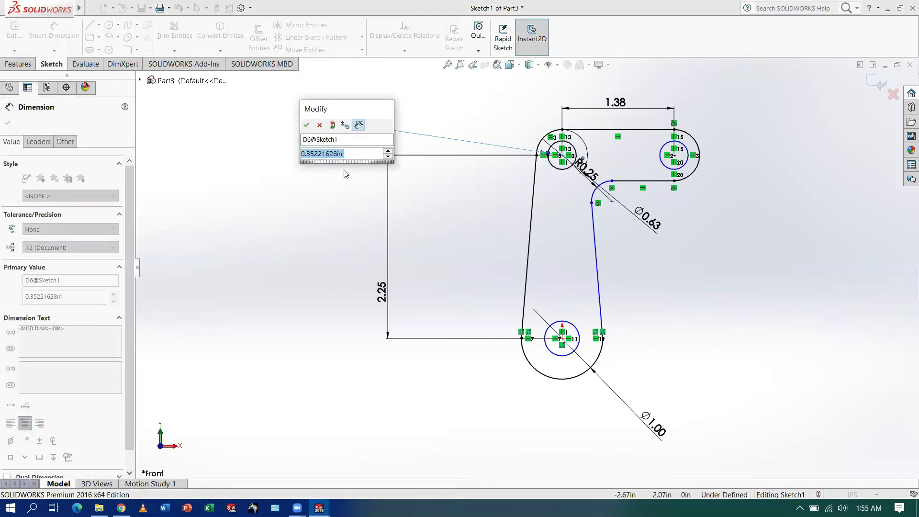
type("0.")
key("BackSpace")
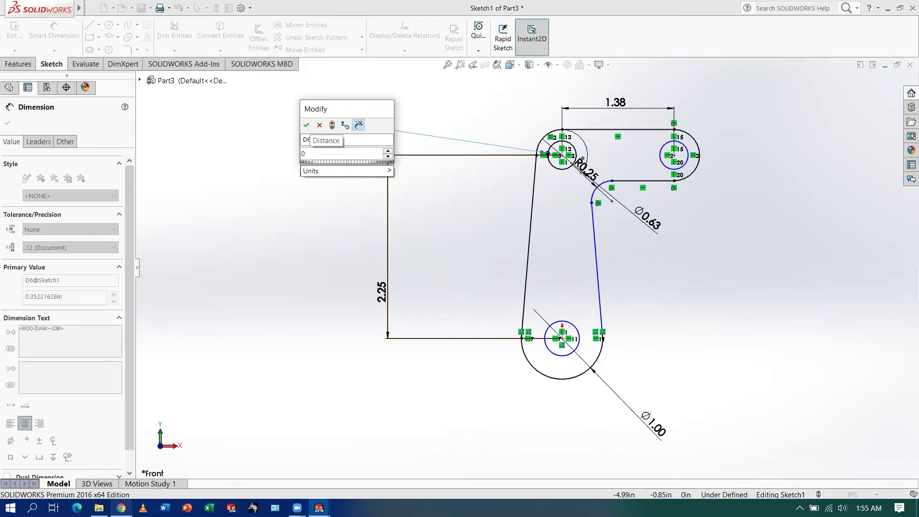
left_click(121, 507)
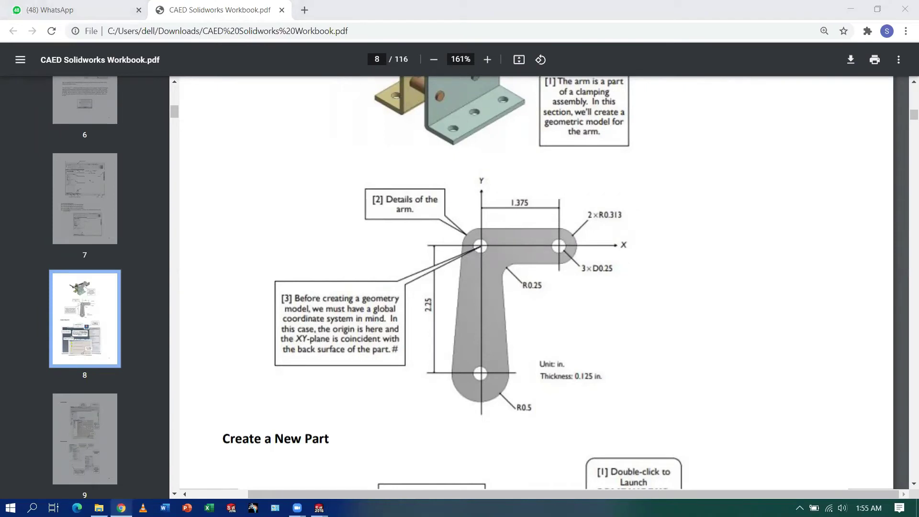
key("alt+Tab")
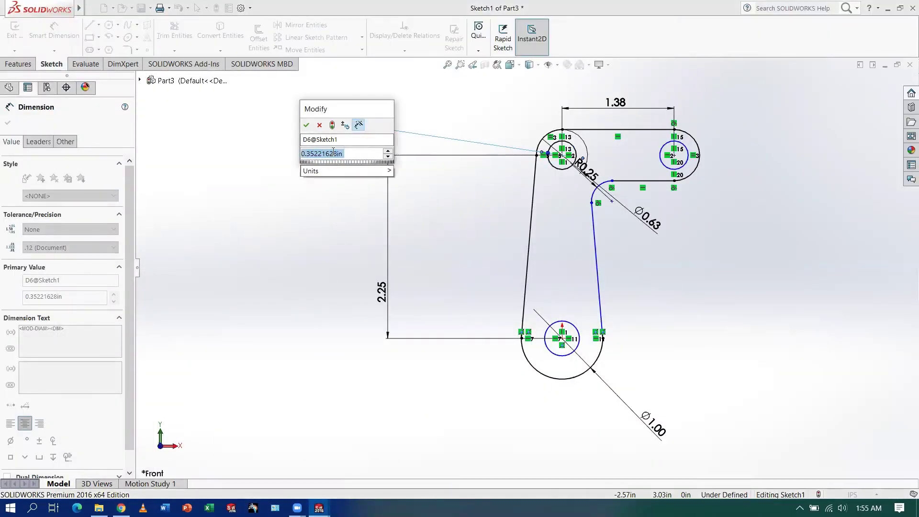
type(".25")
key("Return")
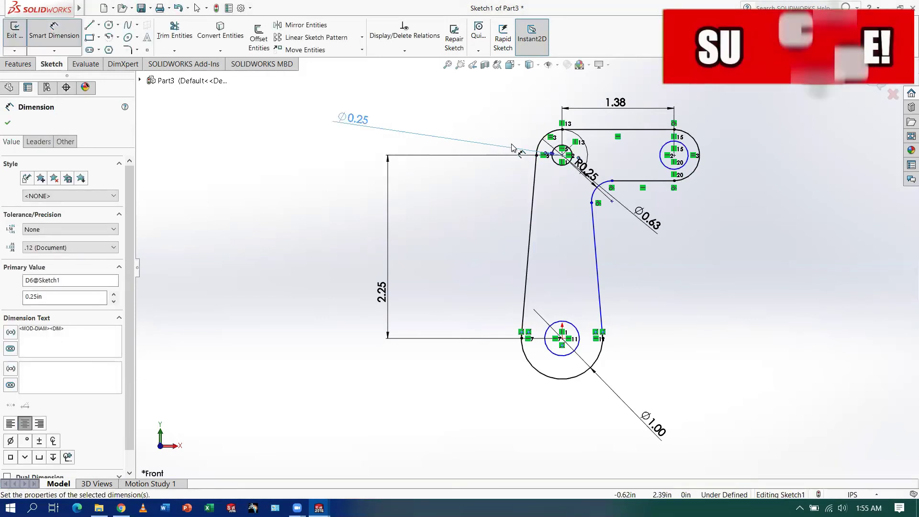
left_click(565, 154)
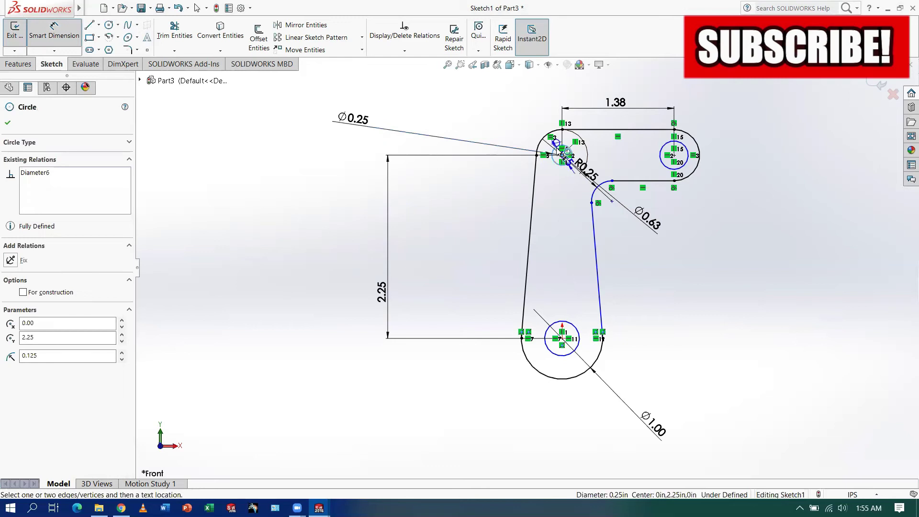
key("Escape")
key("Escape")
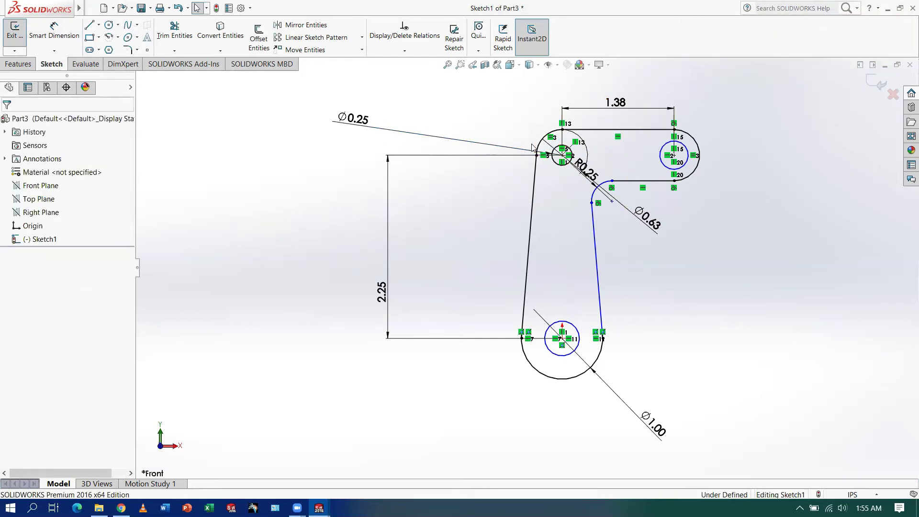
Add an Equal relation between the upper-left, right and lower hole circles
left_click(559, 151)
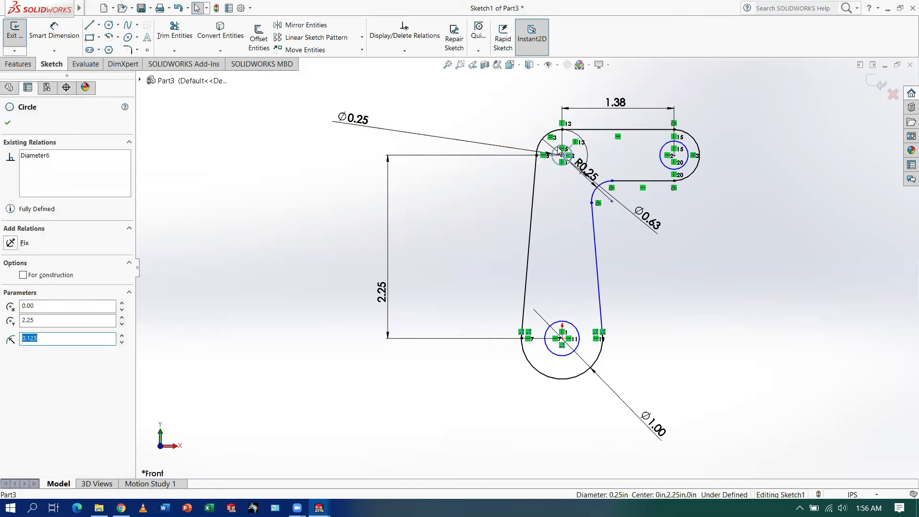
left_click(664, 146, "ctrl")
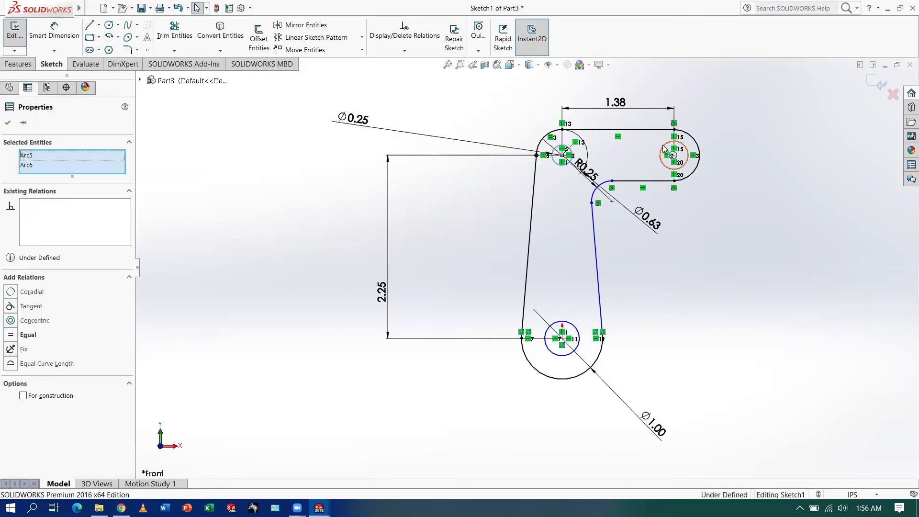
left_click(577, 329, "ctrl")
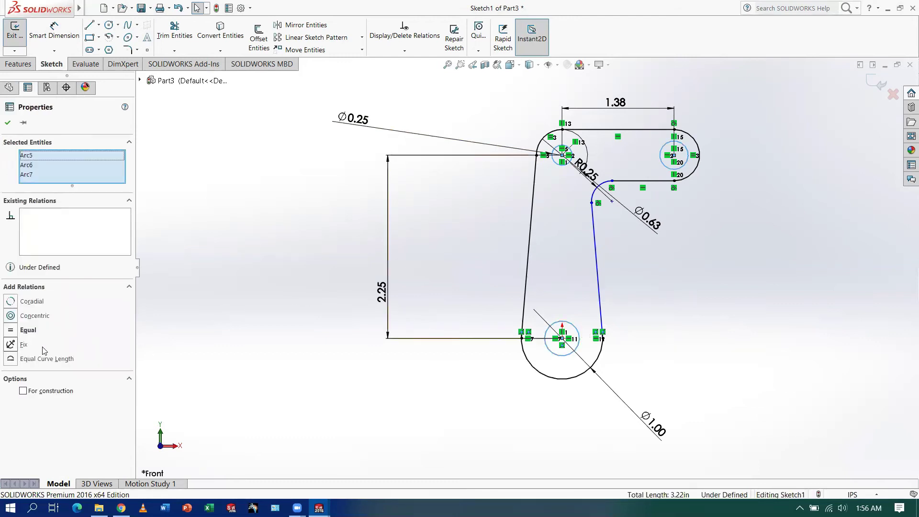
left_click(22, 330)
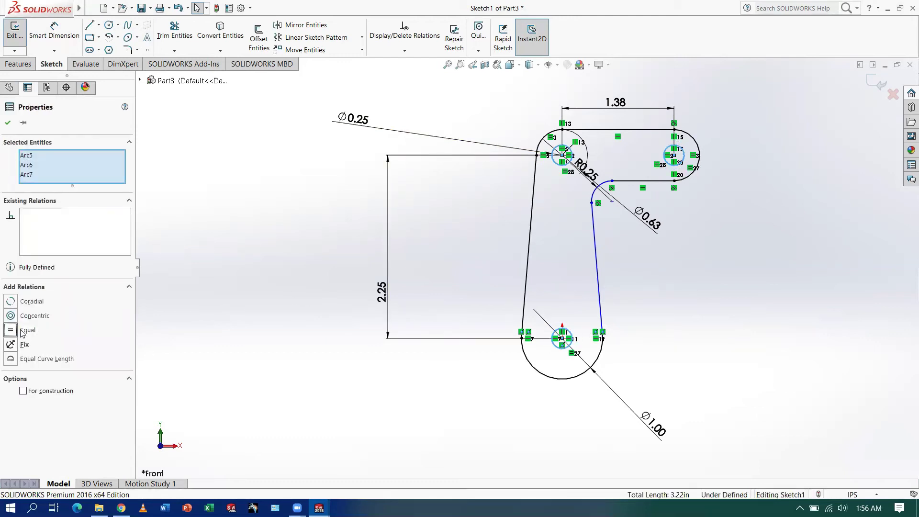
left_click(8, 125)
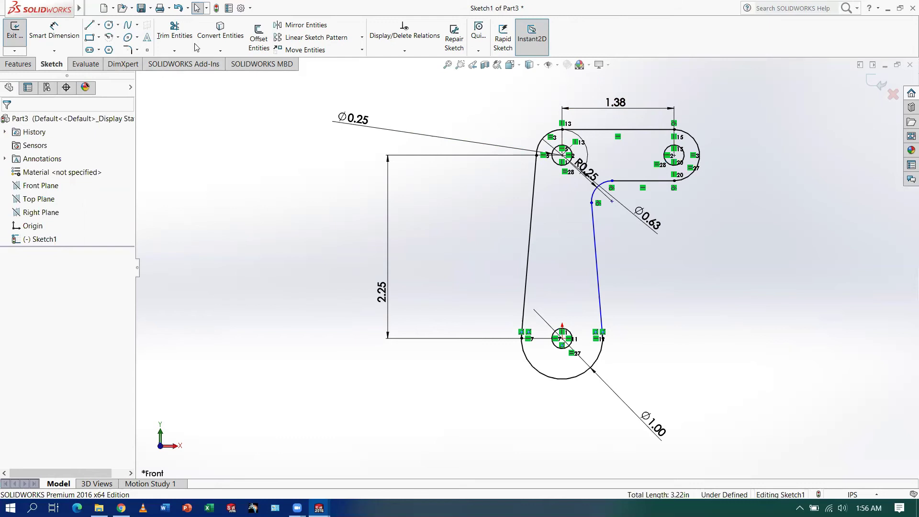
left_click(447, 65)
left_click(460, 64)
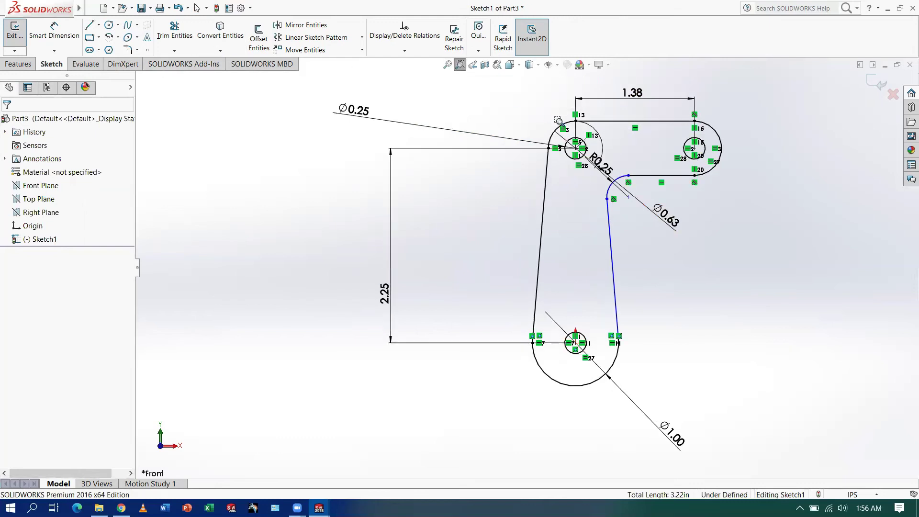
left_click_drag(531, 113, 765, 209)
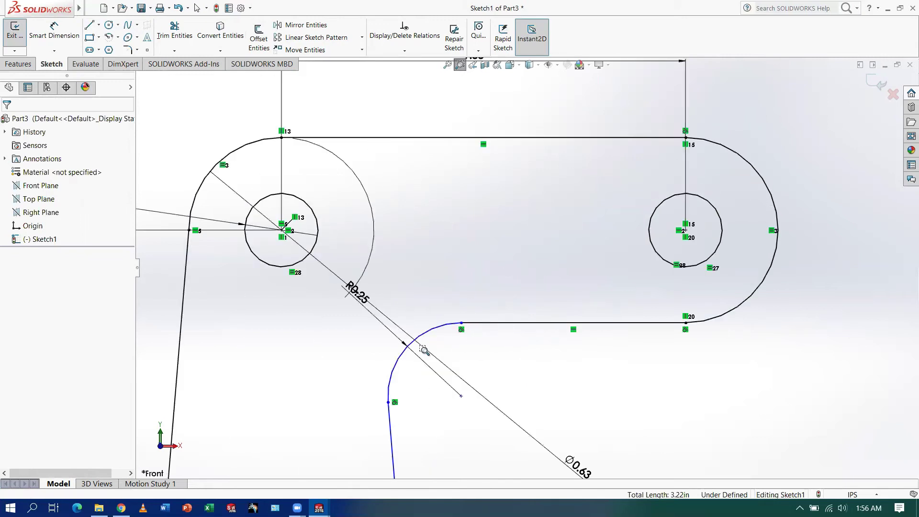
key("f")
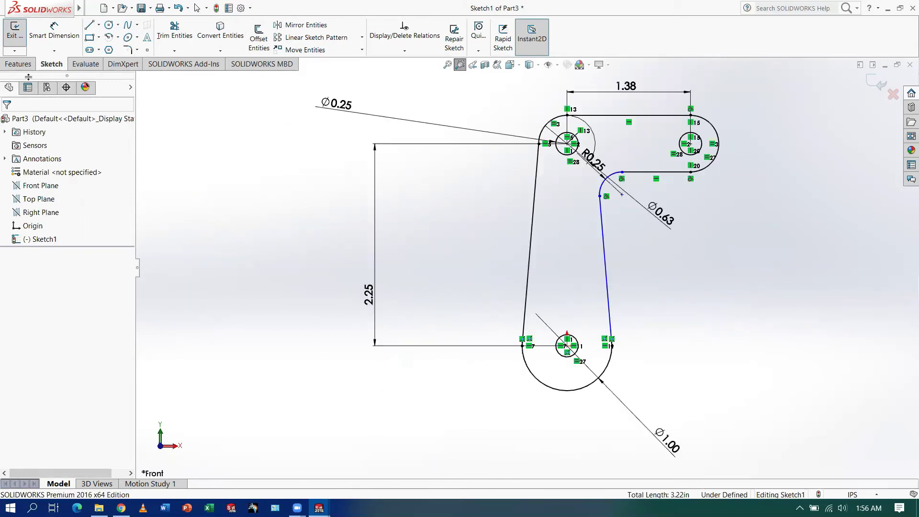
Close the sketch and extrude the arm region around the three holes to a blind depth of 0.125 in, consulting the workbook drawing in Chrome
left_click(14, 32)
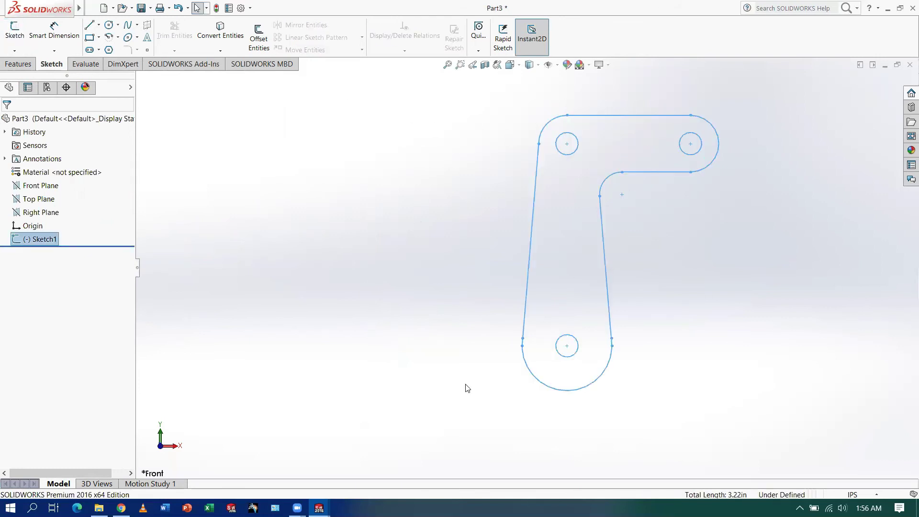
left_click(18, 63)
left_click(19, 34)
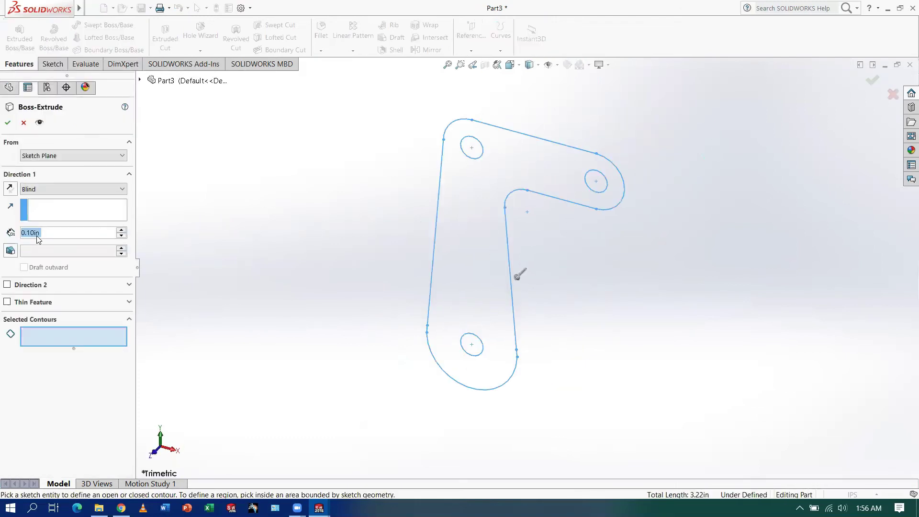
left_click(534, 169)
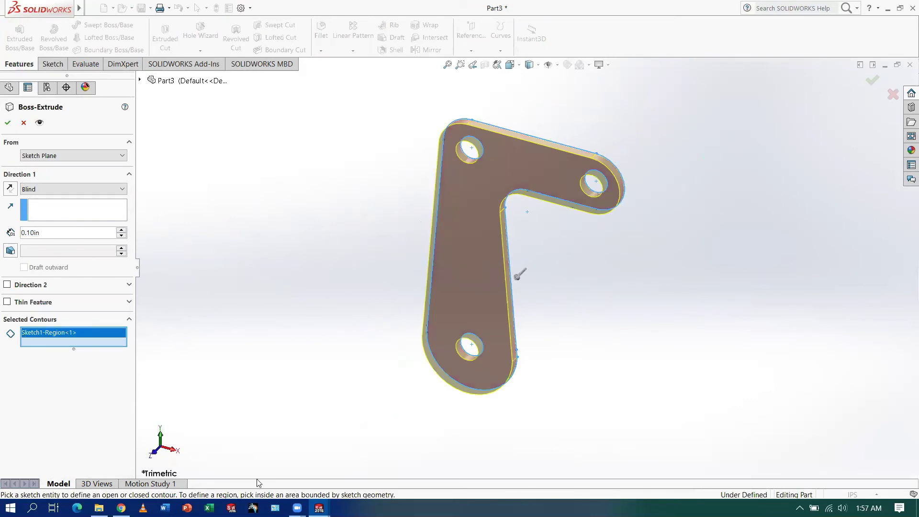
left_click(121, 508)
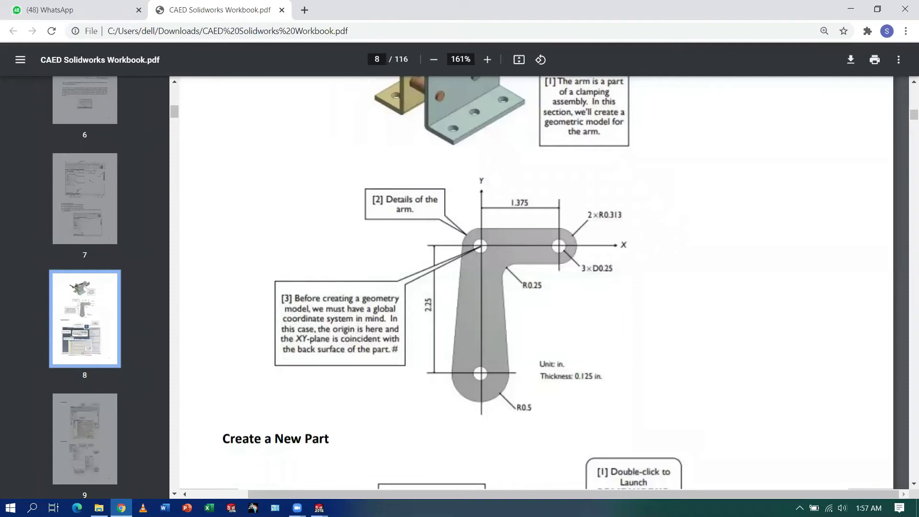
key("alt+Tab")
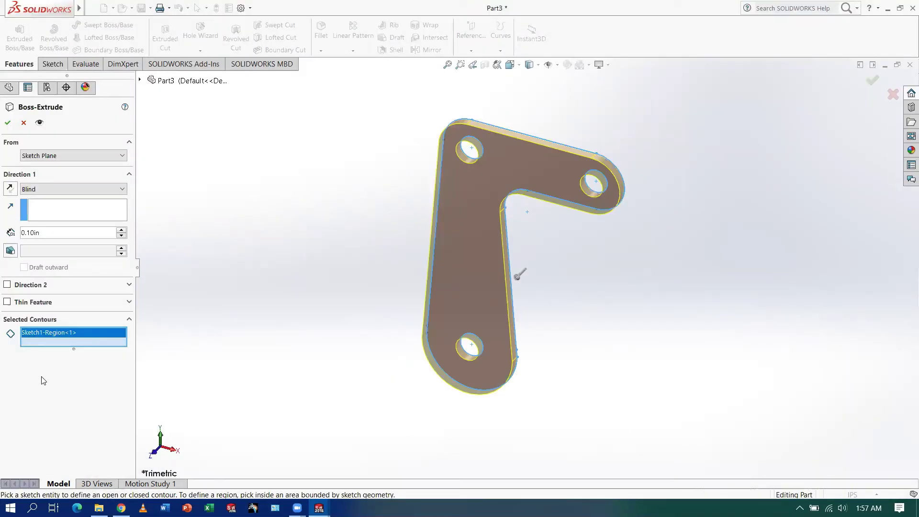
left_click(95, 233)
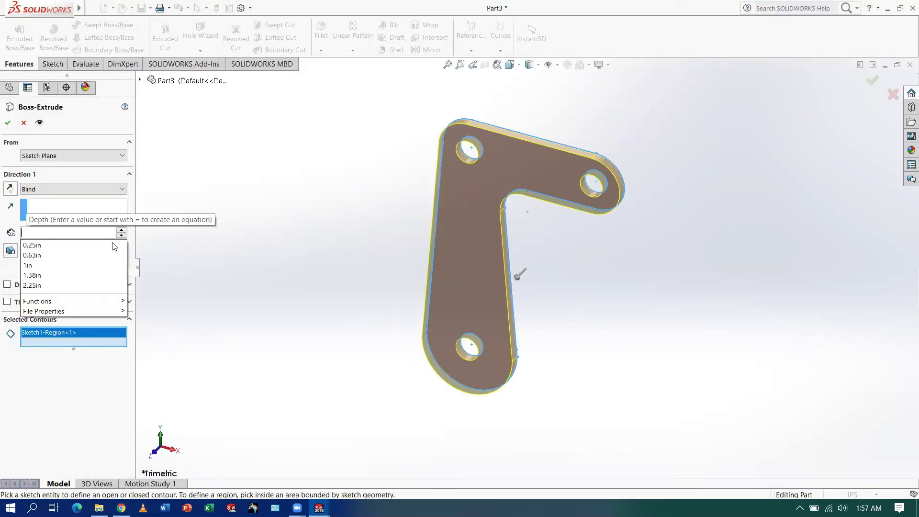
type(".125")
key("Return")
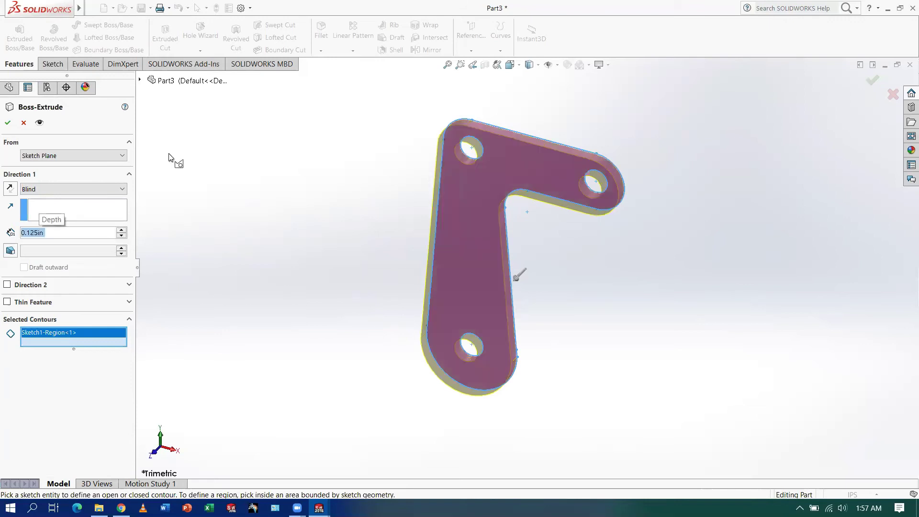
left_click(8, 125)
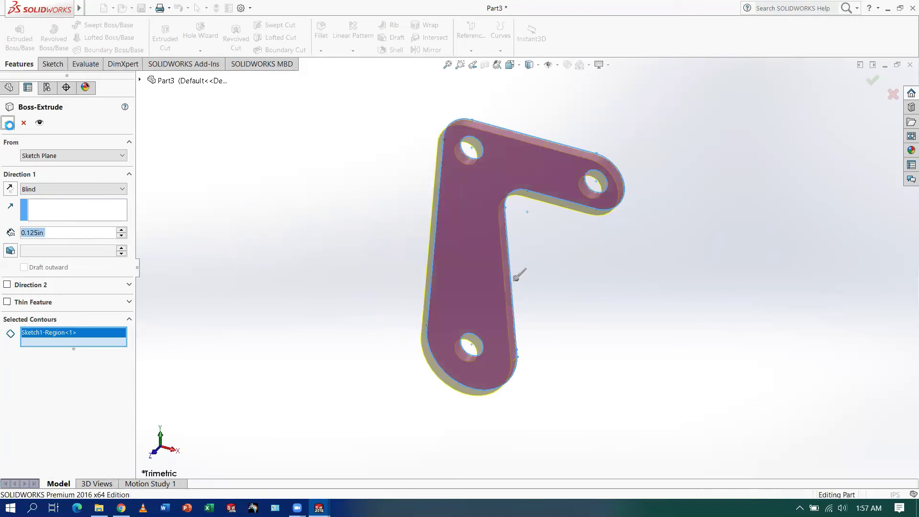
left_click(285, 196)
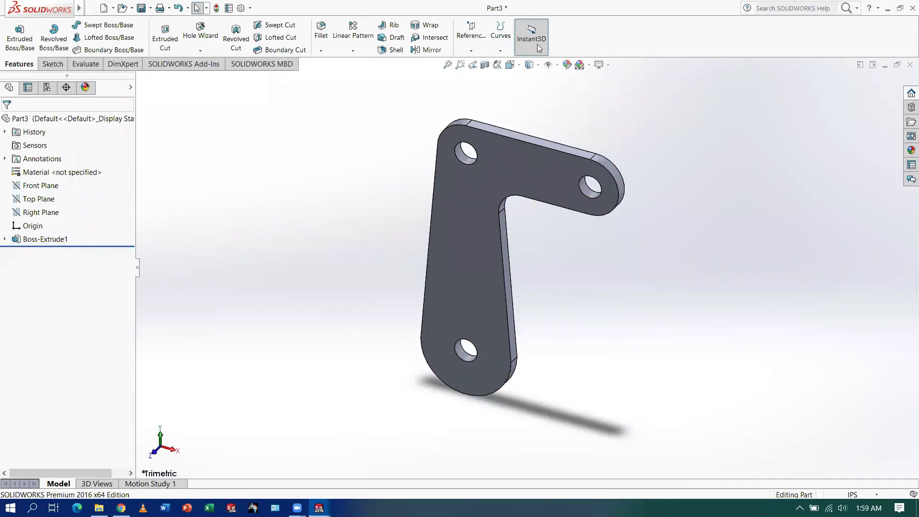
Inspect the extruded arm edge-on in the Left view and finish in an isometric view
left_click(509, 65)
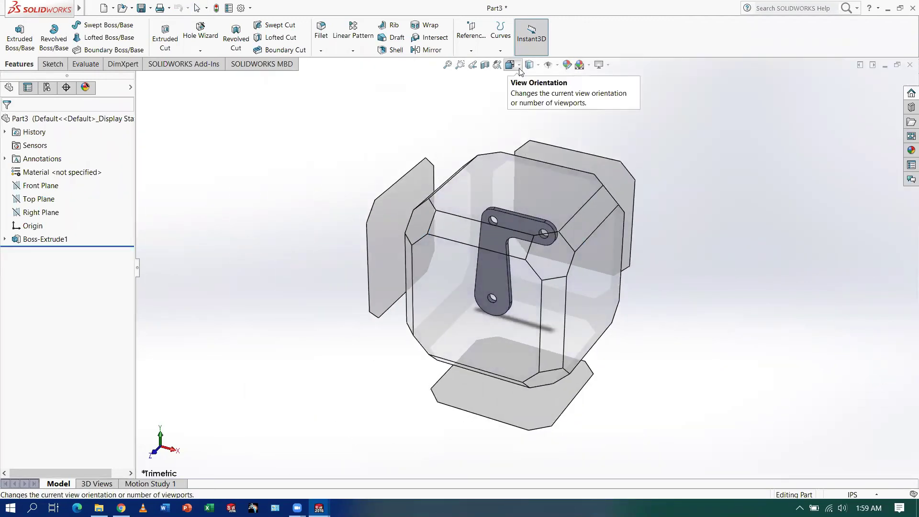
left_click(519, 66)
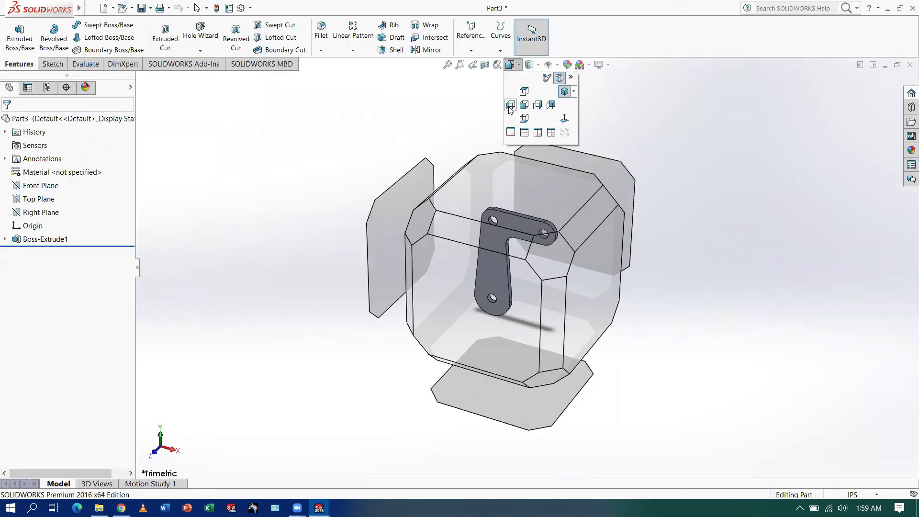
left_click(511, 105)
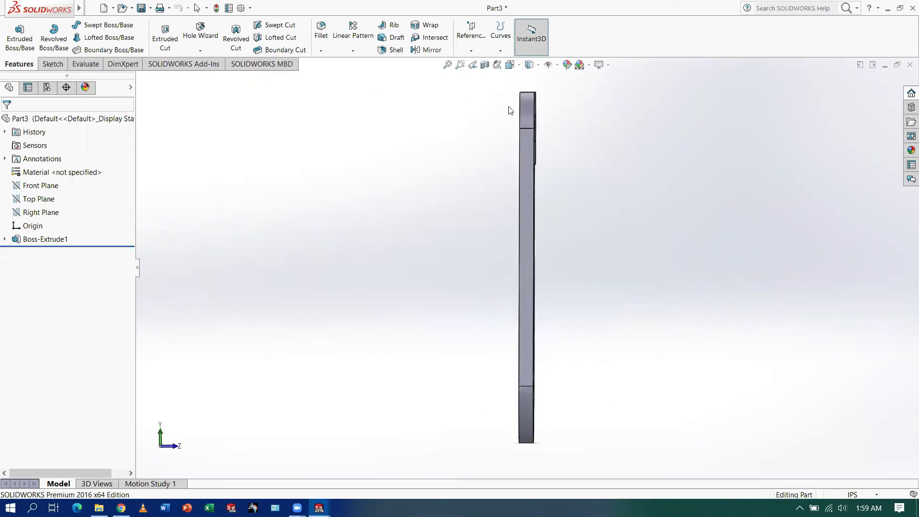
left_click(520, 67)
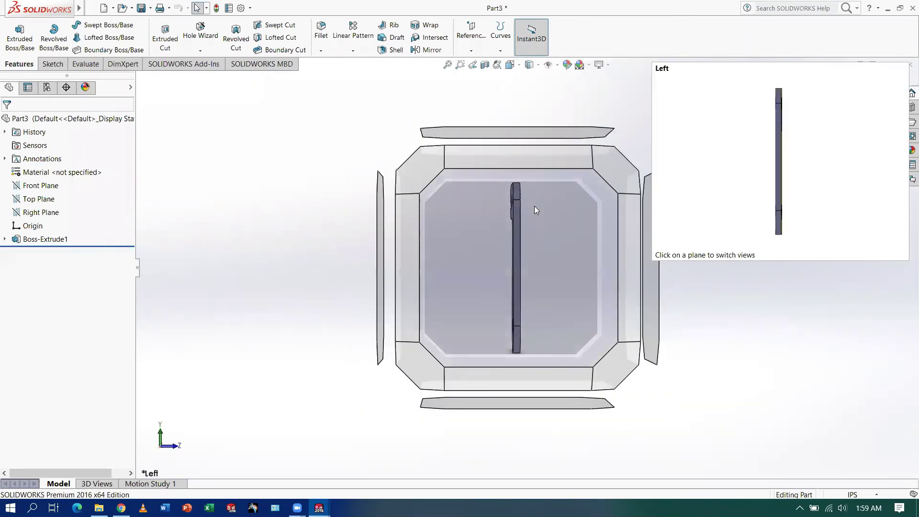
left_click(549, 230)
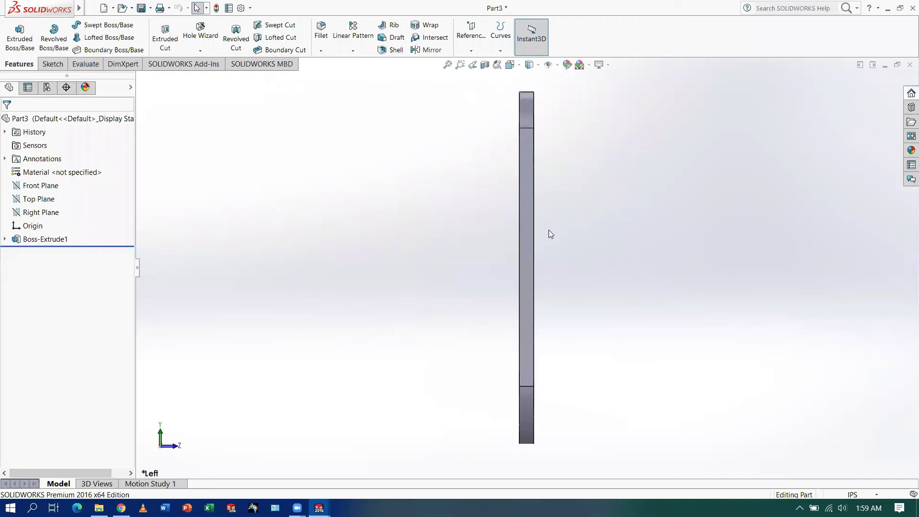
left_click(520, 68)
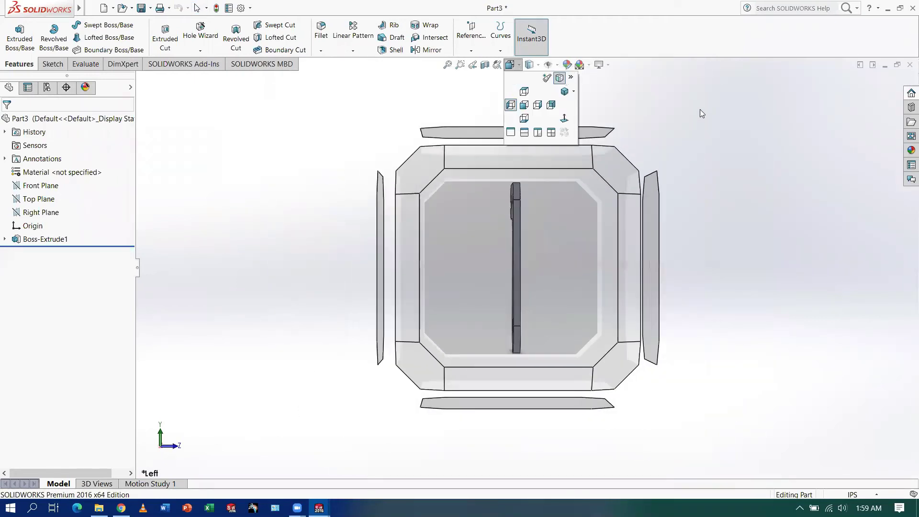
left_click(563, 91)
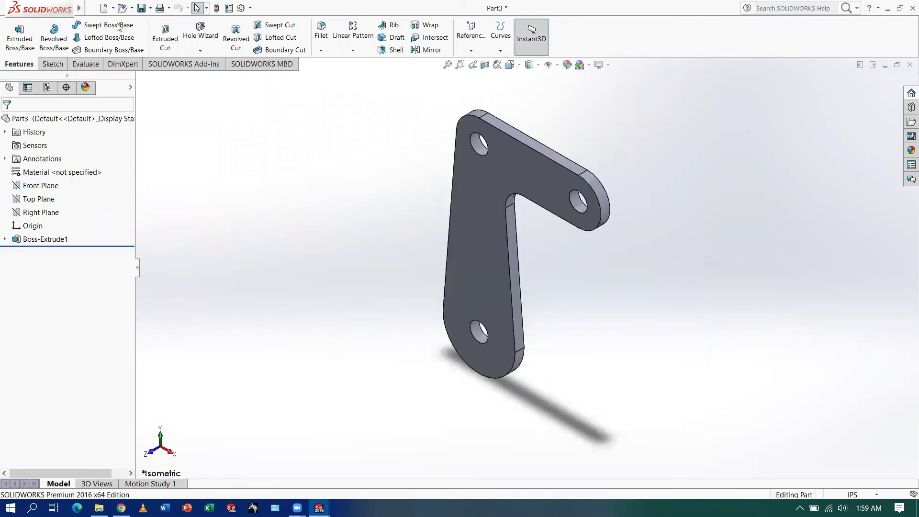
Create a new part and set its units to MMGS (millimeter, gram, second), consulting the crank drawing in Chrome
left_click(103, 8)
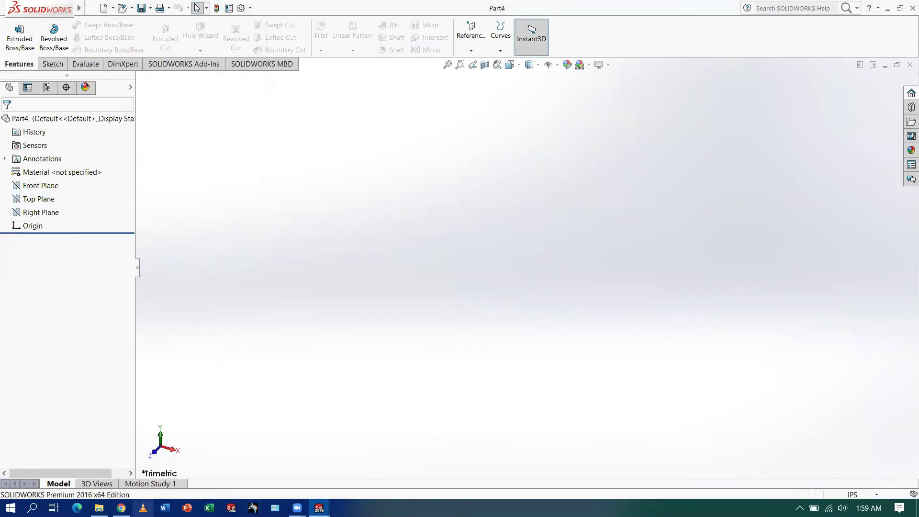
left_click(121, 507)
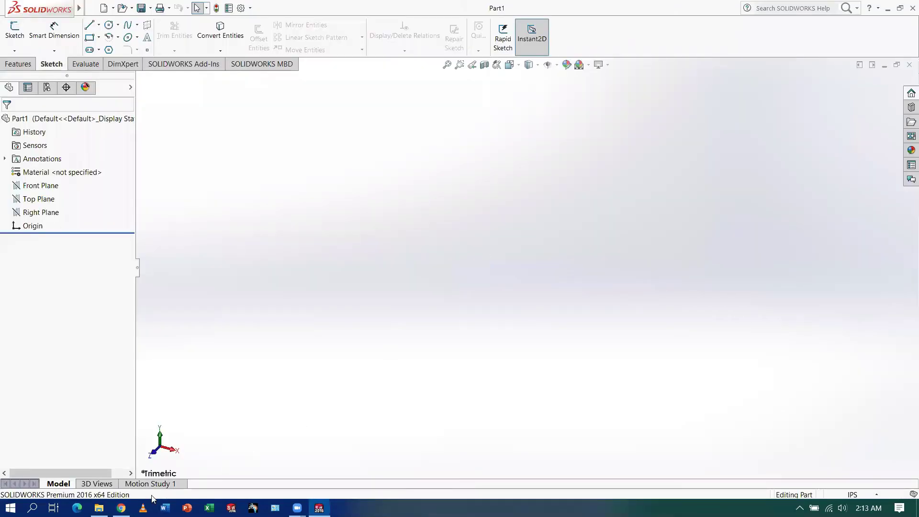
left_click(121, 507)
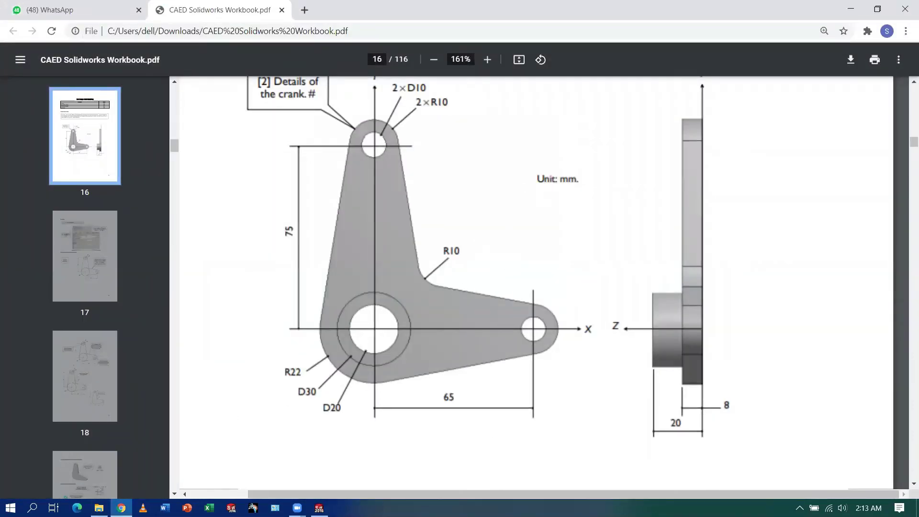
left_click(319, 507)
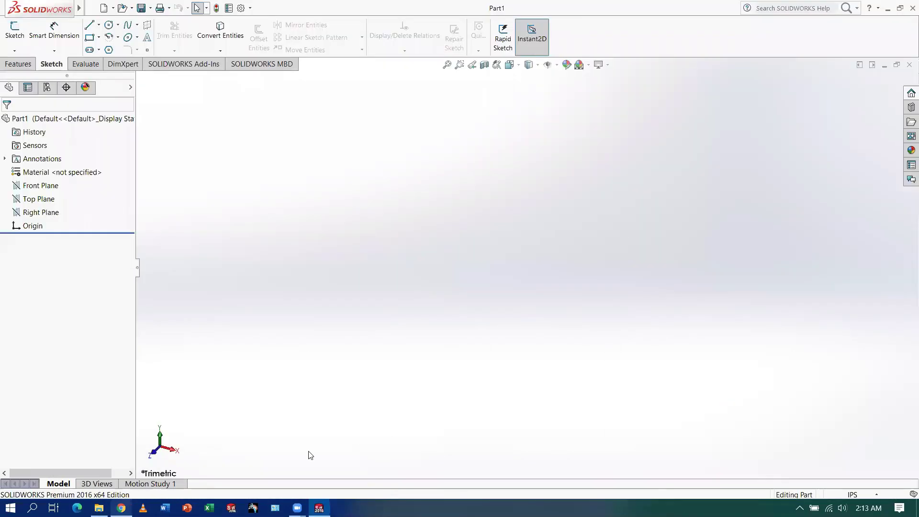
left_click(875, 495)
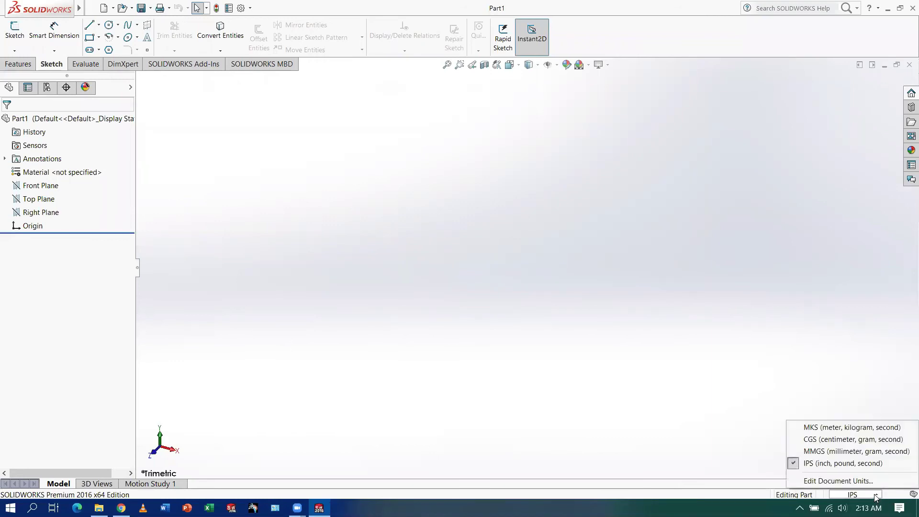
left_click(840, 452)
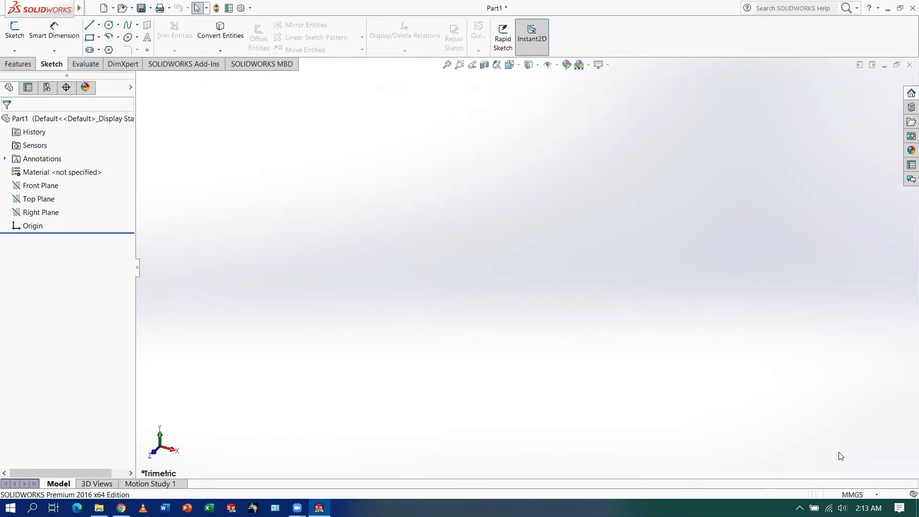
Start a sketch on the Front Plane and orient the view to face that plane
left_click(109, 27)
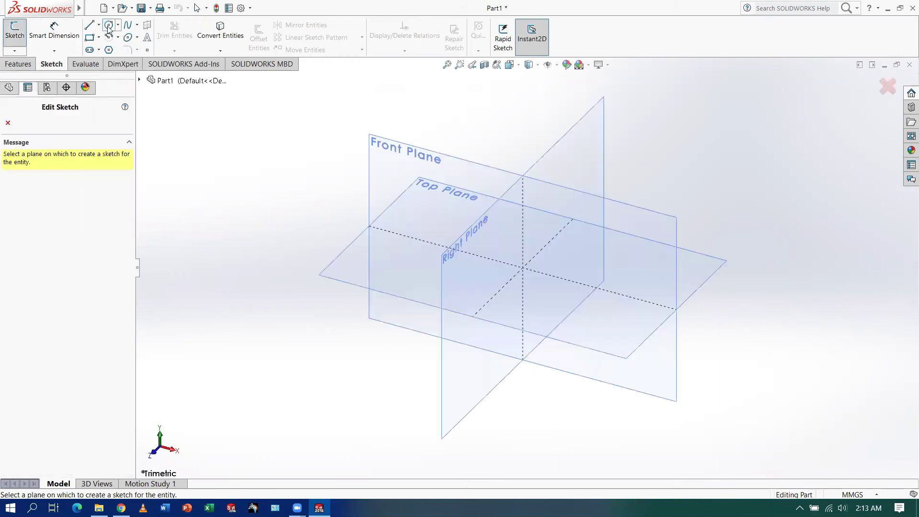
left_click(410, 156)
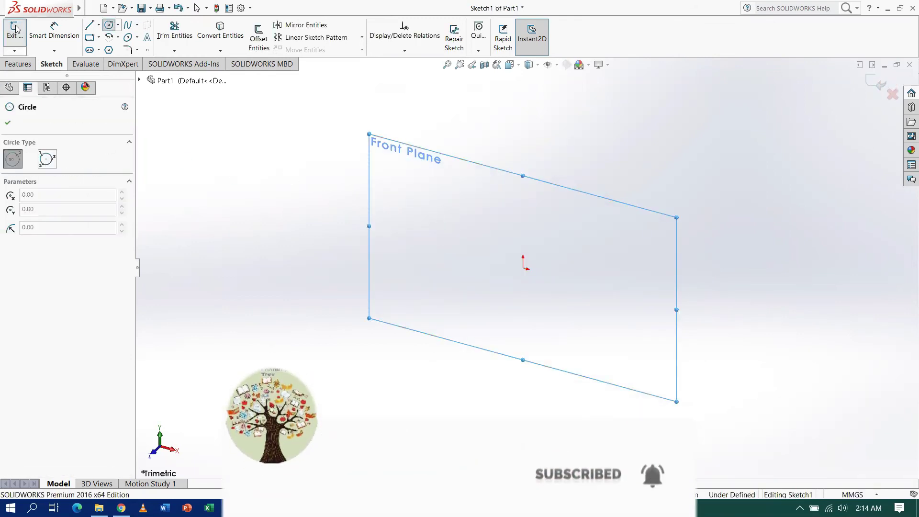
left_click(529, 65)
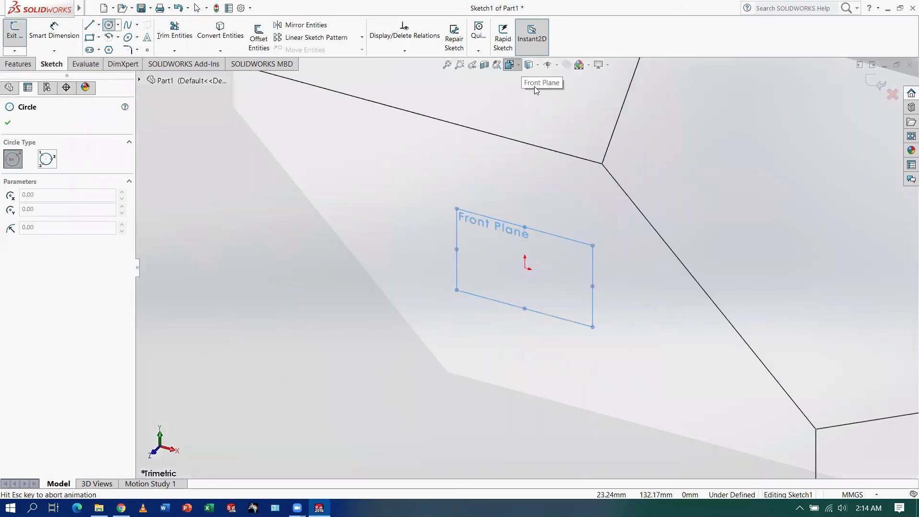
left_click(503, 293)
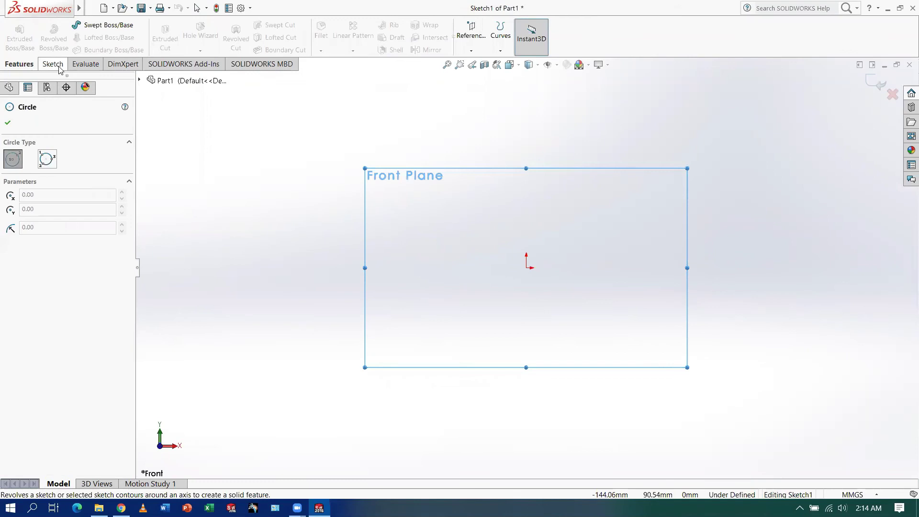
left_click(105, 27)
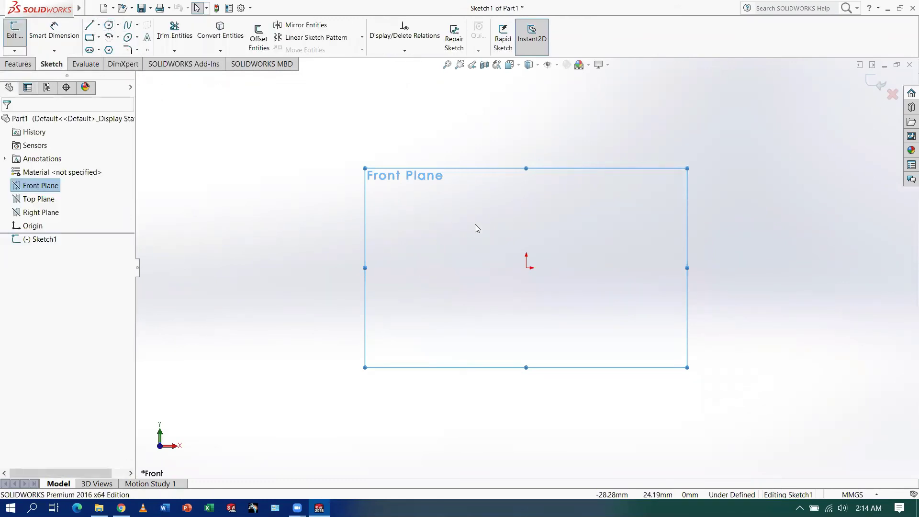
left_click(526, 267)
Sketch a circle about 23 mm in radius centred on the origin
left_click(109, 25)
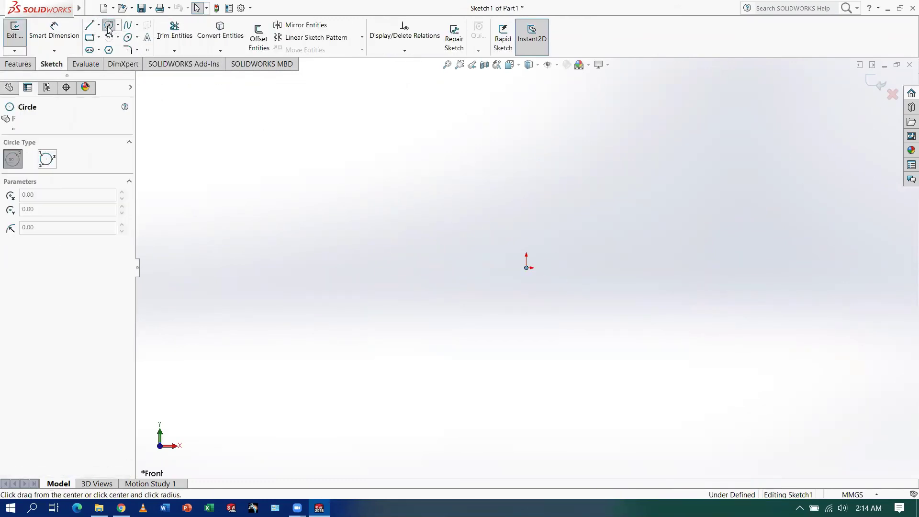
left_click(526, 268)
left_click(563, 289)
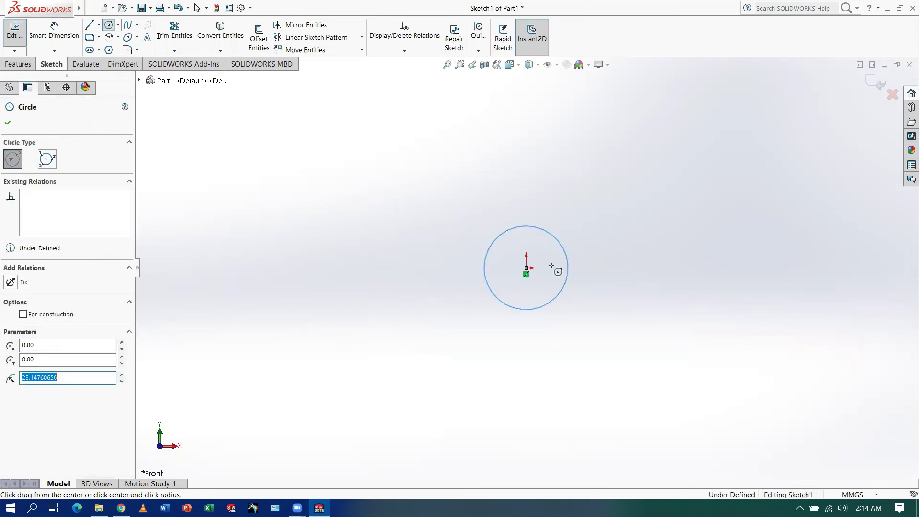
Sketch a circle about 17 mm in radius about 77 mm above the origin and another about 18 mm in radius about 93 mm to its right
left_click(526, 129)
left_click(557, 134)
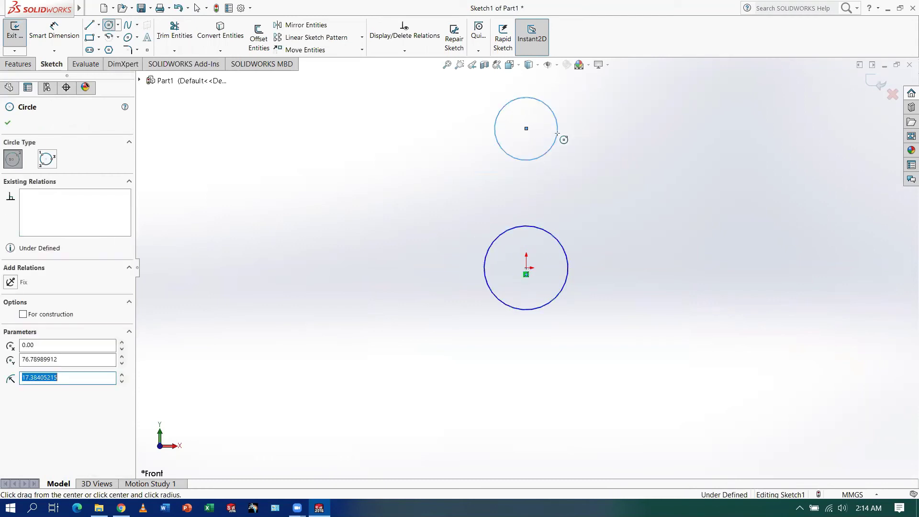
left_click(694, 268)
left_click(726, 277)
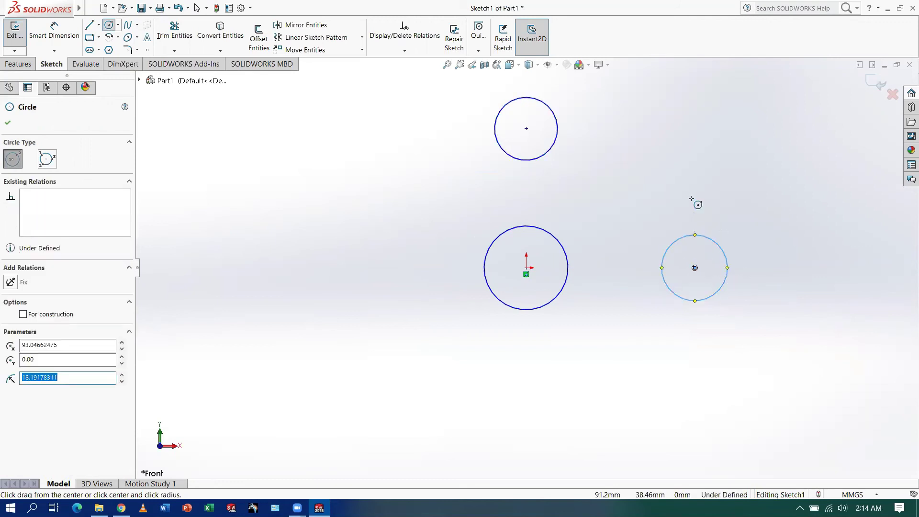
key("Escape")
Dimension the diameter of the circle centred on the origin as 44 mm
left_click(54, 32)
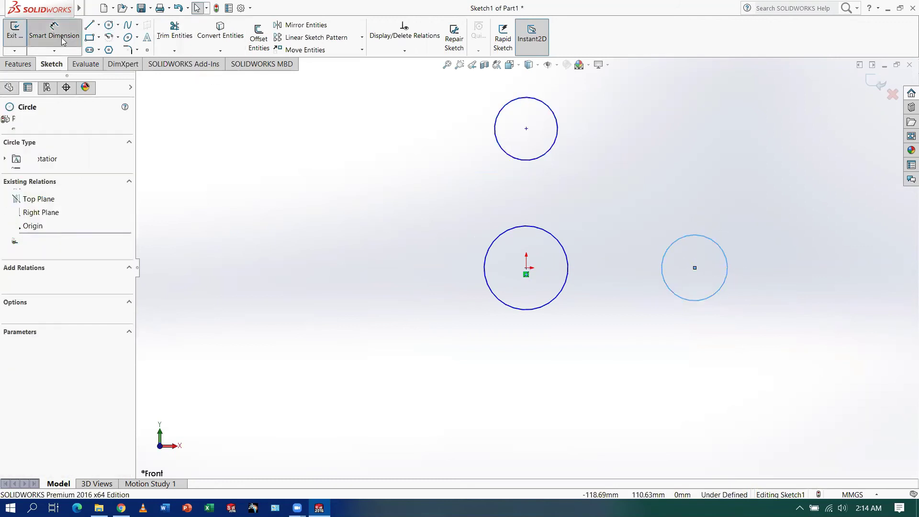
key("Escape")
left_click(491, 242)
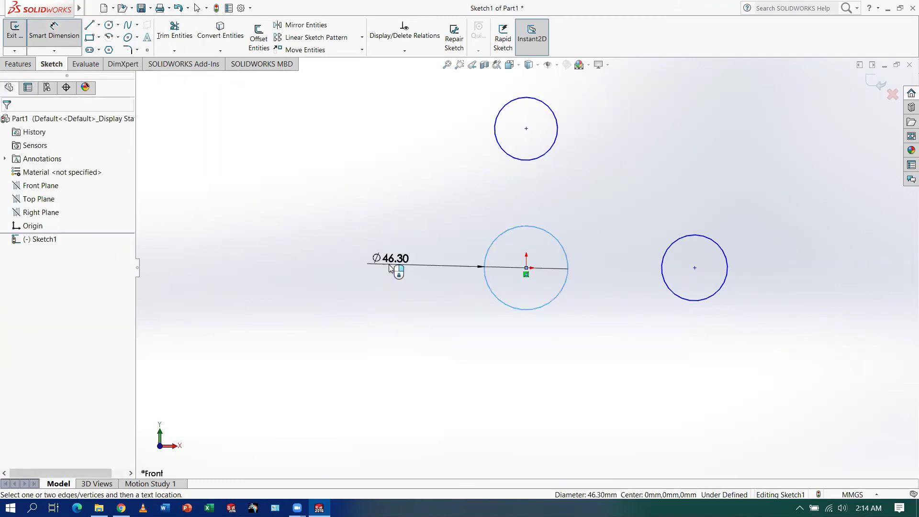
left_click(390, 268)
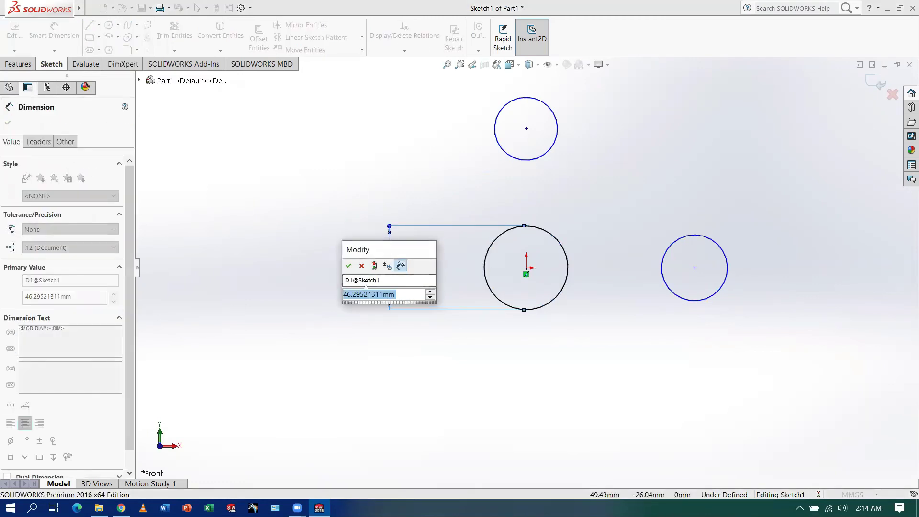
type("44")
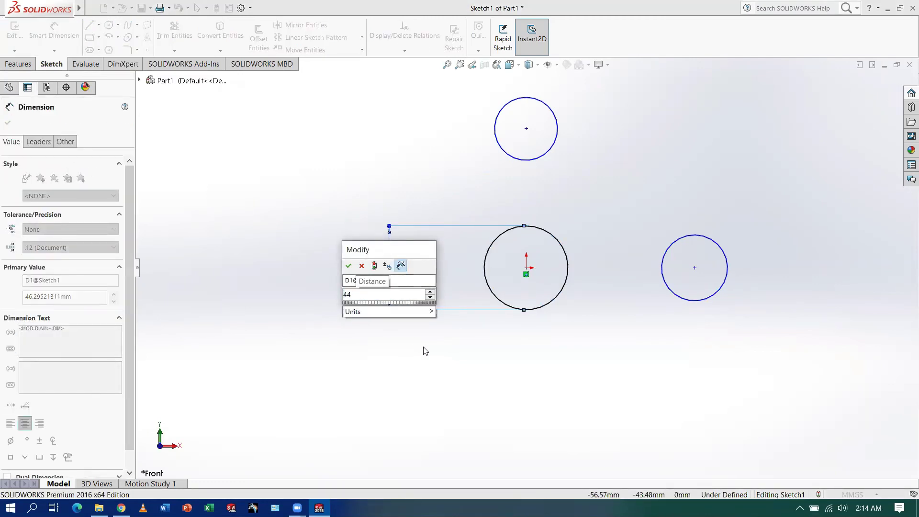
key("Return")
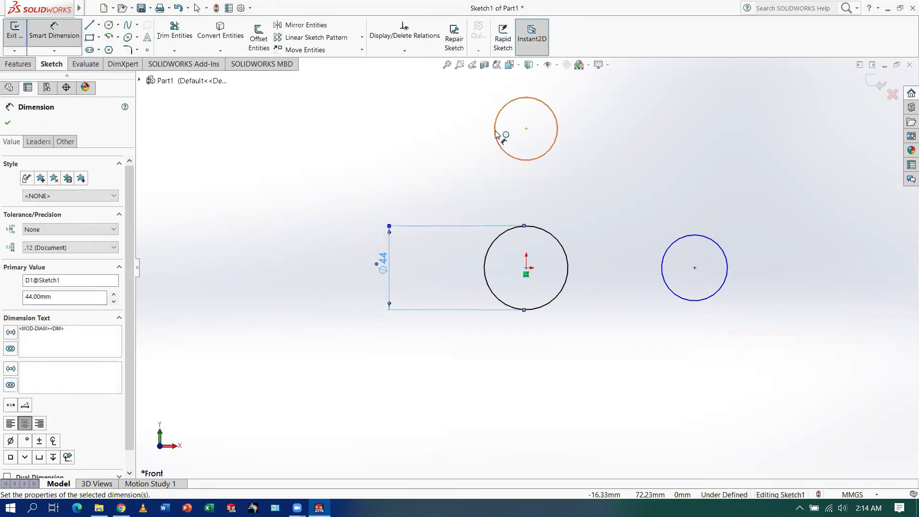
Dimension the upper circle's diameter as 20 mm, checking the crank drawing in Chrome
left_click(498, 134)
left_click(386, 132)
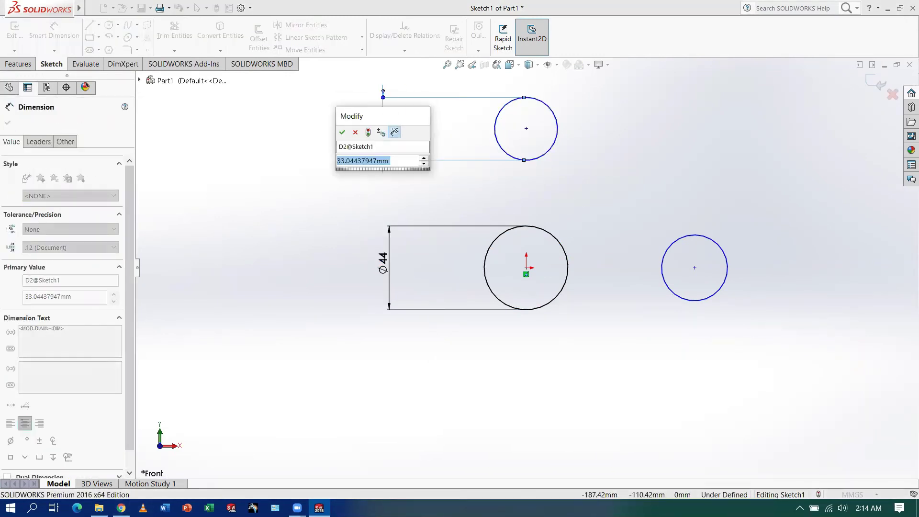
left_click(121, 508)
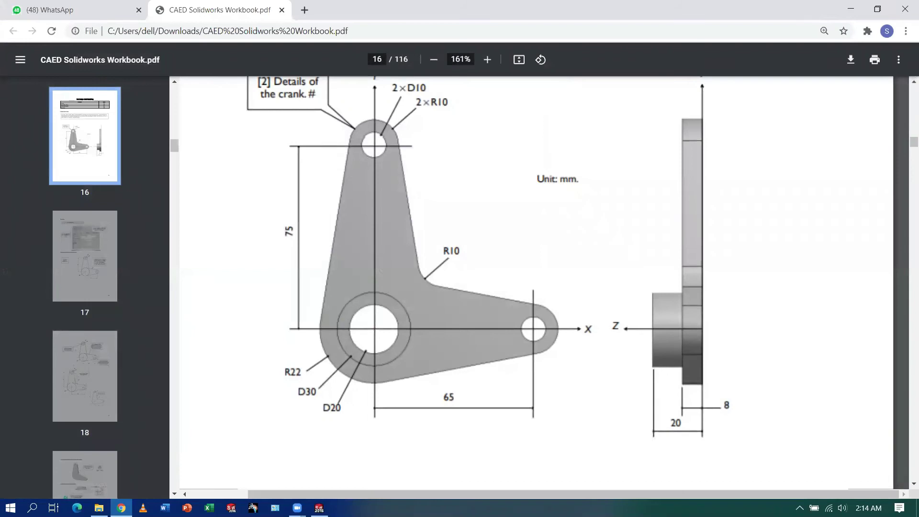
key("alt+Tab")
type("20")
key("Return")
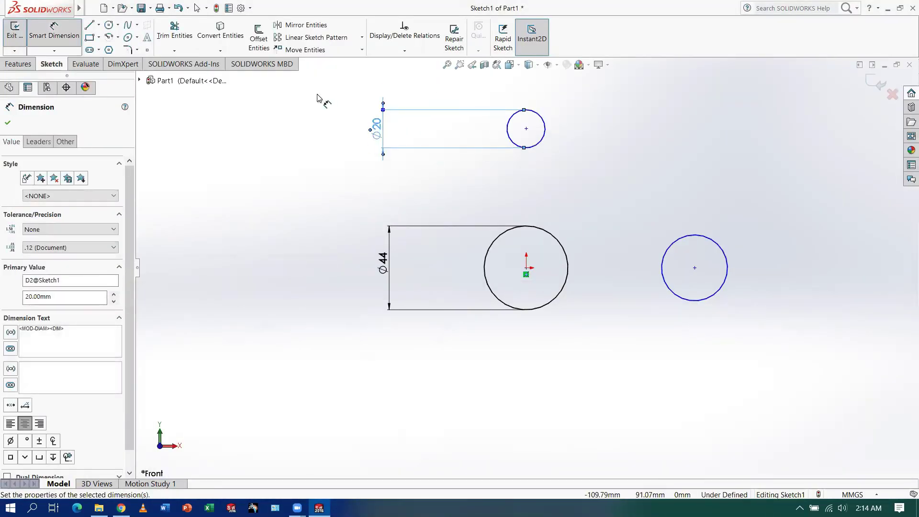
Make the right-hand circle equal to the upper 20 mm circle
left_click(67, 35)
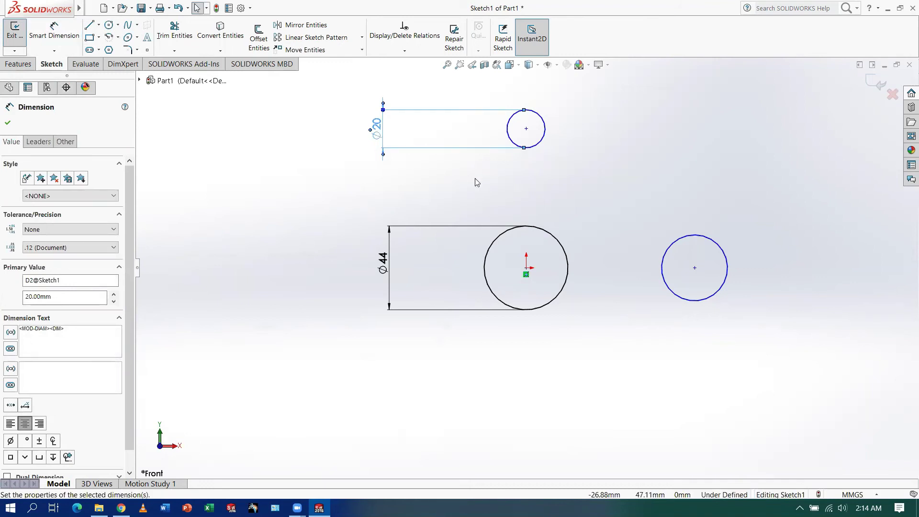
left_click(509, 128)
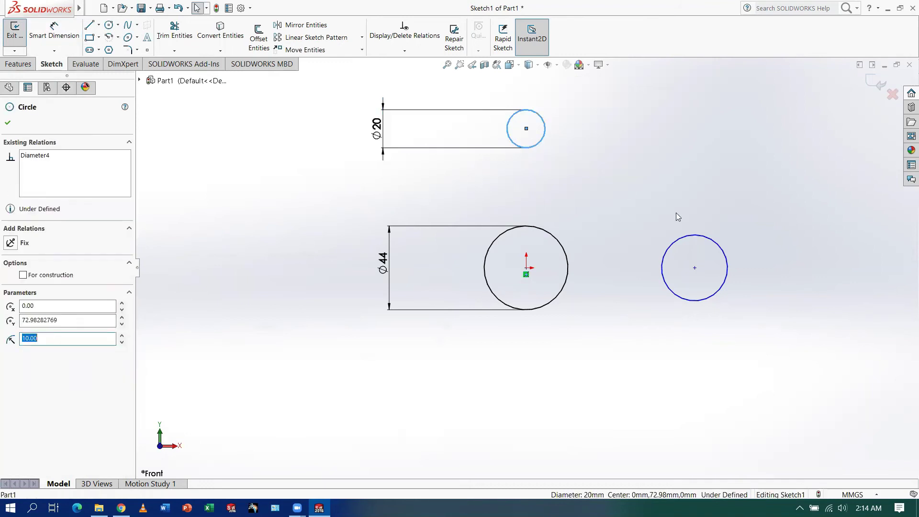
left_click(681, 241, "ctrl")
left_click(28, 334)
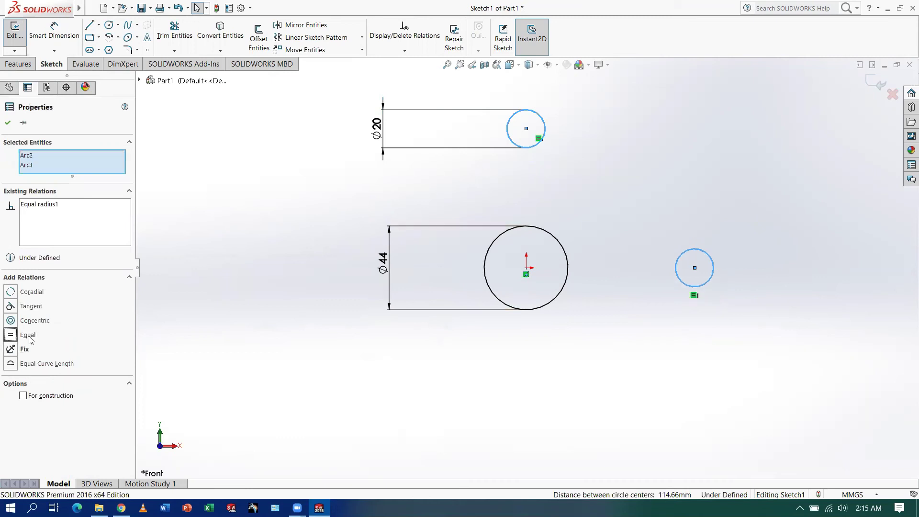
left_click(7, 124)
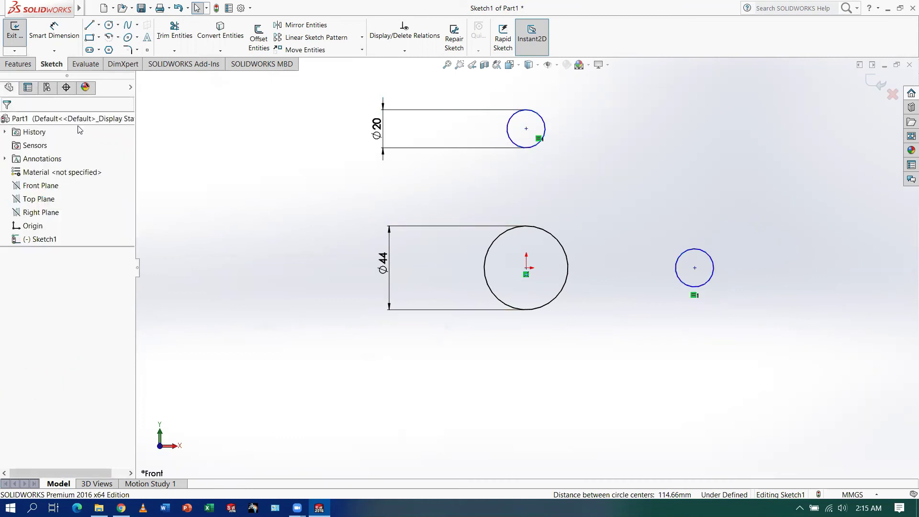
Align the upper circle's centre vertically and the right-hand circle's centre horizontally with the origin
left_click(526, 128)
left_click(526, 267, "ctrl")
left_click(26, 307)
left_click(8, 123)
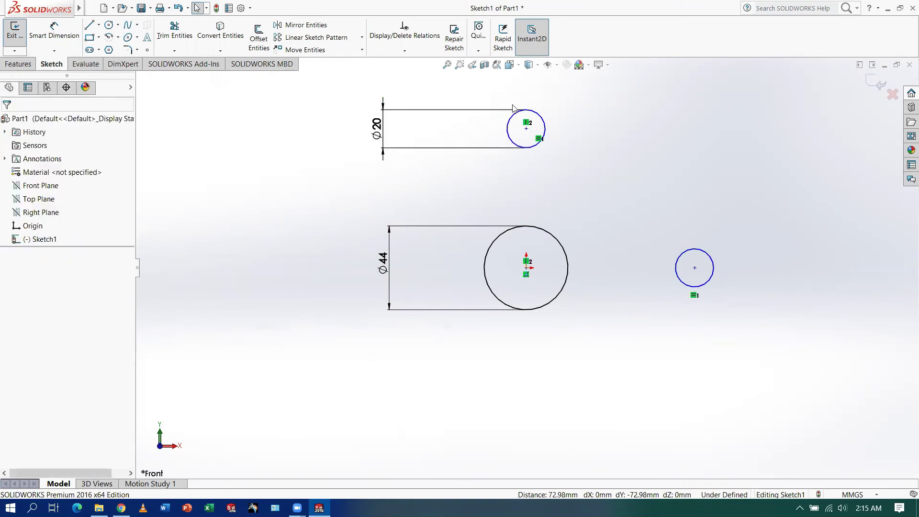
left_click(526, 268)
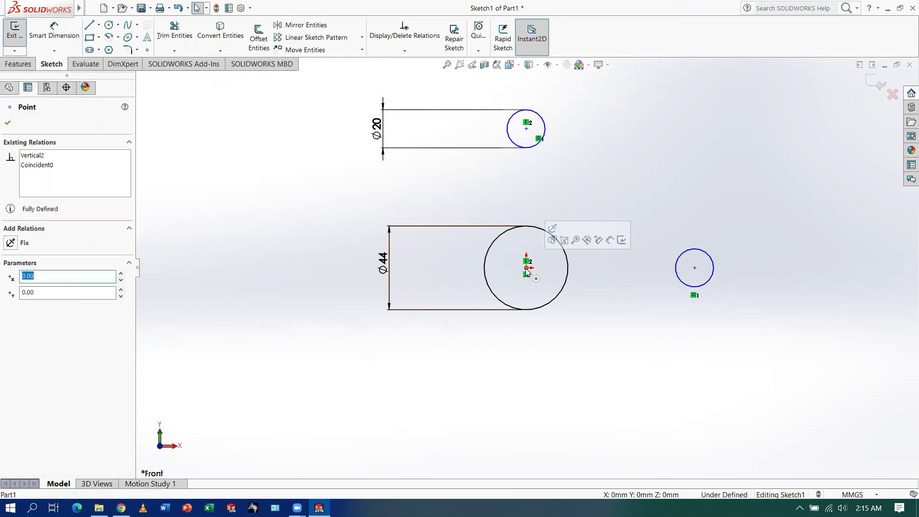
left_click(695, 268, "ctrl")
left_click(13, 293)
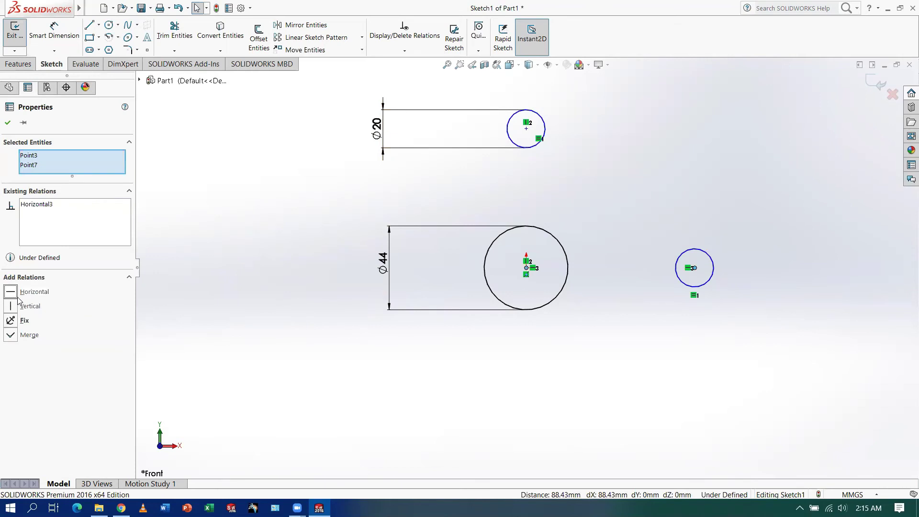
left_click(8, 123)
Sketch a concentric hole circle about 5 mm in radius inside the upper circle and a similar one inside the right-hand circle
left_click(109, 24)
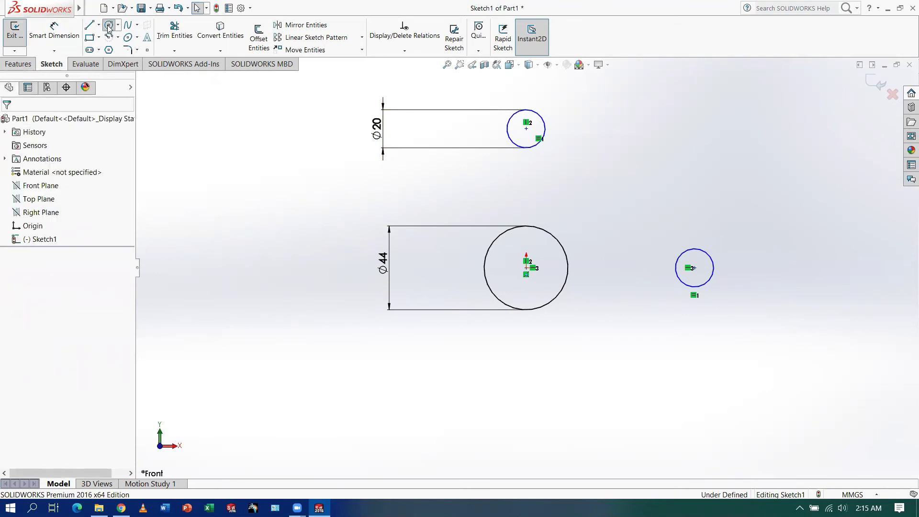
left_click(526, 128)
left_click(536, 129)
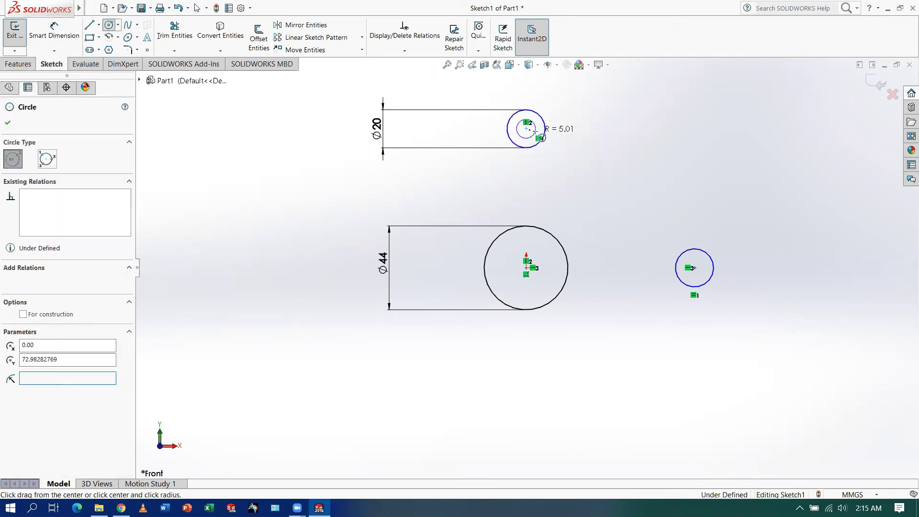
left_click(694, 268)
left_click(703, 272)
key("Escape")
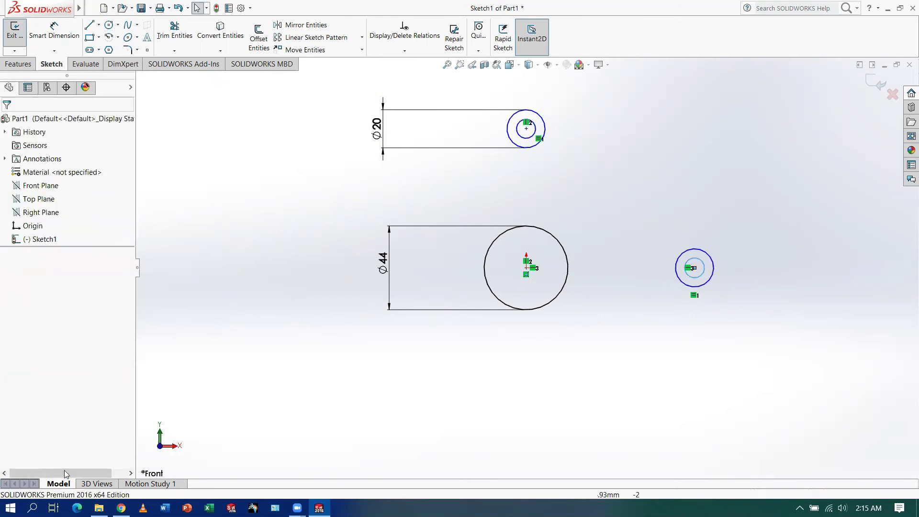
Dimension the upper hole circle's diameter as 10 mm, checking the crank drawing in Chrome
left_click(121, 507)
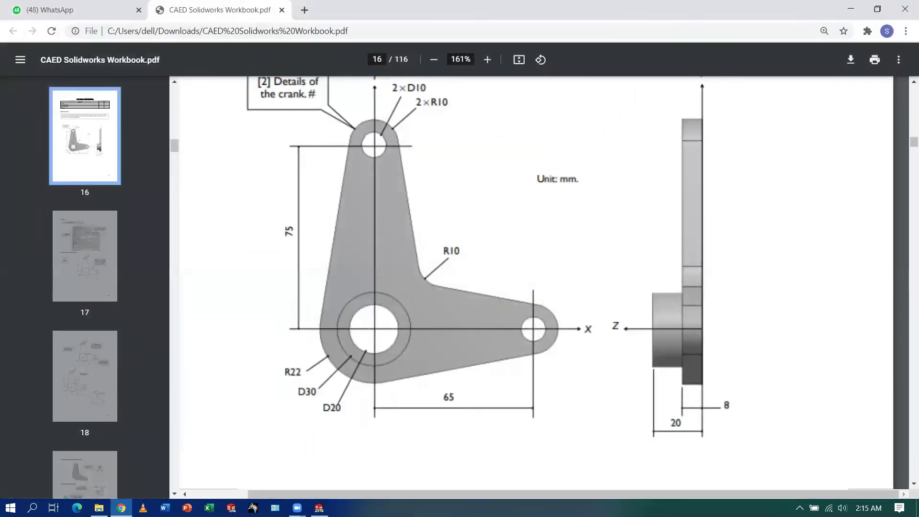
key("alt+Tab")
left_click(54, 34)
left_click(679, 256)
key("Escape")
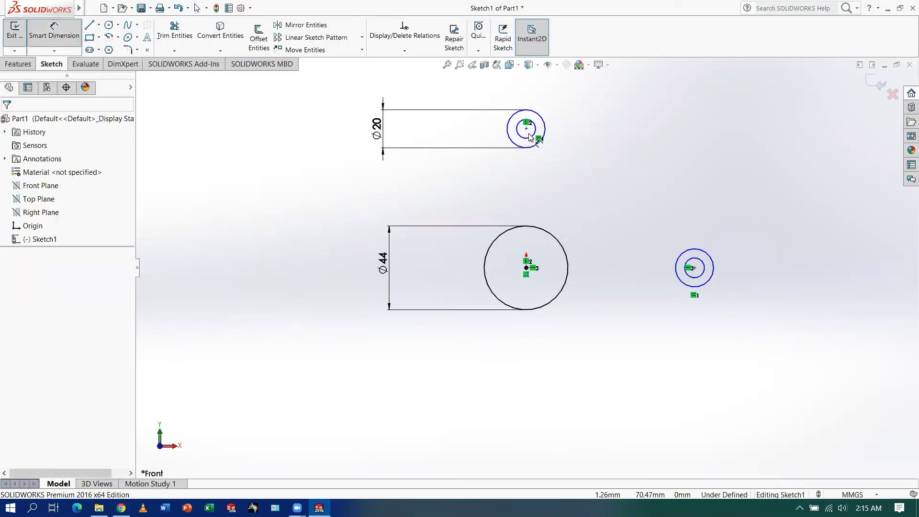
left_click(533, 136)
left_click(617, 138)
type("0")
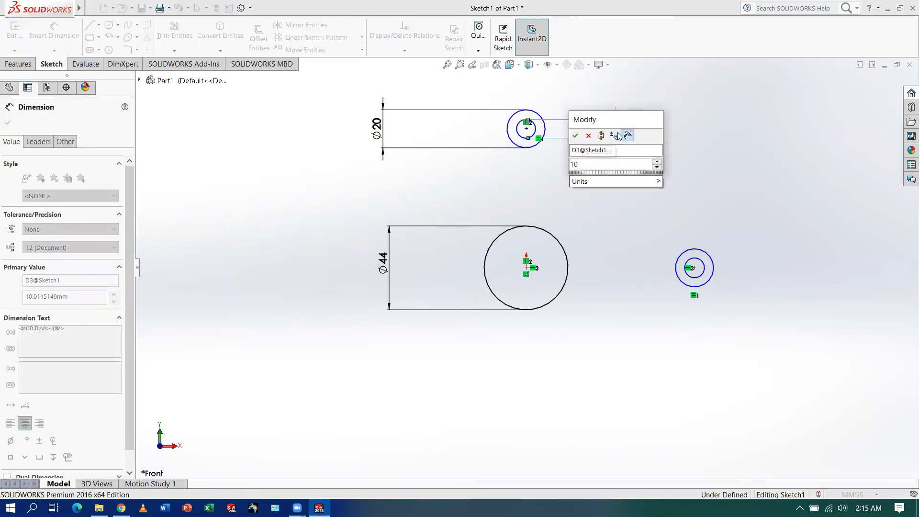
key("Return")
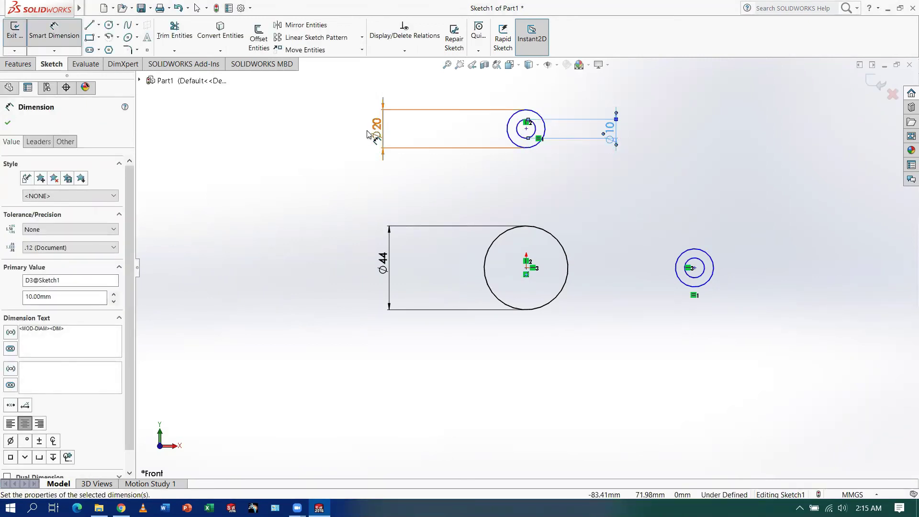
Make the right-hand inner hole circle equal to the upper 10 mm hole circle
left_click(74, 40)
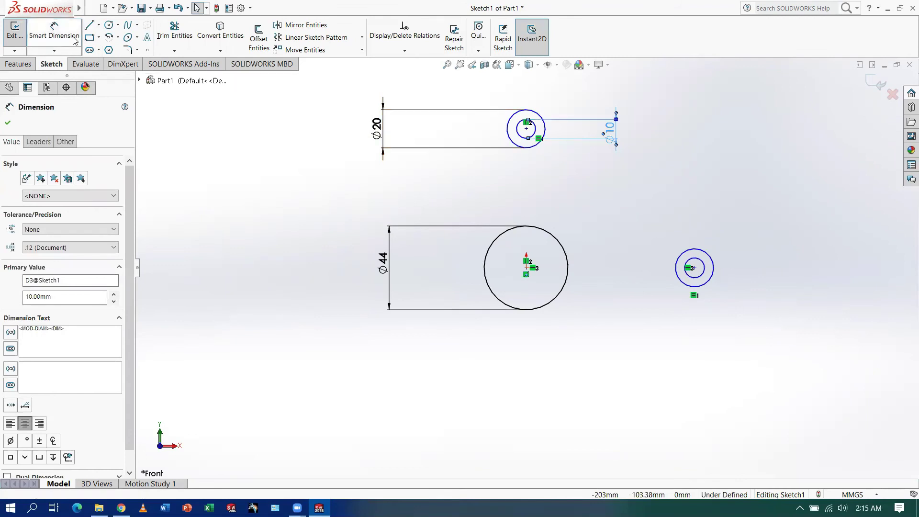
left_click(520, 136)
left_click(687, 280, "ctrl")
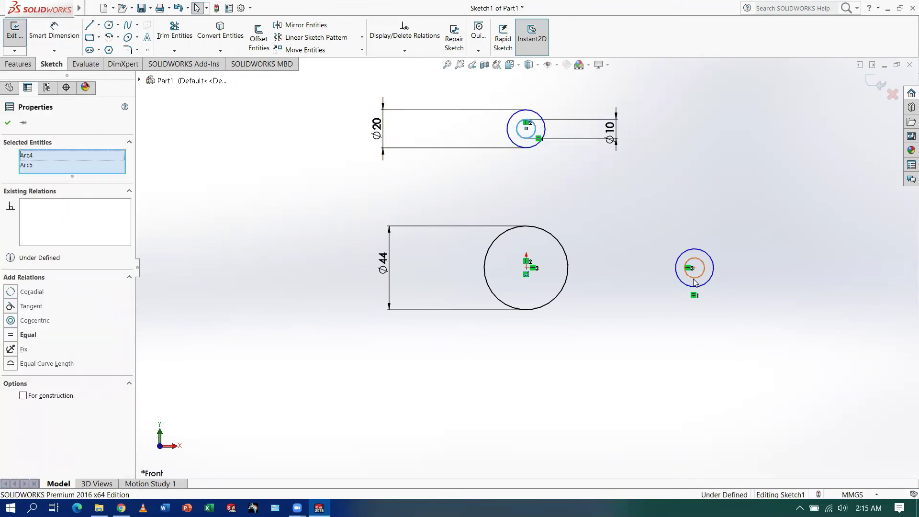
left_click(29, 336)
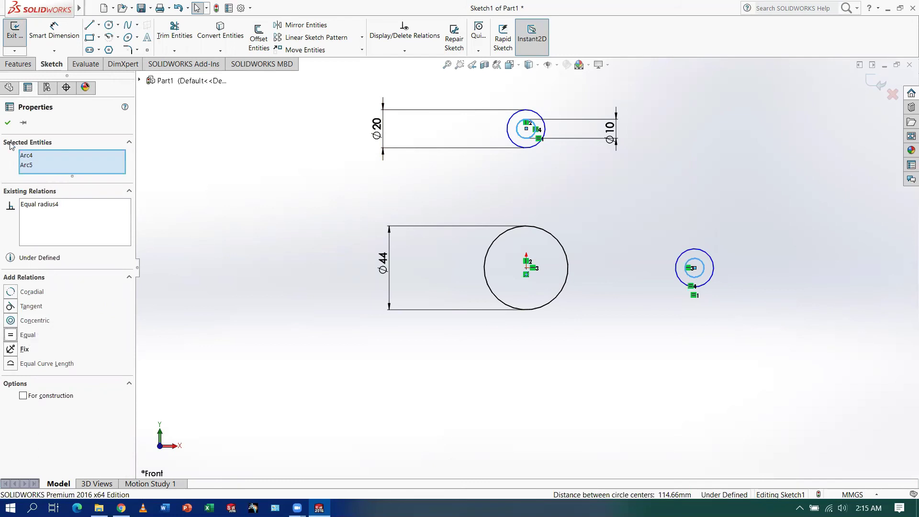
left_click(7, 123)
Sketch two lines about 74 mm long joining the left and right side points of the upper 20 mm circle to those of the 44 mm circle
left_click(89, 25)
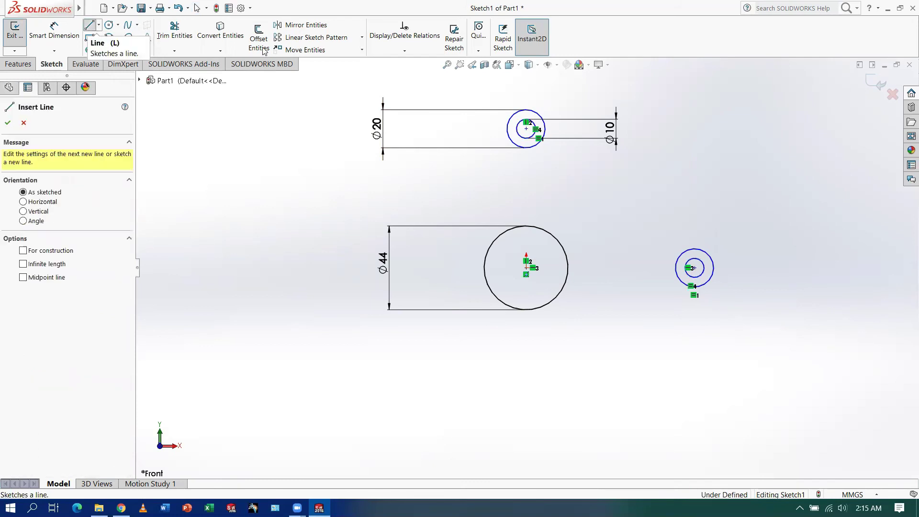
left_click(507, 128)
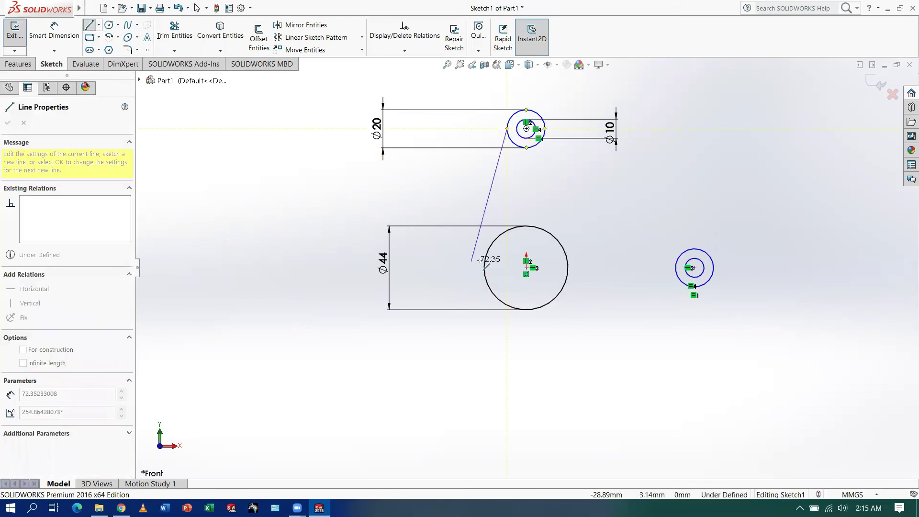
left_click(484, 262)
key("Escape")
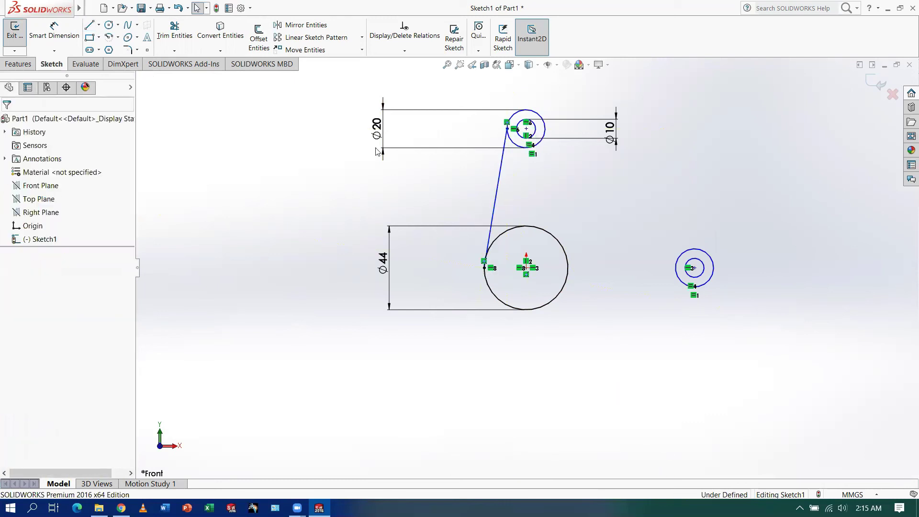
left_click(93, 27)
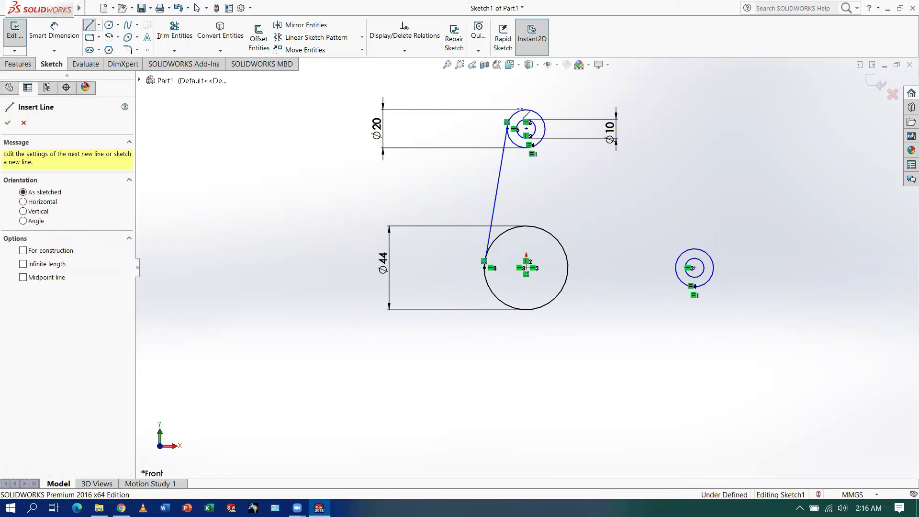
left_click(545, 128)
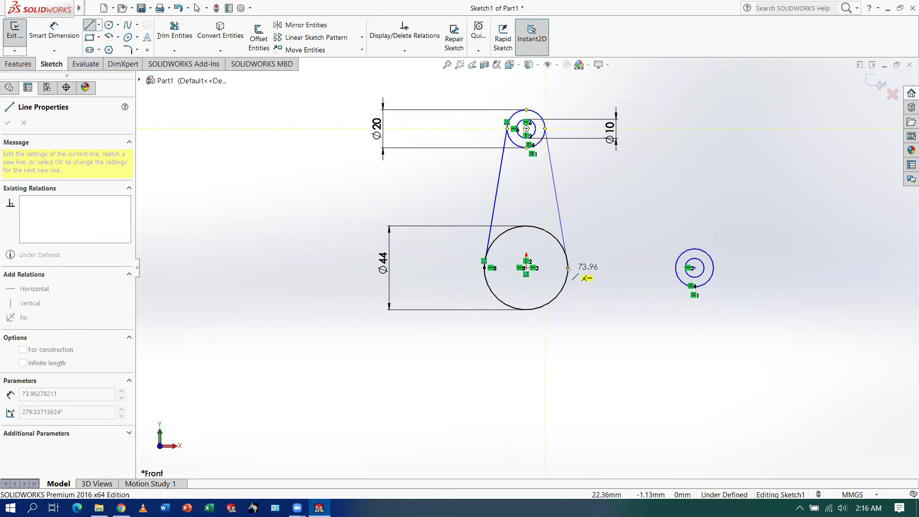
left_click(568, 262)
key("Escape")
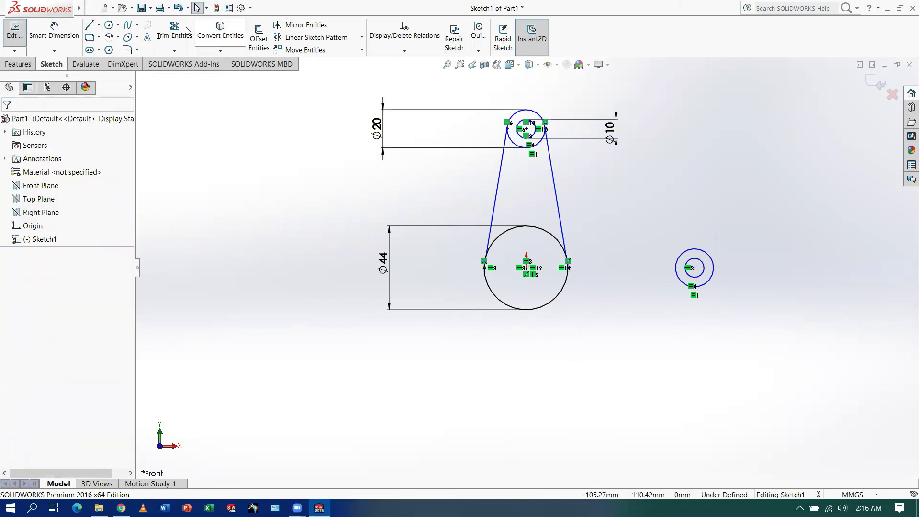
Sketch a line about 89 mm long from the 44 mm circle's lowest point to the lowest point of the right-hand outer circle
left_click(89, 27)
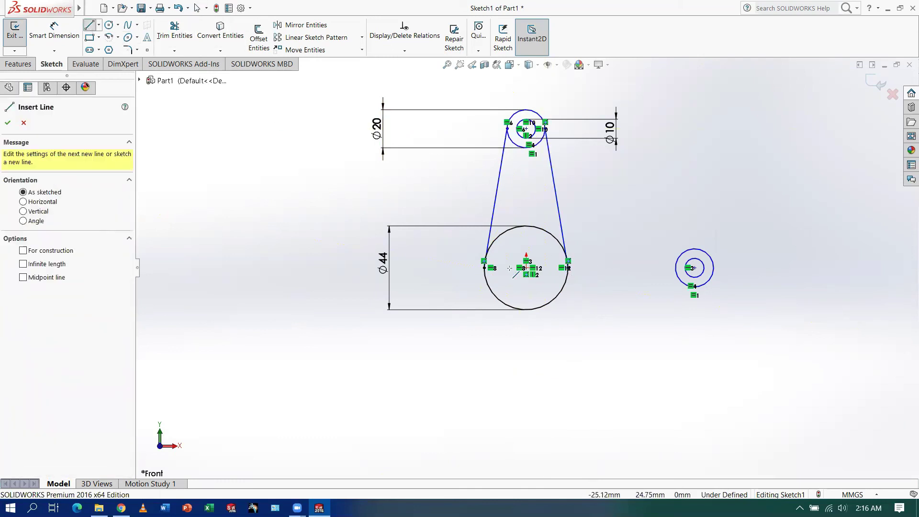
left_click(526, 310)
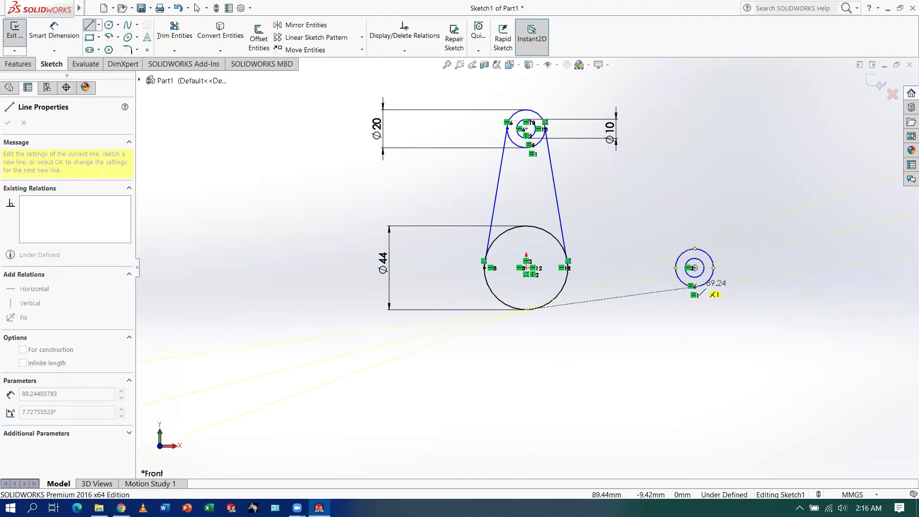
left_click(694, 287)
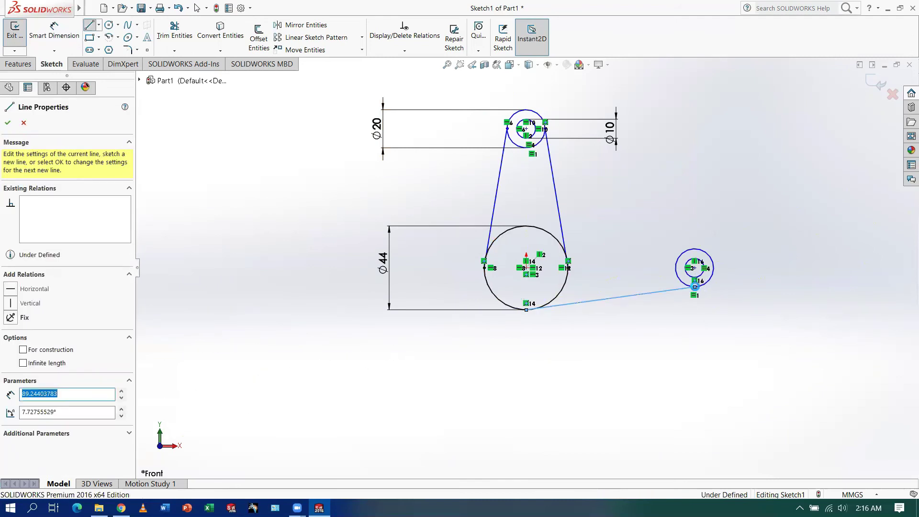
key("Escape")
Sketch a line about 89 mm long from the 44 mm circle's highest point to the highest point of the right-hand outer circle
left_click(89, 25)
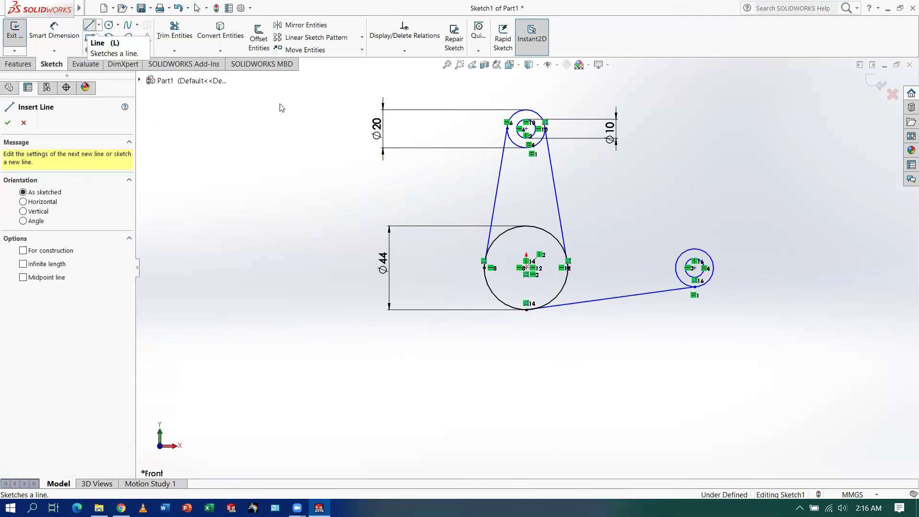
left_click(527, 226)
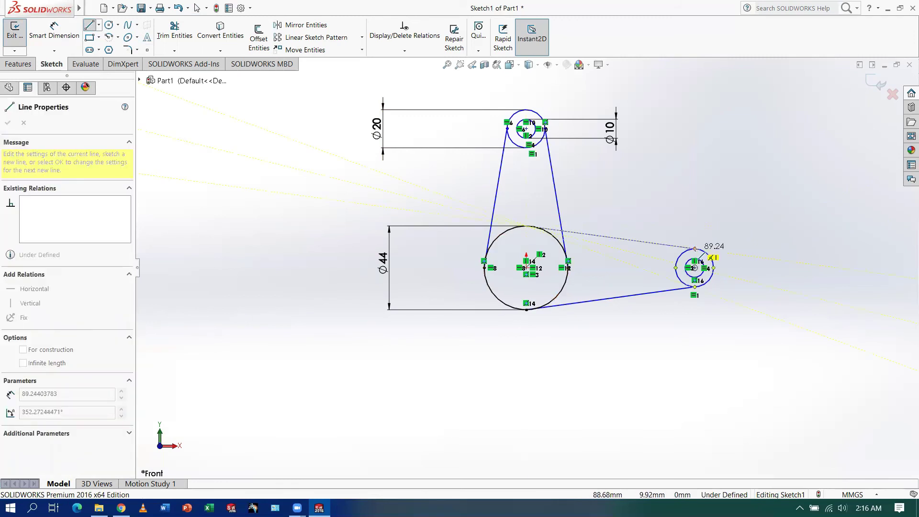
left_click(695, 248)
key("Escape")
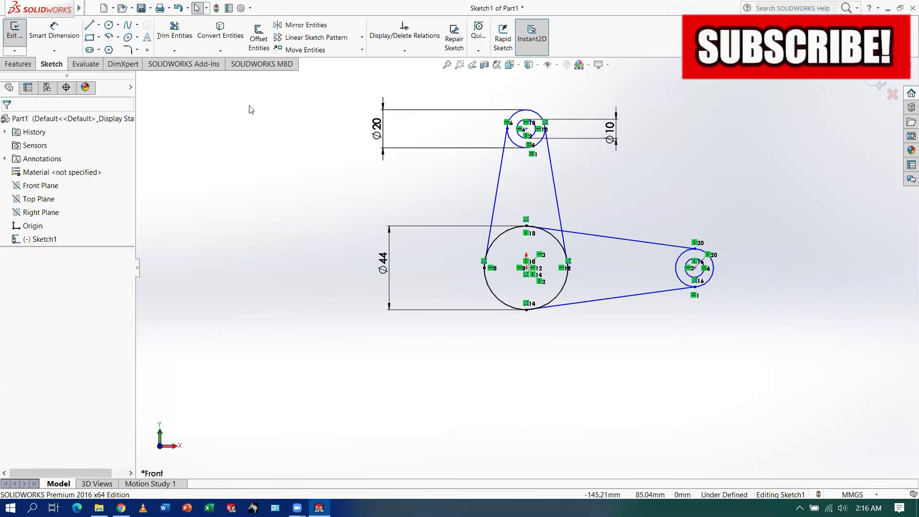
Try trimming the right side line of the upper arm and the upper 20 mm circle, and undo the circle's trim
left_click(174, 28)
left_click(556, 176)
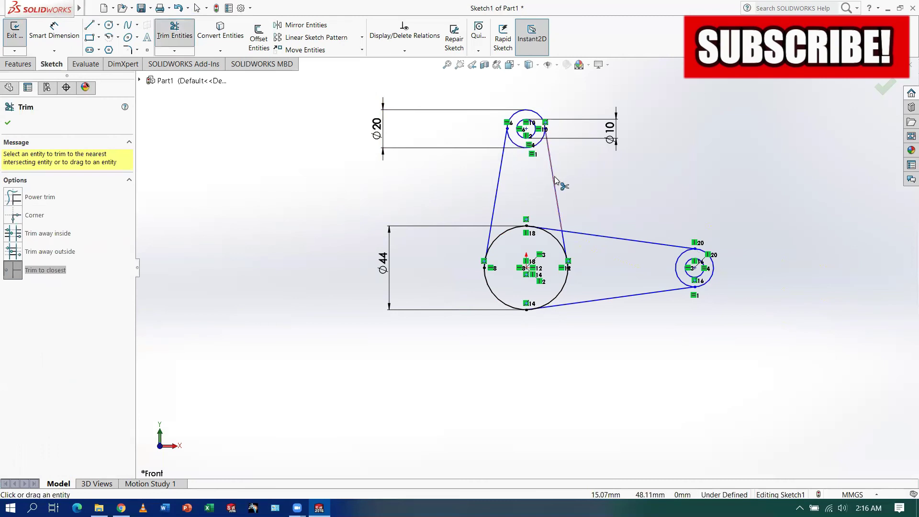
left_click(526, 148)
key("Escape")
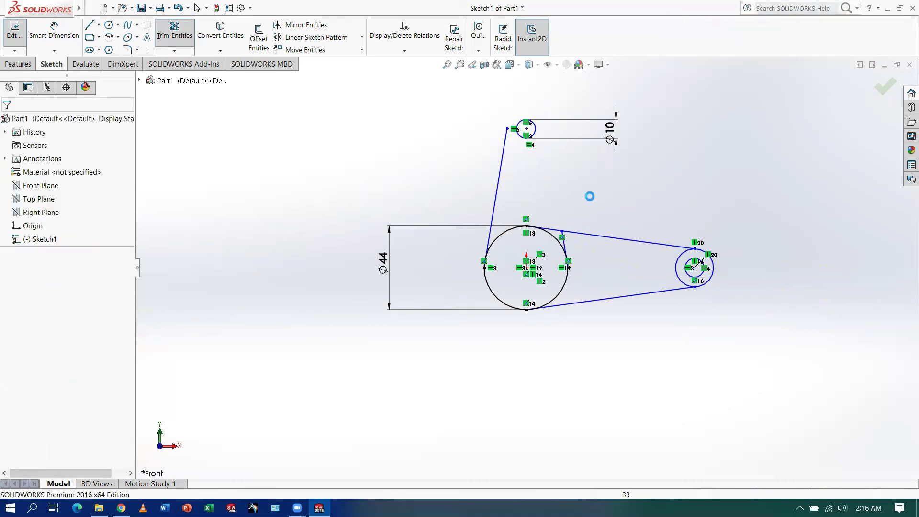
key("ctrl+z")
left_click(514, 146)
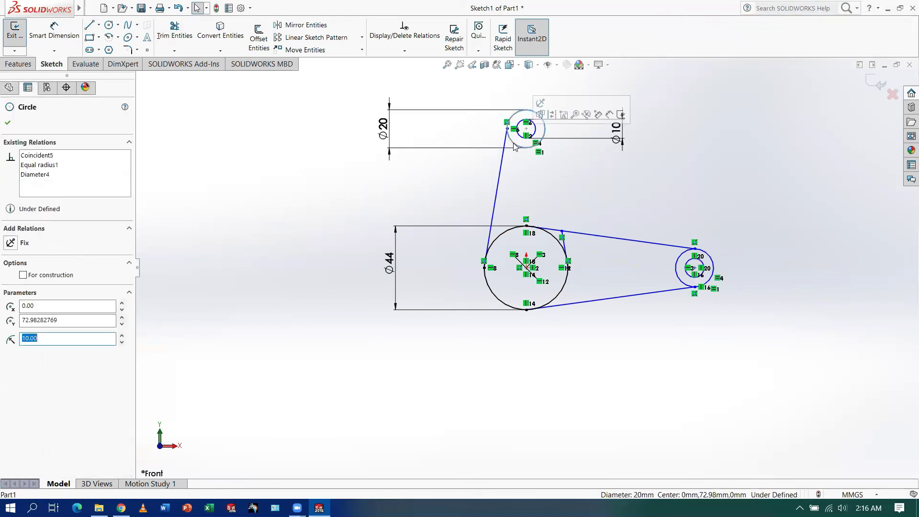
left_click(633, 200)
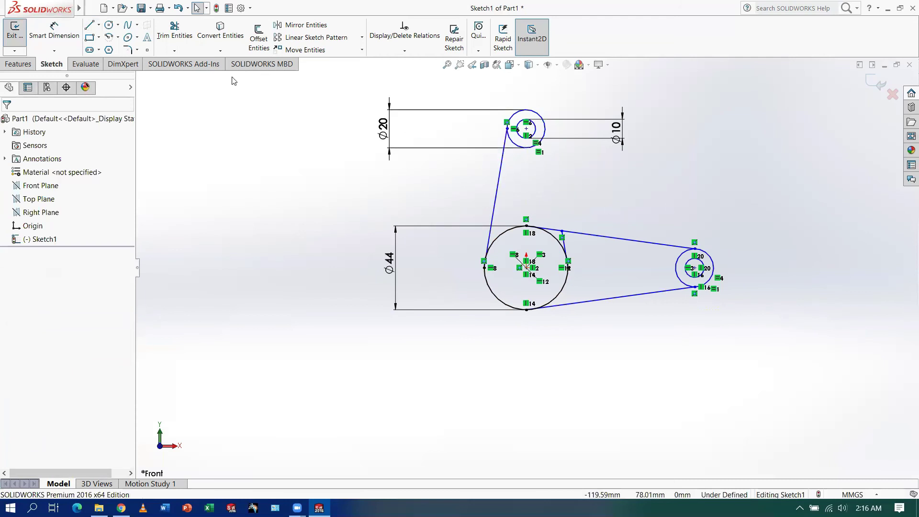
left_click(174, 31)
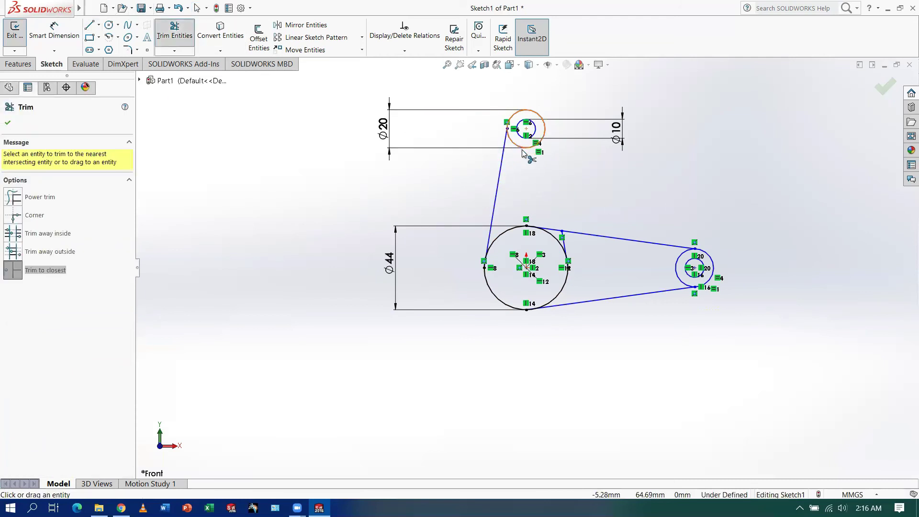
key("Escape")
Replace the upper arm's left side line with a new one about 74 mm long joining the leftmost points of the 20 mm and 44 mm circles
left_click(496, 200)
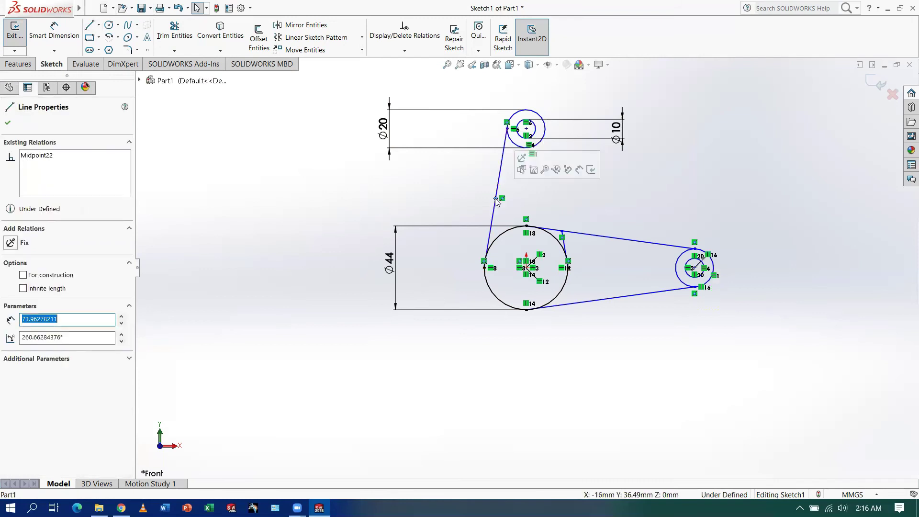
right_click(500, 172)
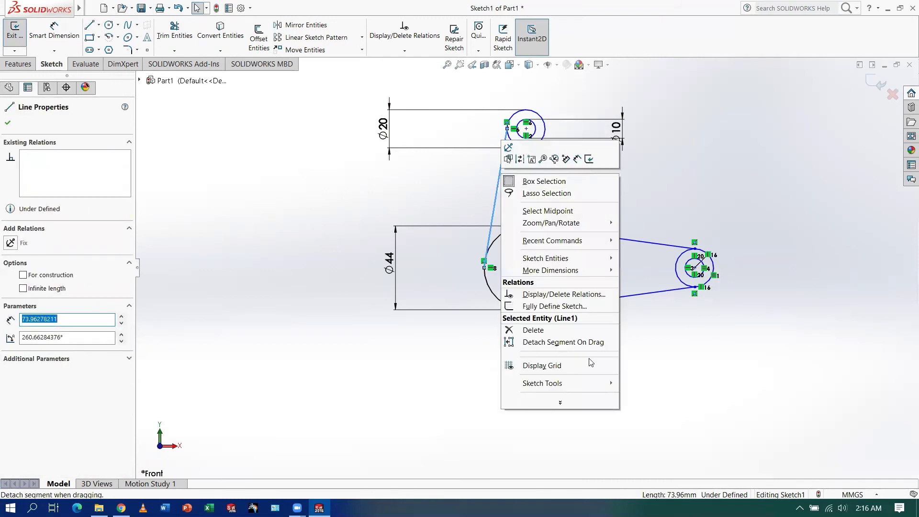
left_click(551, 330)
left_click(89, 24)
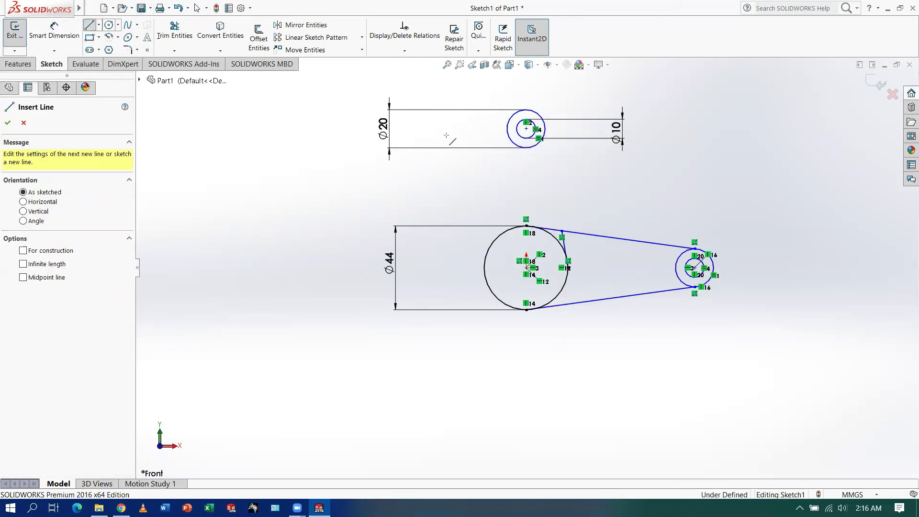
left_click(507, 129)
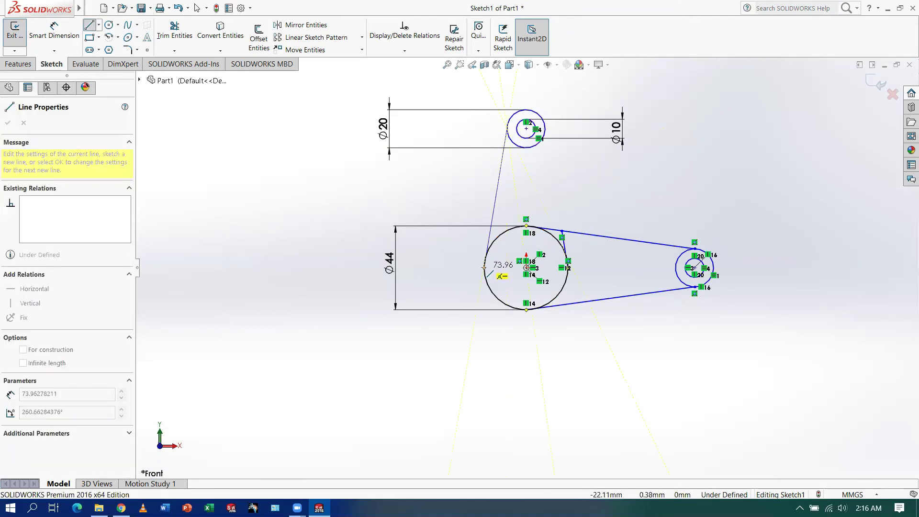
left_click(484, 267)
key("Escape")
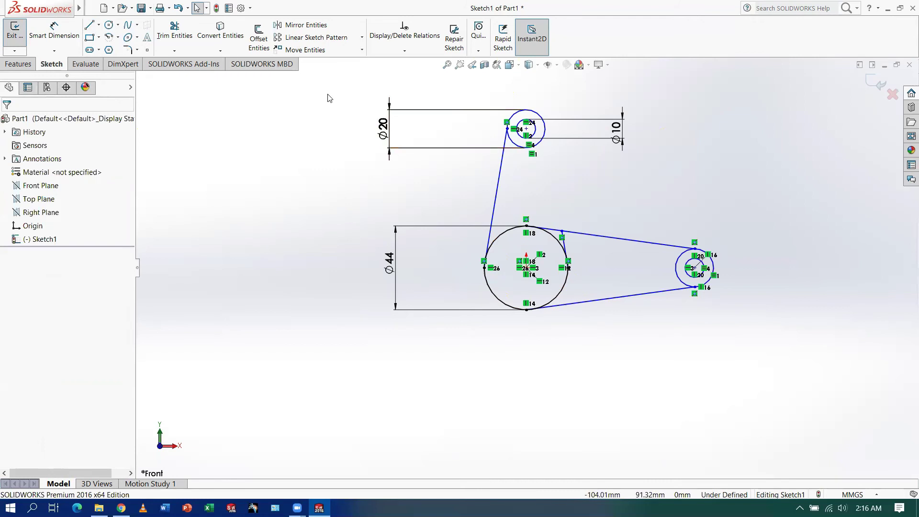
Delete the upper arm's leftover right line stub and redraw the line, about 74 mm long, between the rightmost points of the 20 mm and 44 mm circles
left_click(90, 25)
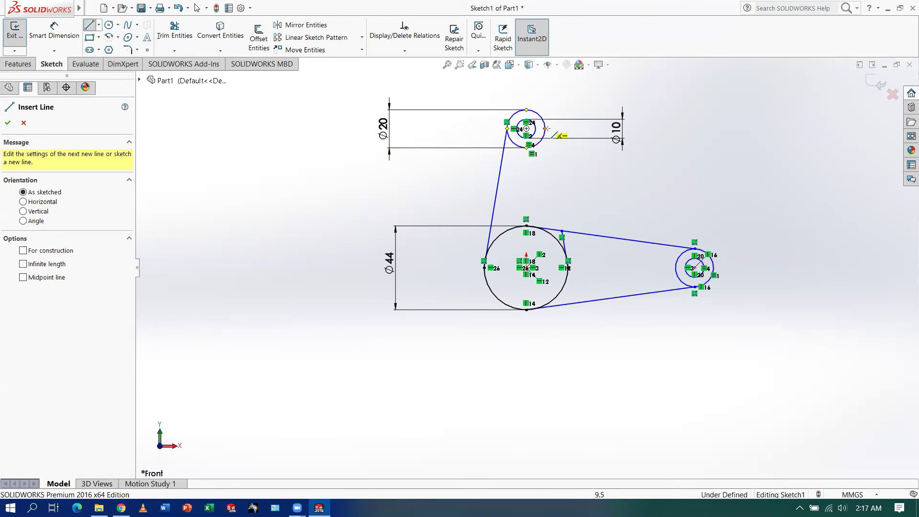
key("Escape")
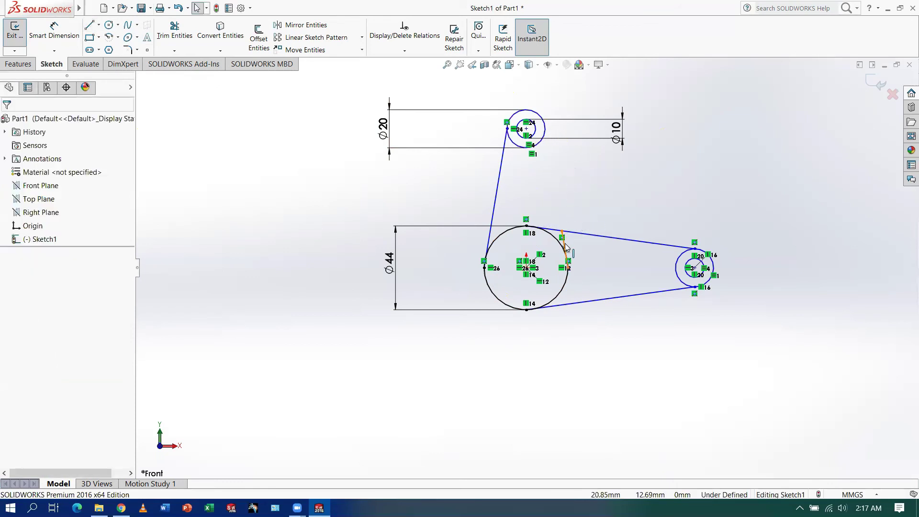
left_click(565, 246)
right_click(565, 246)
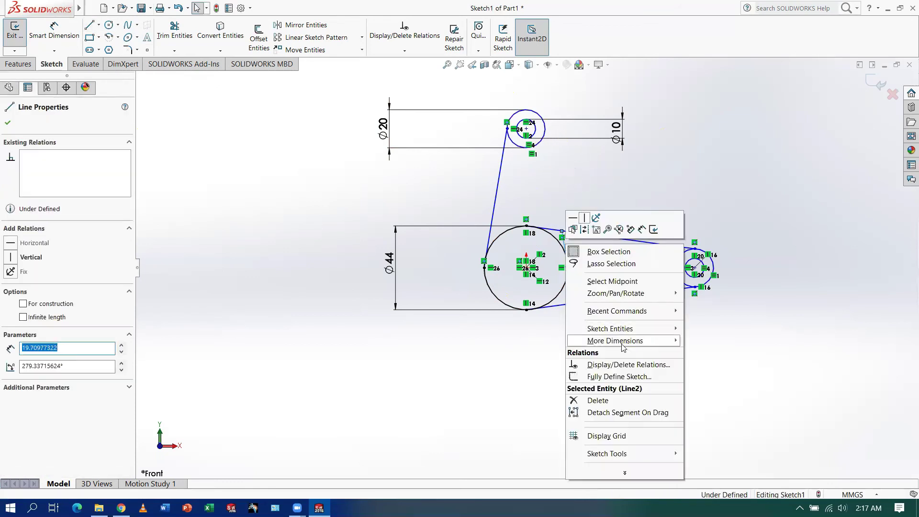
left_click(594, 400)
left_click(91, 28)
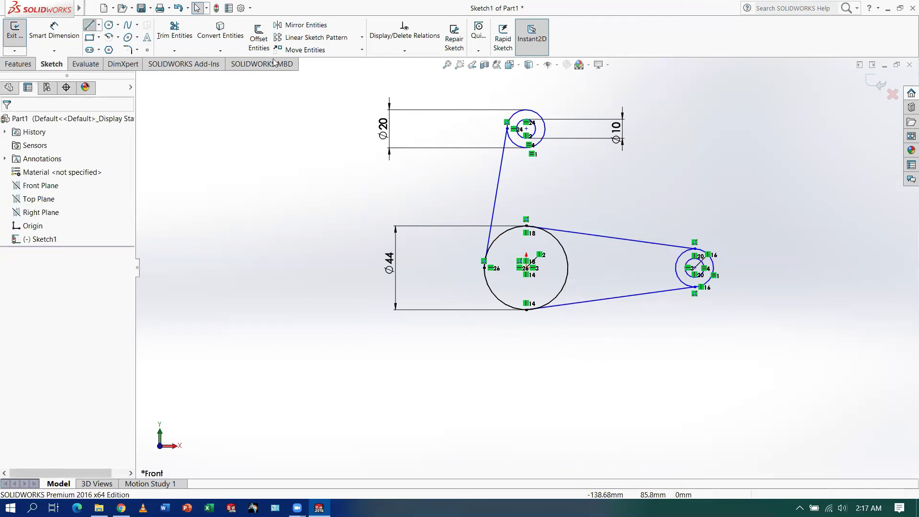
left_click(546, 128)
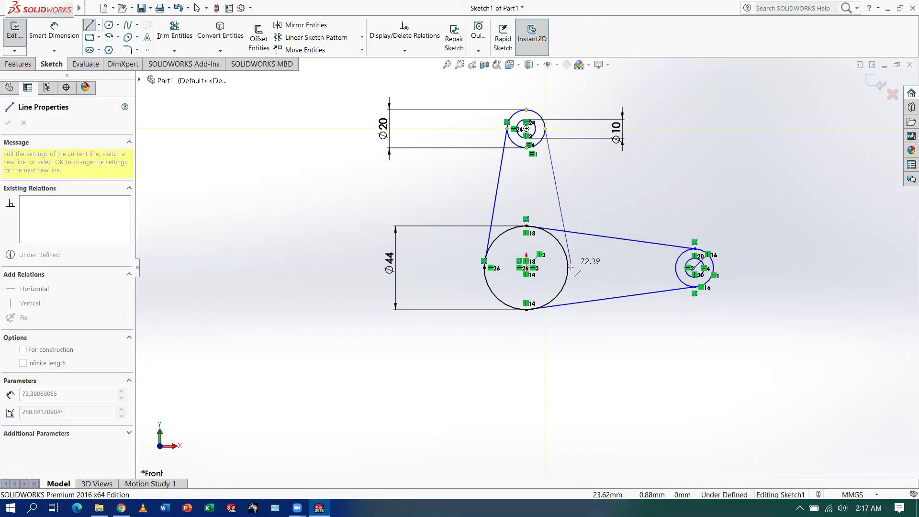
left_click(567, 261)
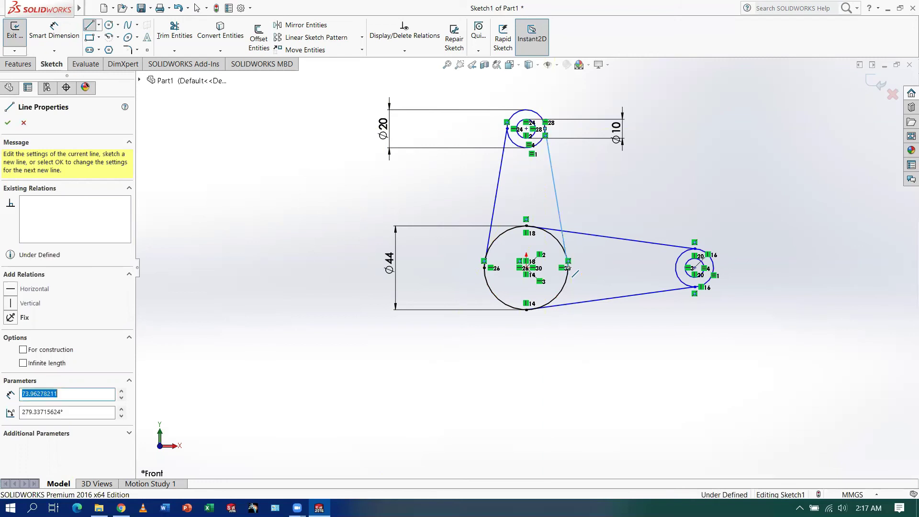
key("Escape")
Trim away the circle arcs and overlapping line segments inside the crank's outline at the upper, 44 mm and right-hand circles
left_click(174, 32)
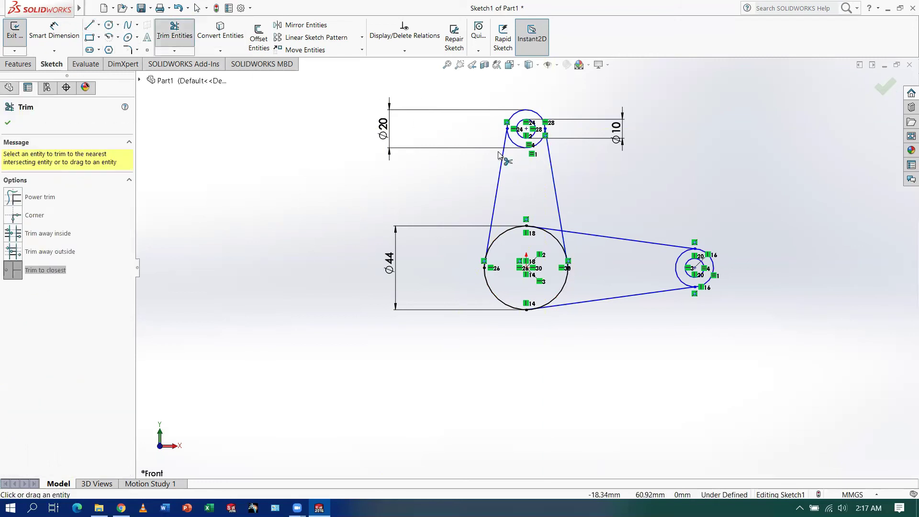
left_click(548, 228)
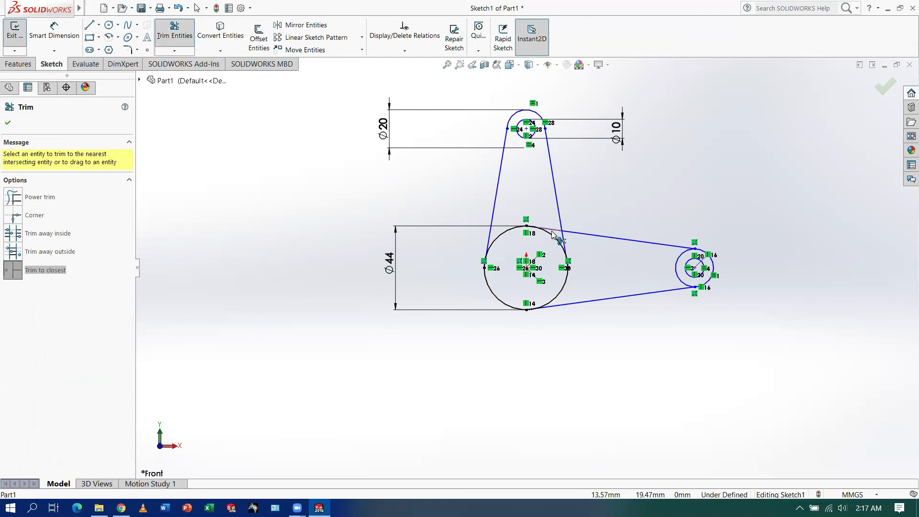
left_click(565, 247)
left_click(551, 235)
left_click(566, 244)
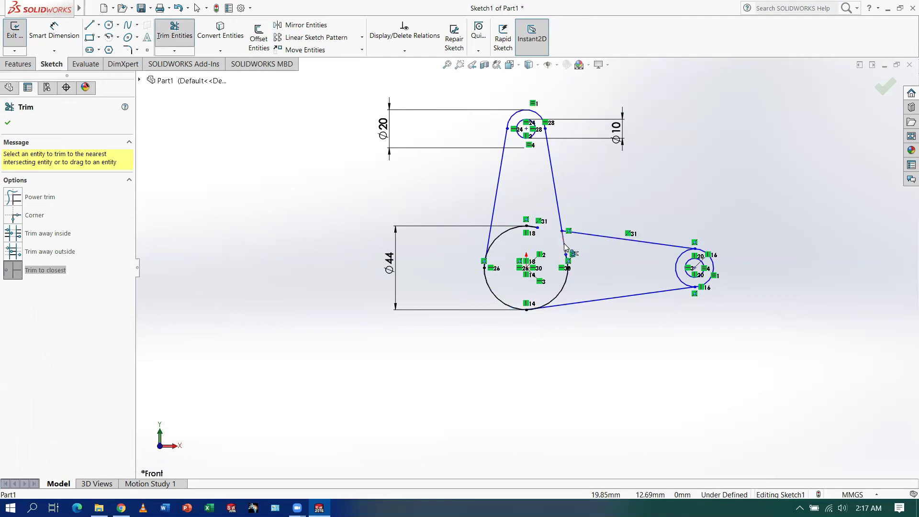
left_click(561, 292)
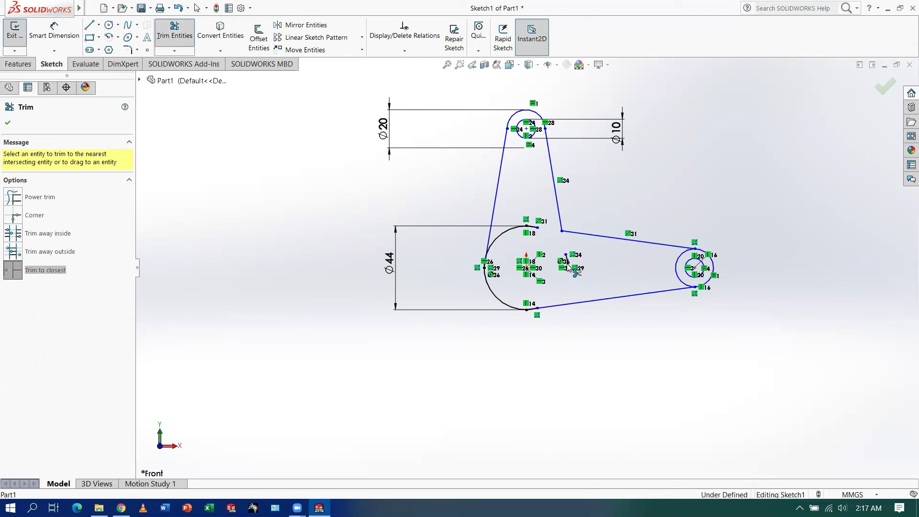
left_click(566, 262)
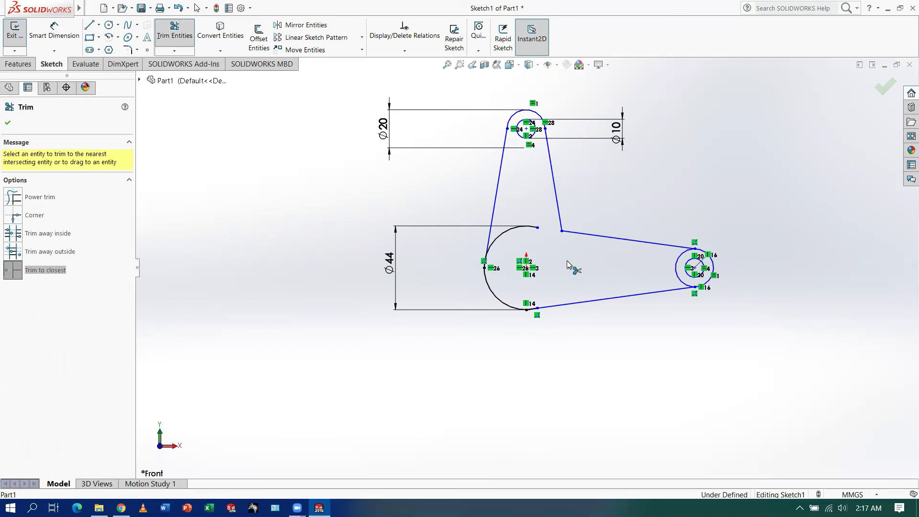
left_click(677, 269)
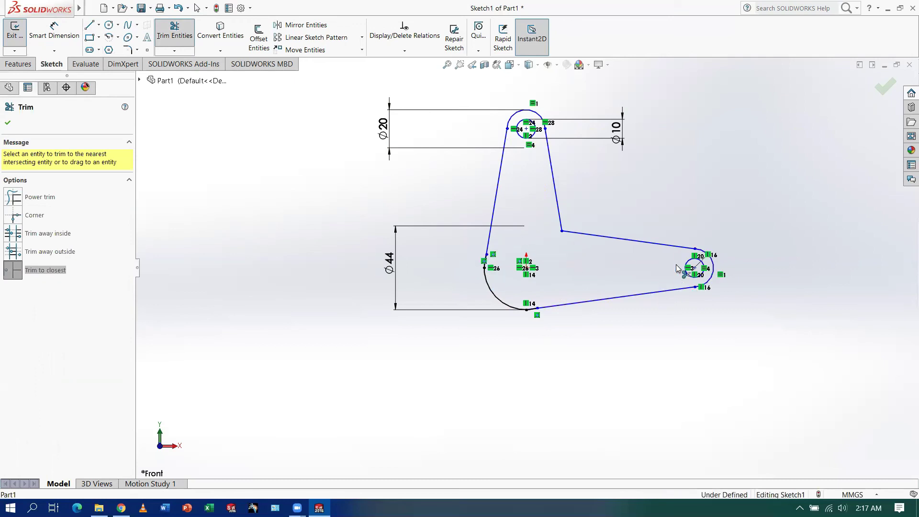
key("Escape")
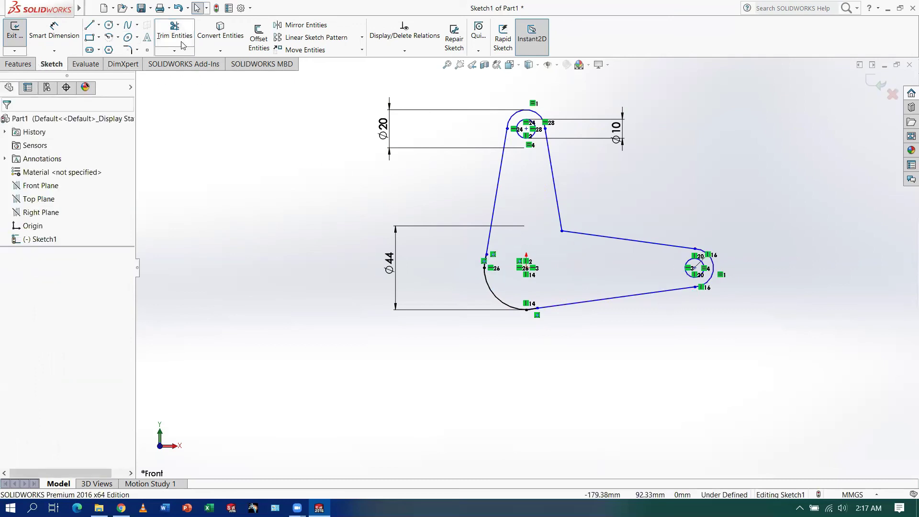
Fillet the inner corner between the two crank arms with a 10 mm radius, checking the crank drawing in Chrome
left_click(132, 51)
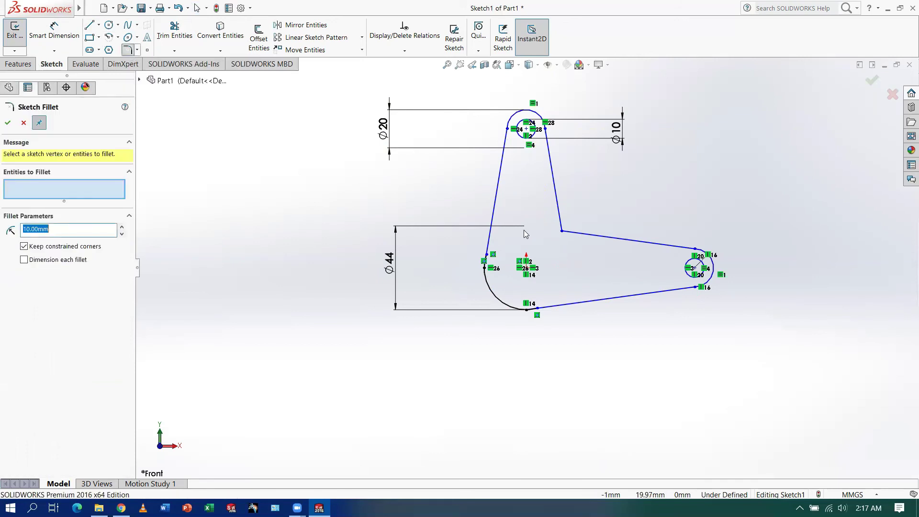
left_click(8, 125)
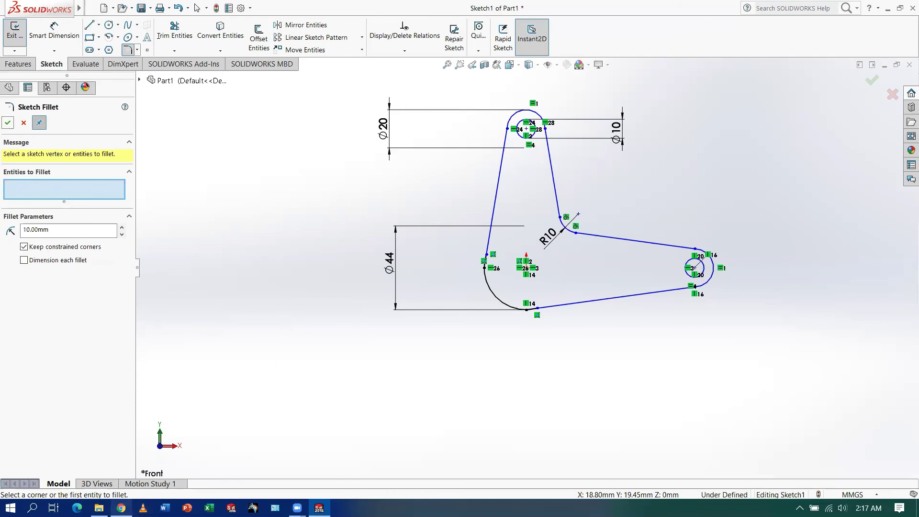
left_click(122, 508)
left_click(121, 508)
left_click(8, 122)
Trim the short line ends overlapping the 44 mm arc at both arm junctions, and check the joints of the upper arc
left_click(459, 64)
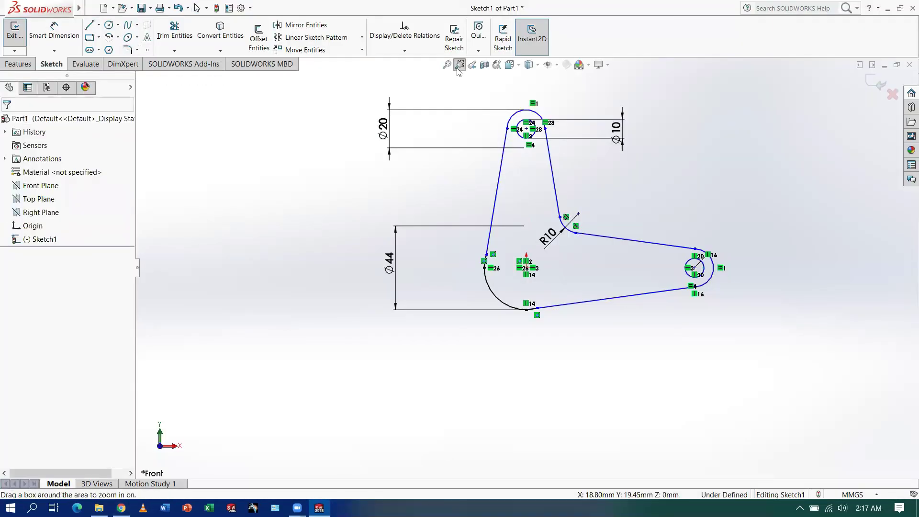
left_click_drag(477, 252, 581, 340)
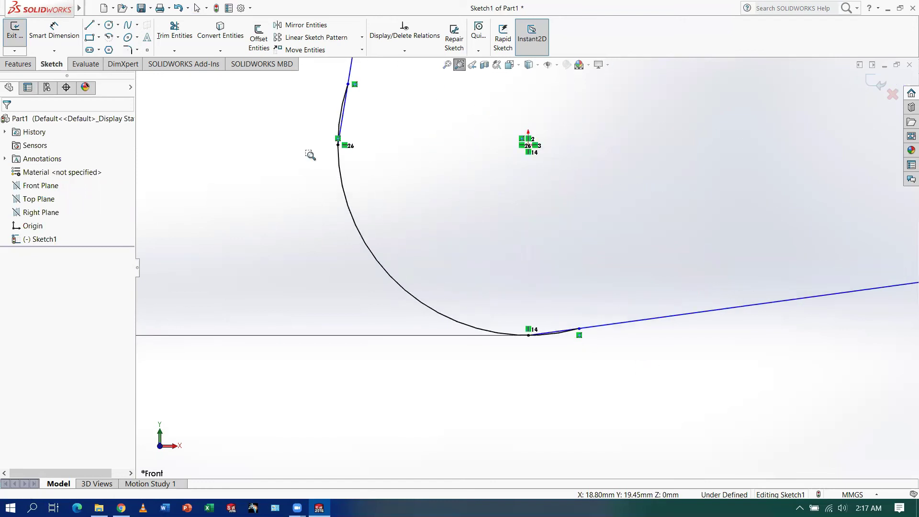
left_click(174, 30)
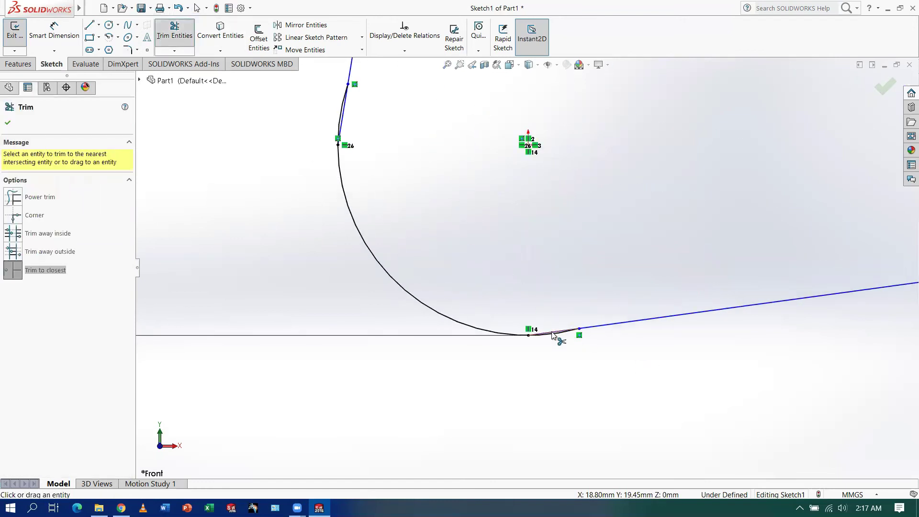
left_click(341, 122)
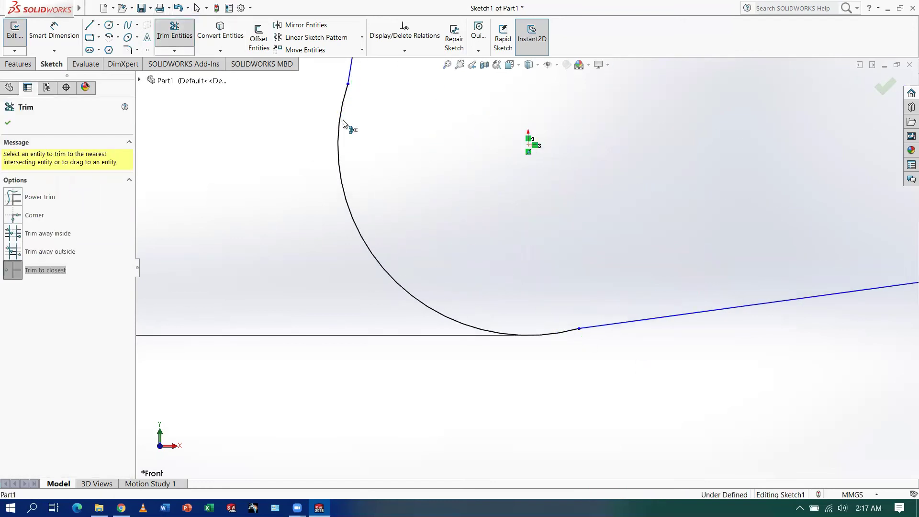
left_click(444, 67)
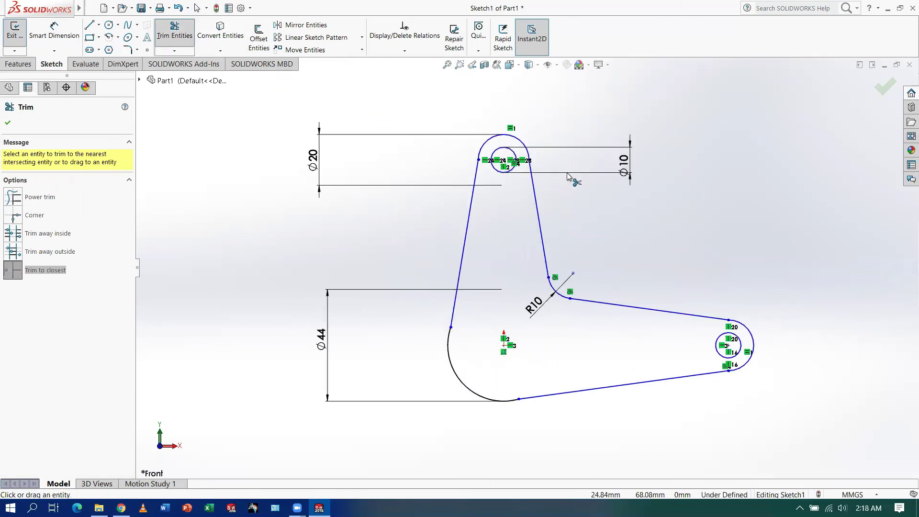
key("Escape")
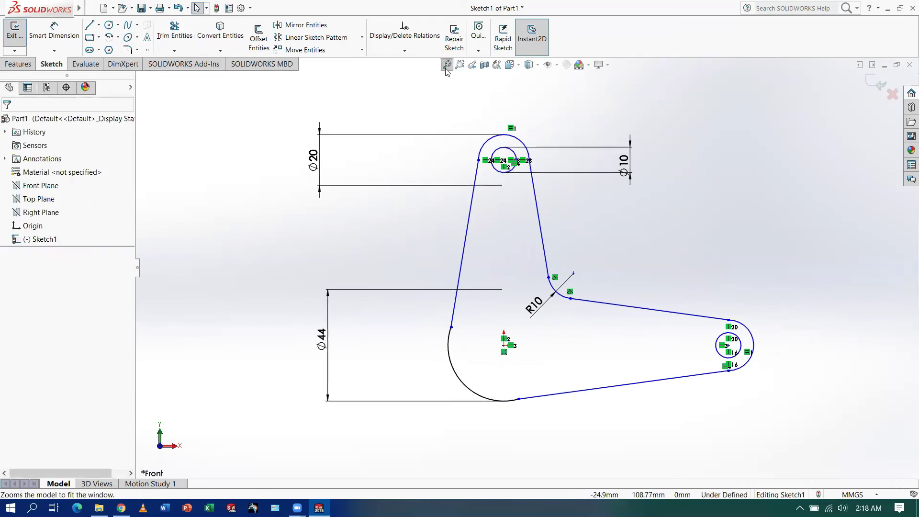
left_click(459, 65)
left_click_drag(454, 142, 591, 181)
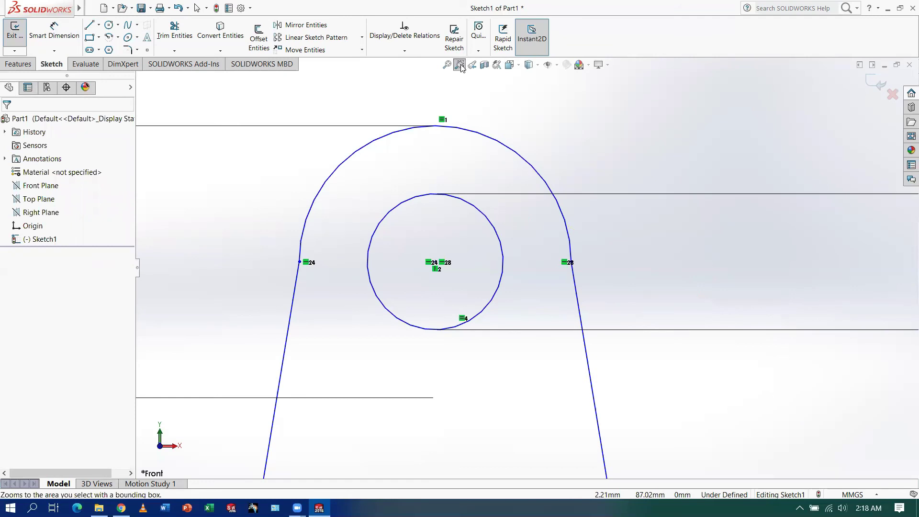
Examine the joints of the crank outline around the inner fillet and the right-hand arm's end arc for gaps or overlaps
left_click(446, 64)
left_click_drag(524, 268, 634, 325)
left_click(233, 94)
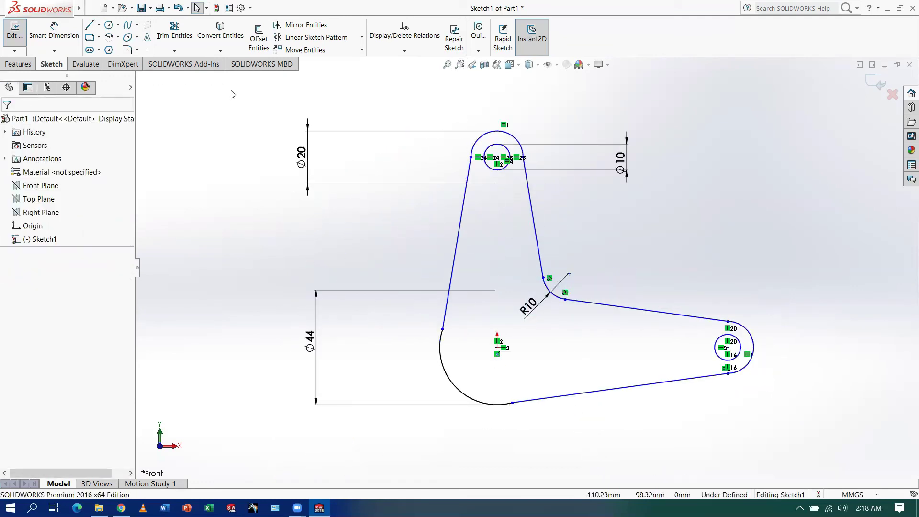
left_click(459, 64)
left_click_drag(508, 234, 634, 320)
key("f")
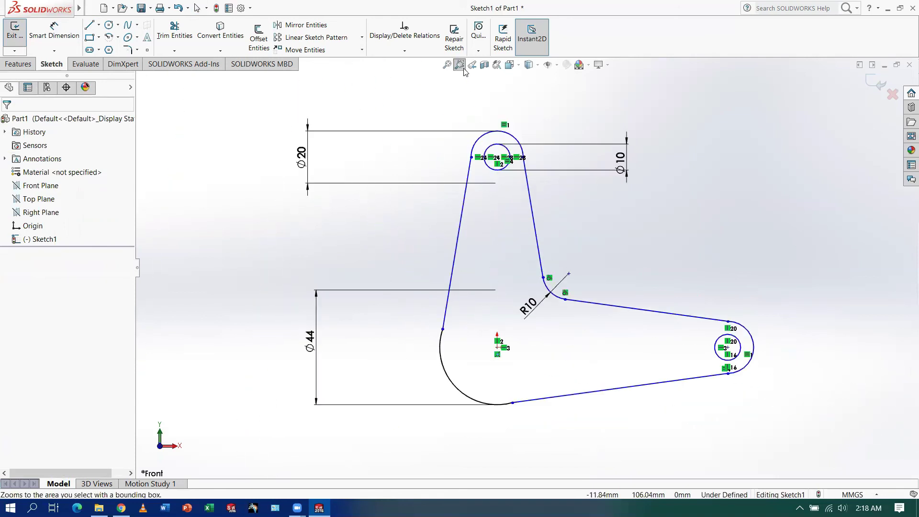
left_click_drag(699, 276, 795, 399)
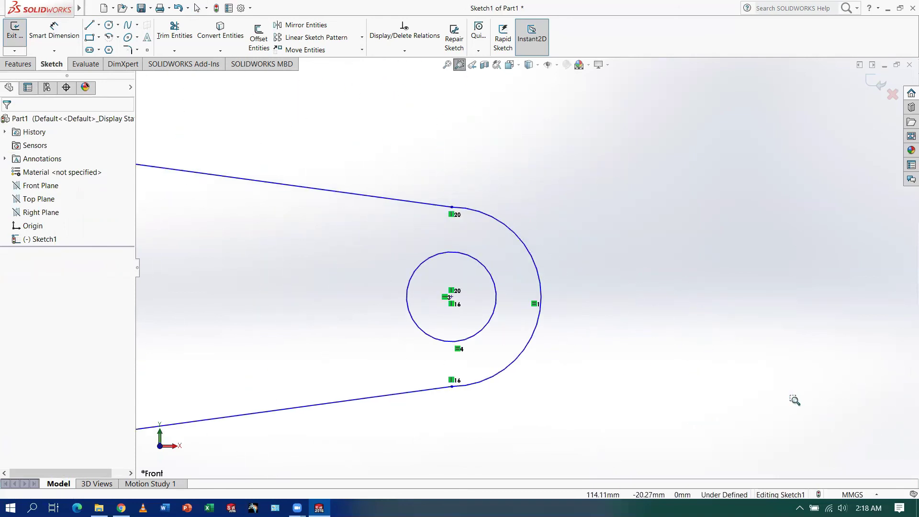
left_click(447, 64)
Finish the outline sketch and extrude the crank profile as a blind boss 8 mm deep
left_click(11, 23)
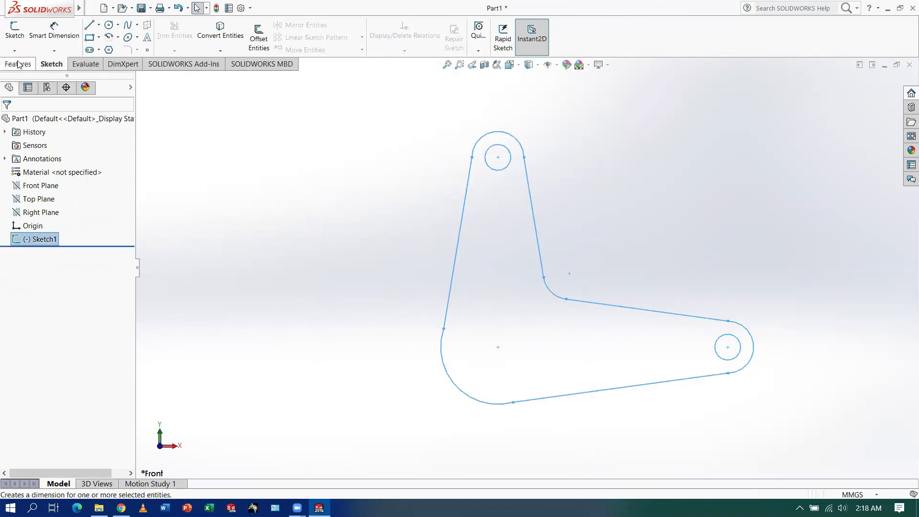
left_click(18, 31)
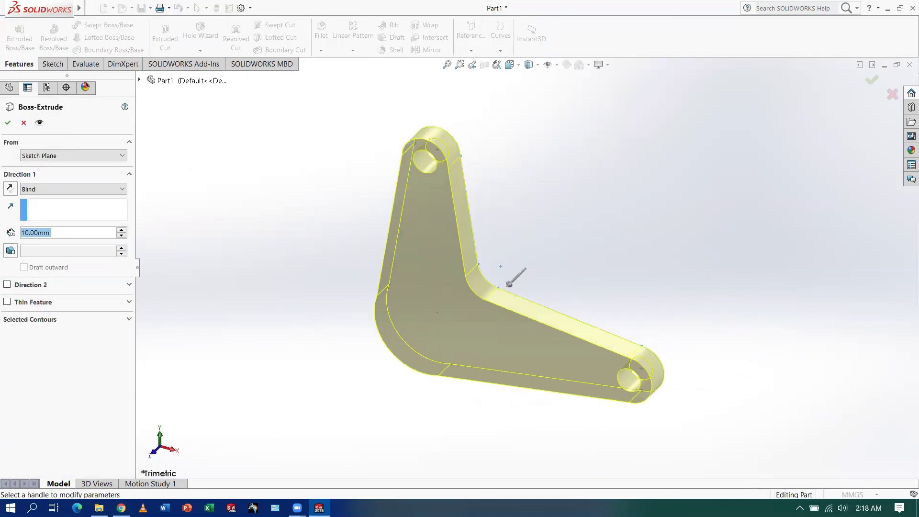
type("8")
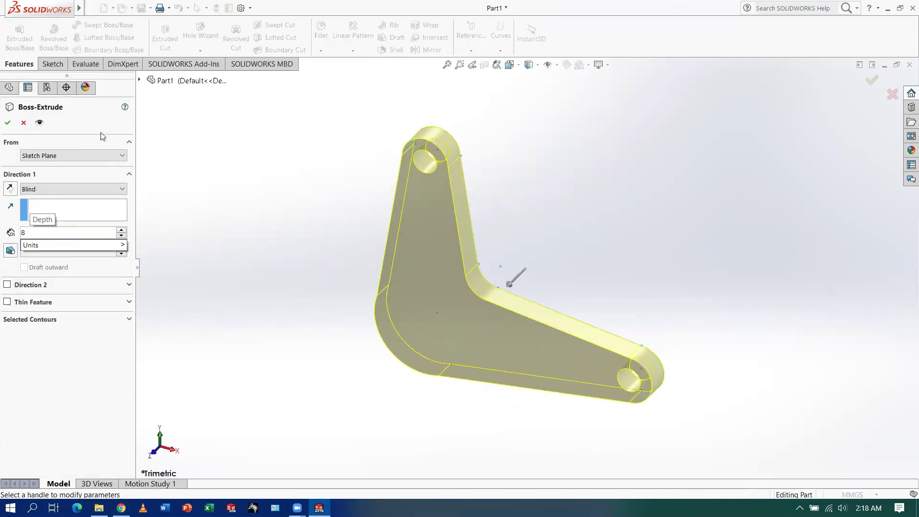
key("Return")
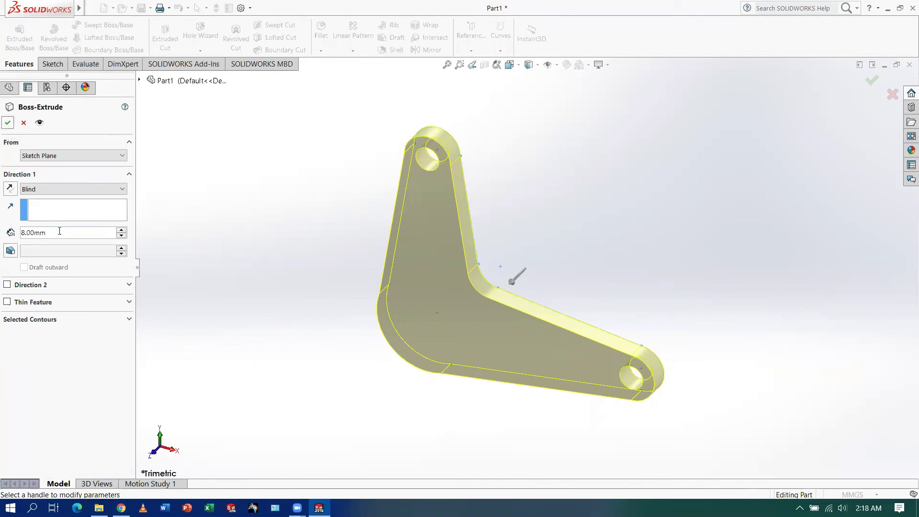
left_click(7, 122)
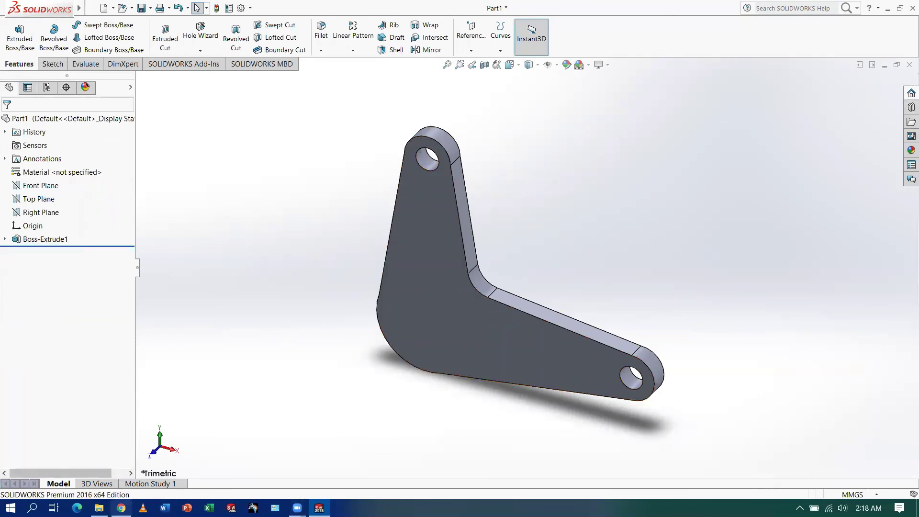
Check the crank drawing in Chrome, return to SOLIDWORKS and start a sketch on the plate's front face in Front view
mouse_move(121, 508)
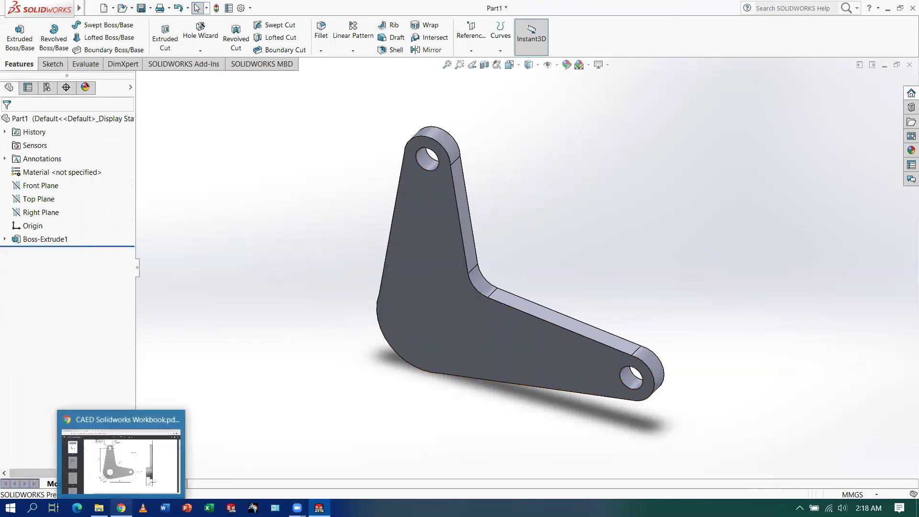
left_click(156, 470)
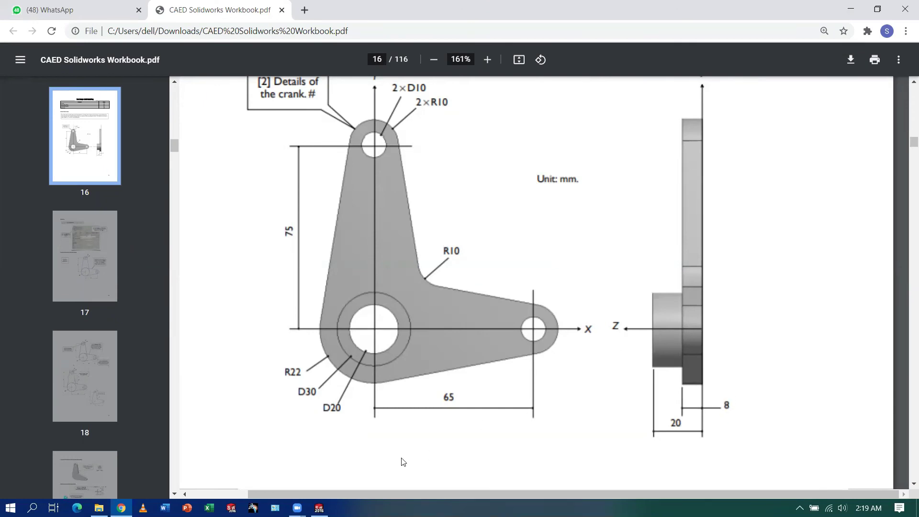
mouse_move(318, 507)
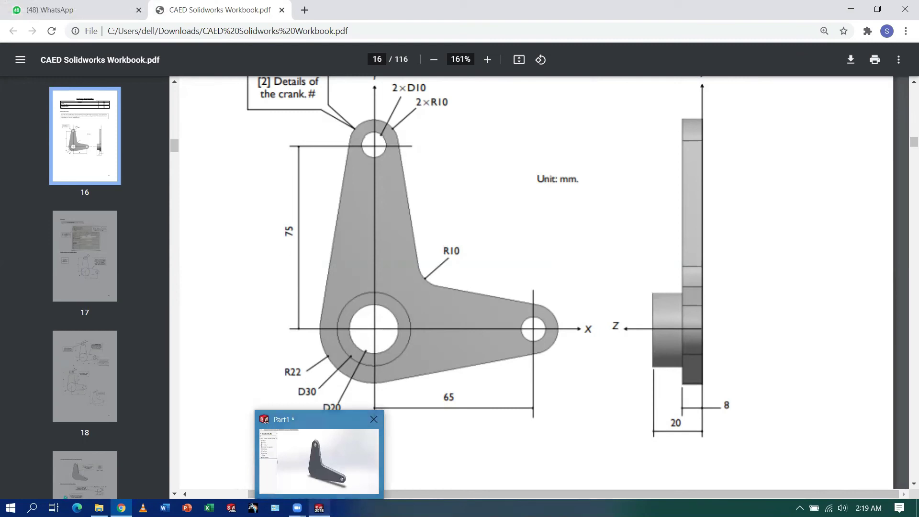
left_click(319, 457)
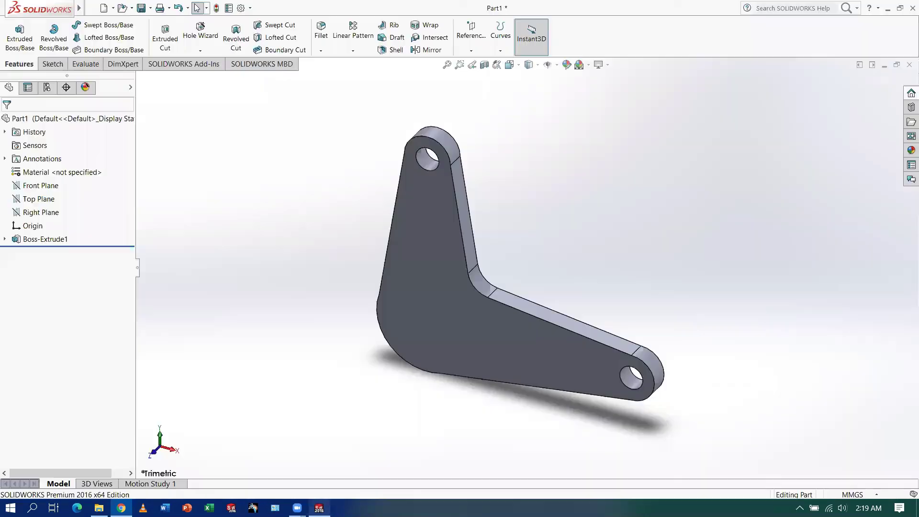
left_click(422, 323)
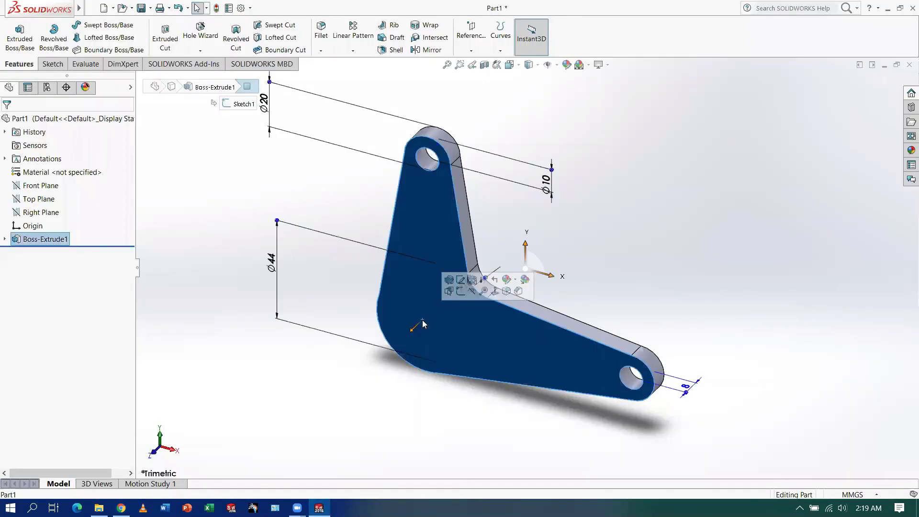
left_click(52, 64)
left_click(15, 32)
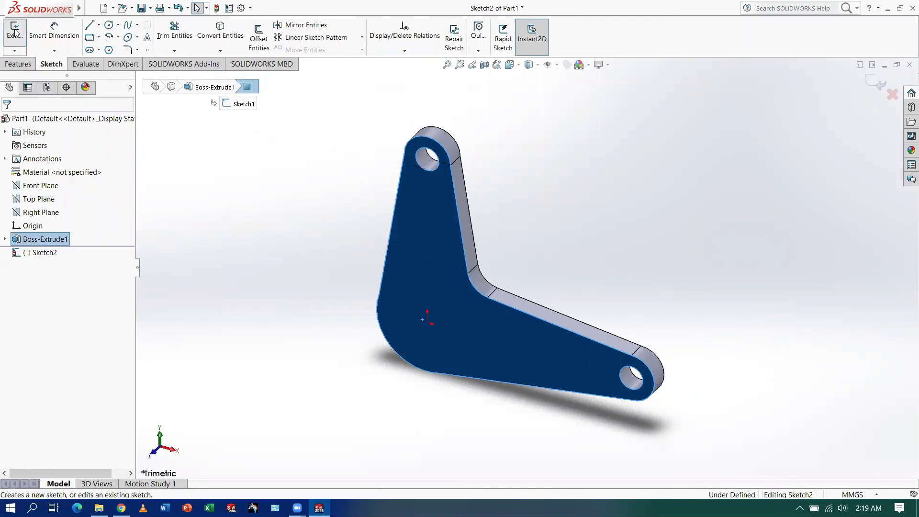
left_click(518, 67)
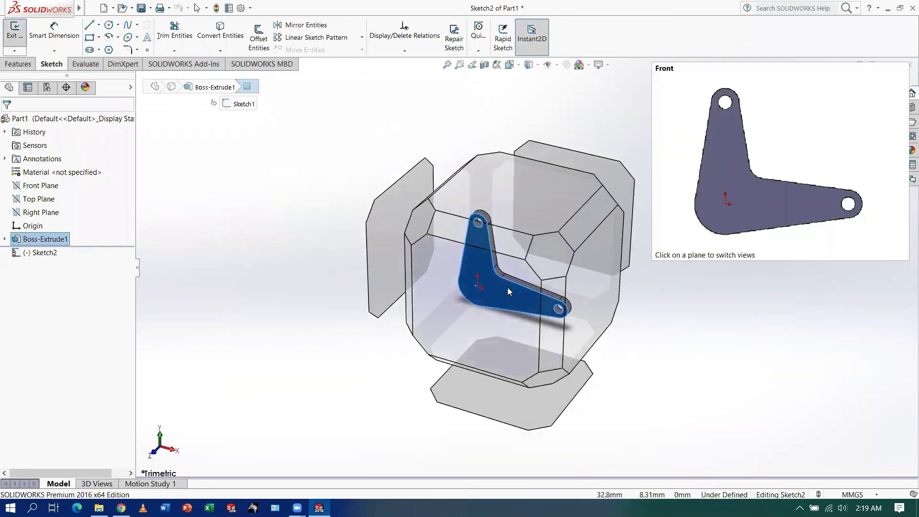
left_click(507, 288)
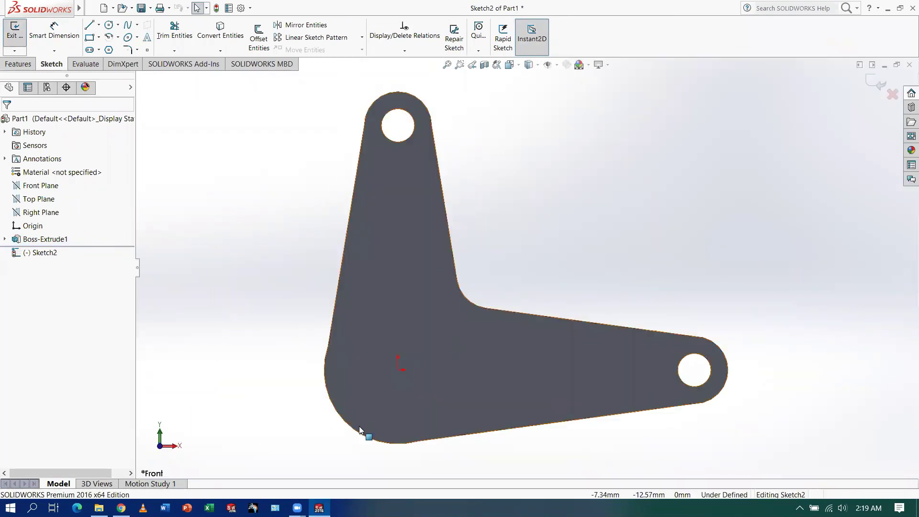
Sketch a circle about 25.6 mm in diameter centred on the origin, checking the hub dimensions in the Chrome drawing
left_click(109, 25)
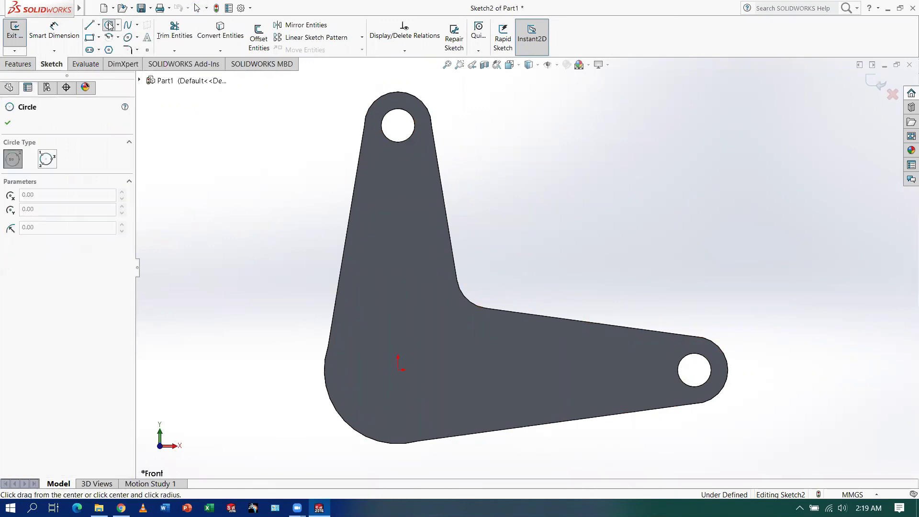
left_click(398, 369)
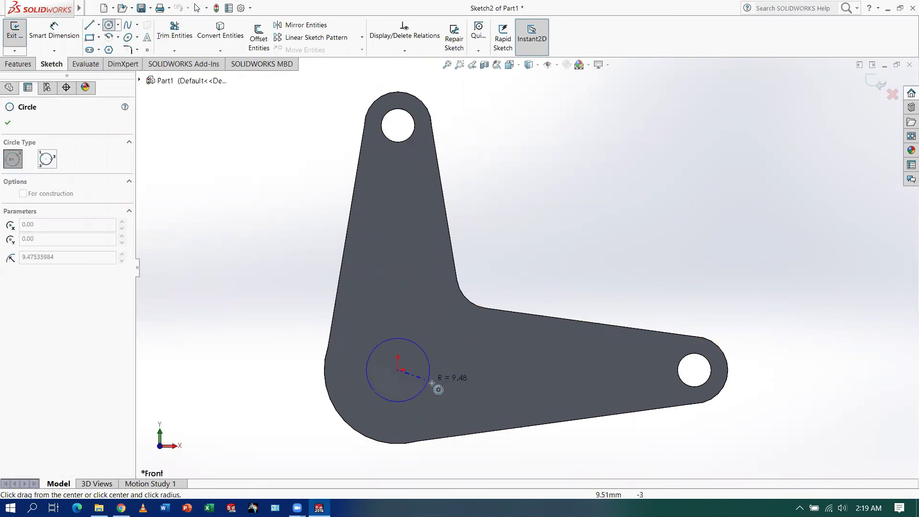
left_click(439, 384)
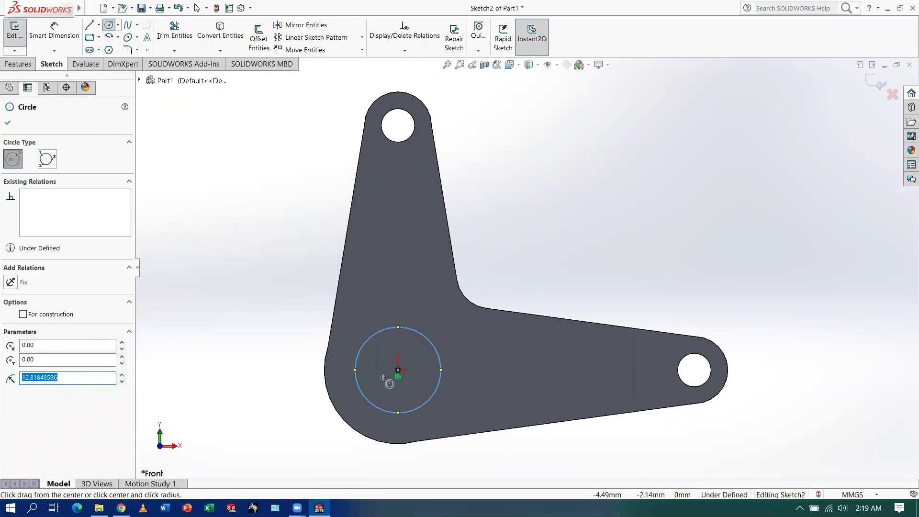
left_click(121, 508)
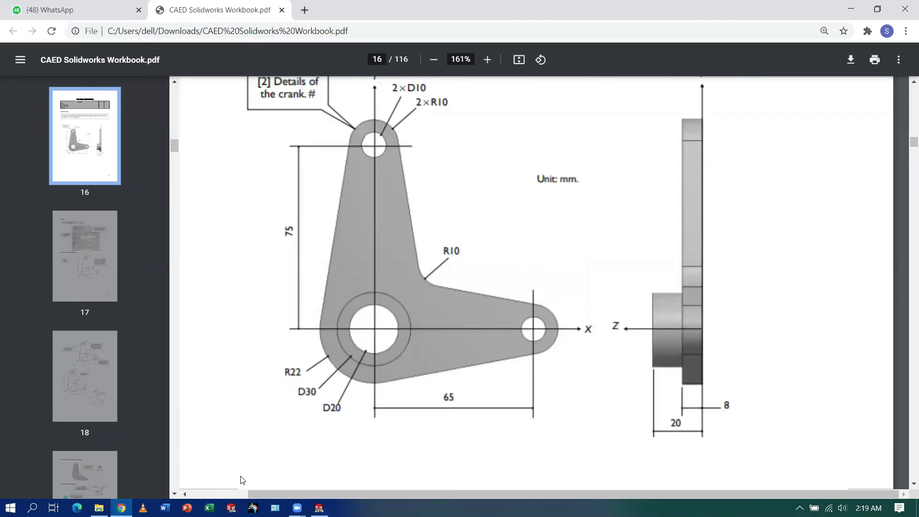
left_click(121, 508)
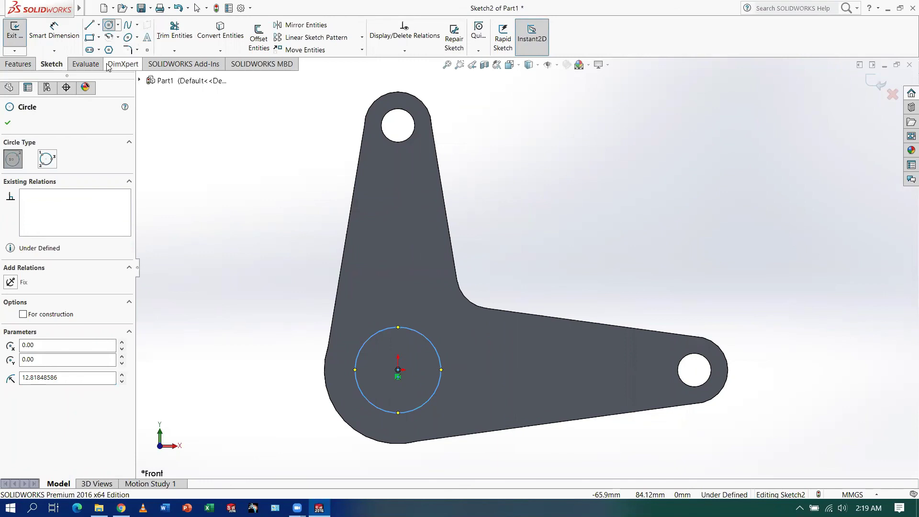
Dimension the diameter of the circle at the origin and set it to 20 mm
left_click(54, 33)
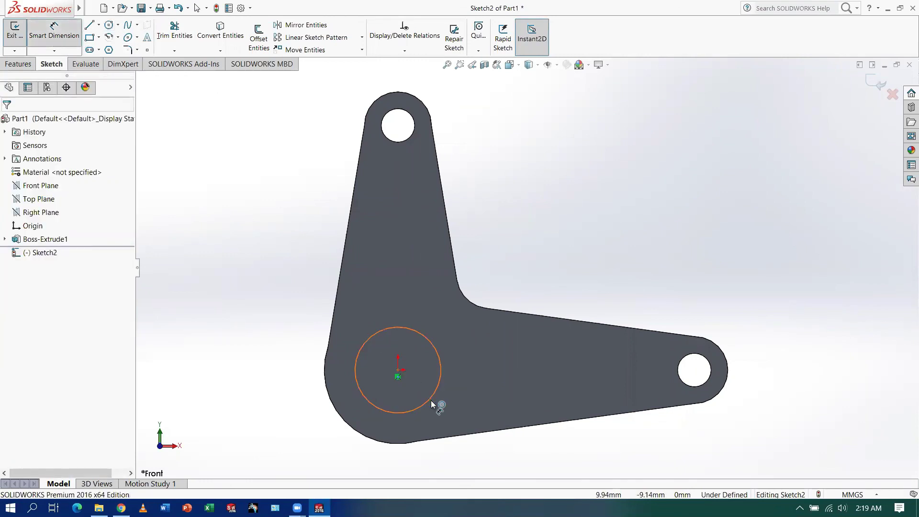
left_click(356, 358)
left_click(201, 312)
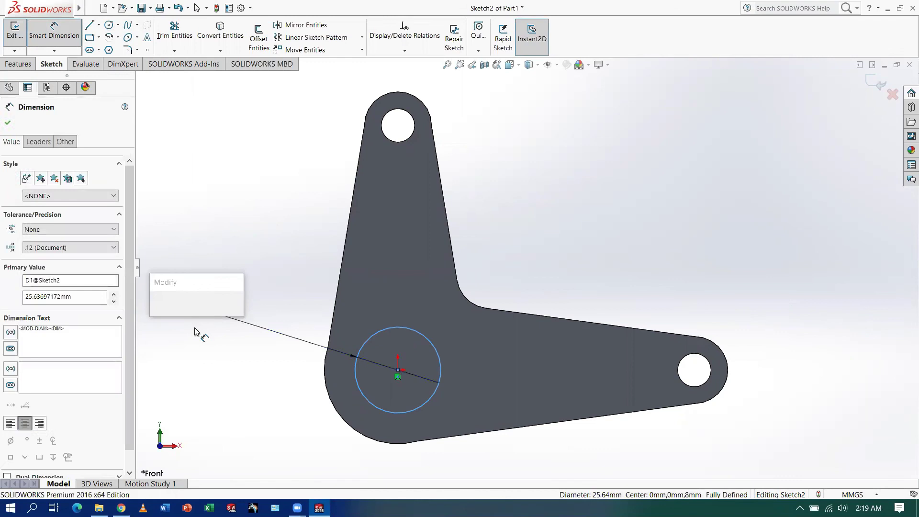
type("20")
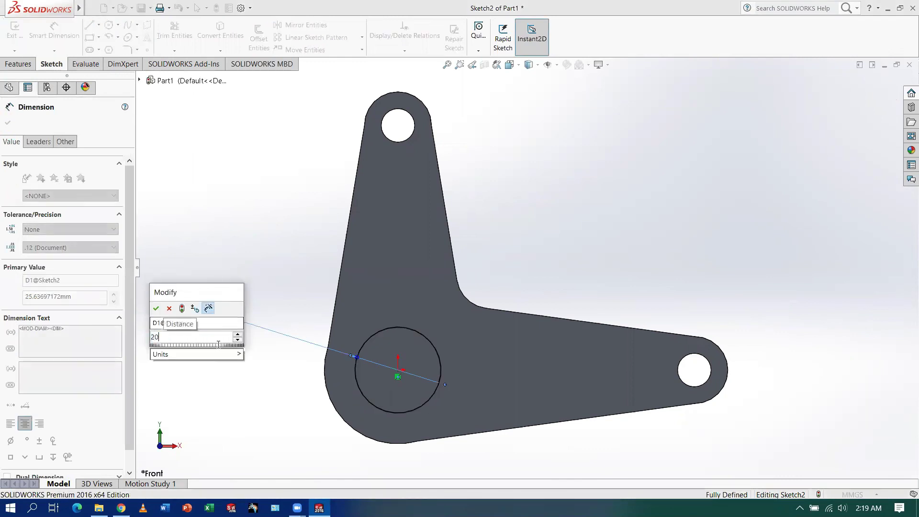
key("Return")
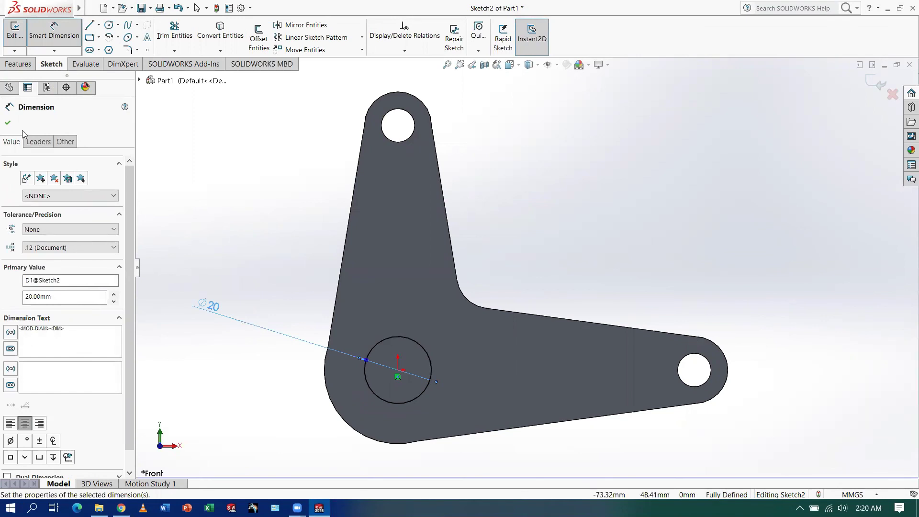
left_click(9, 124)
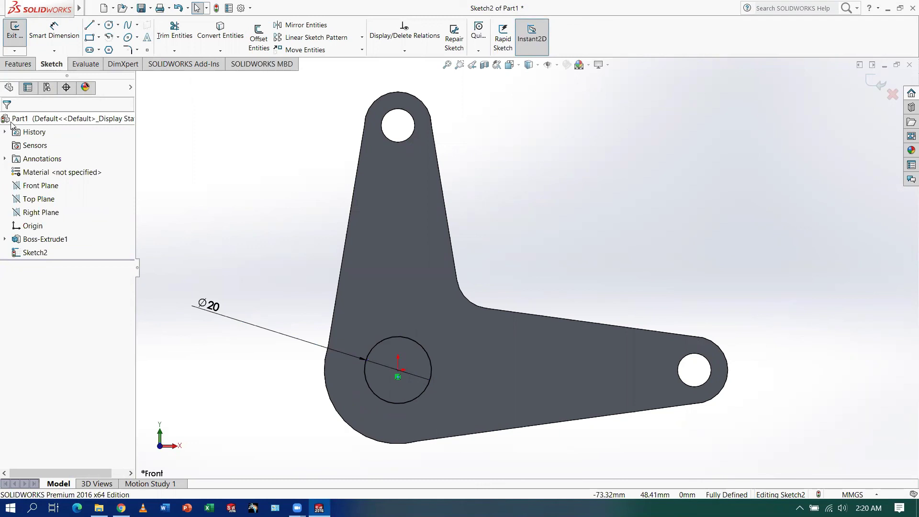
Finish the sketch and cut the 20 mm circle through the plate with an 8 mm blind Extruded Cut
mouse_move(2, 4)
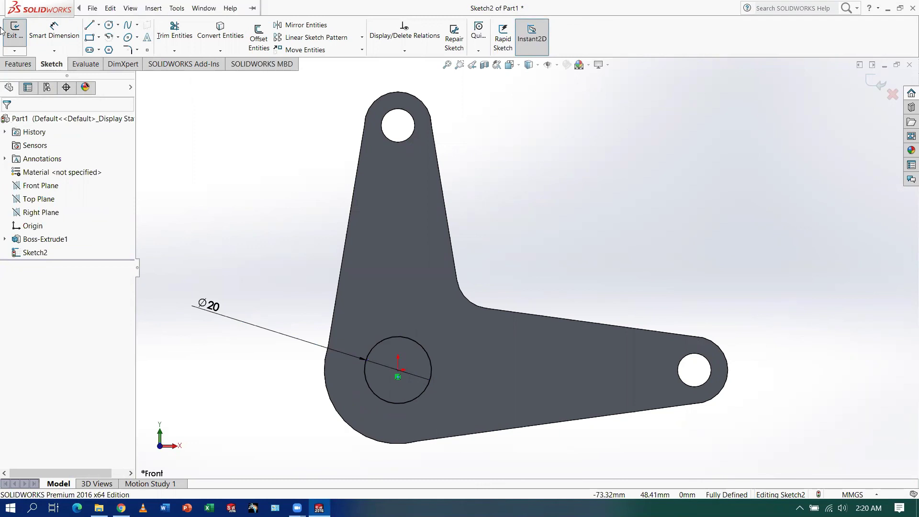
left_click(15, 32)
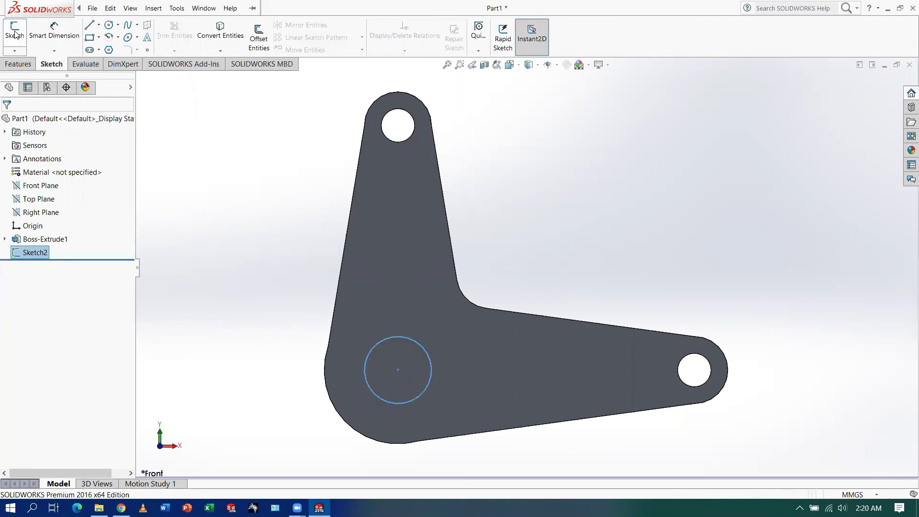
left_click(19, 64)
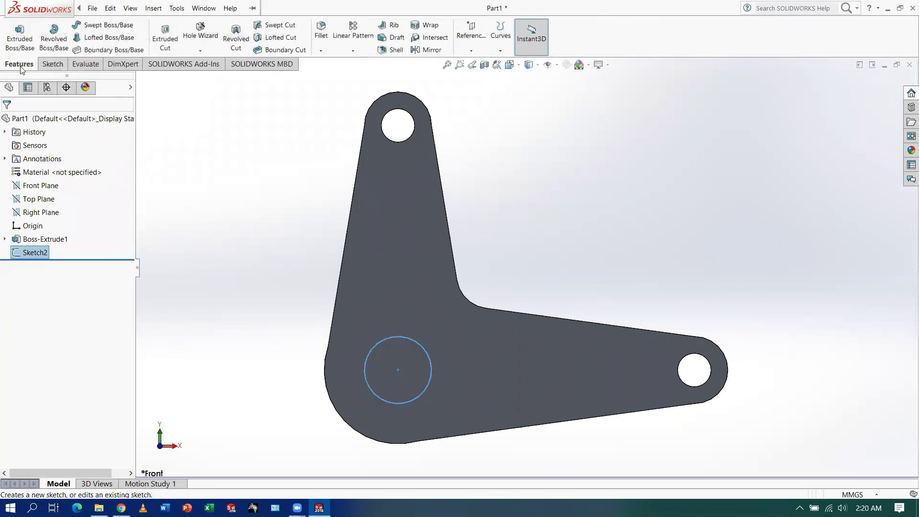
left_click(167, 33)
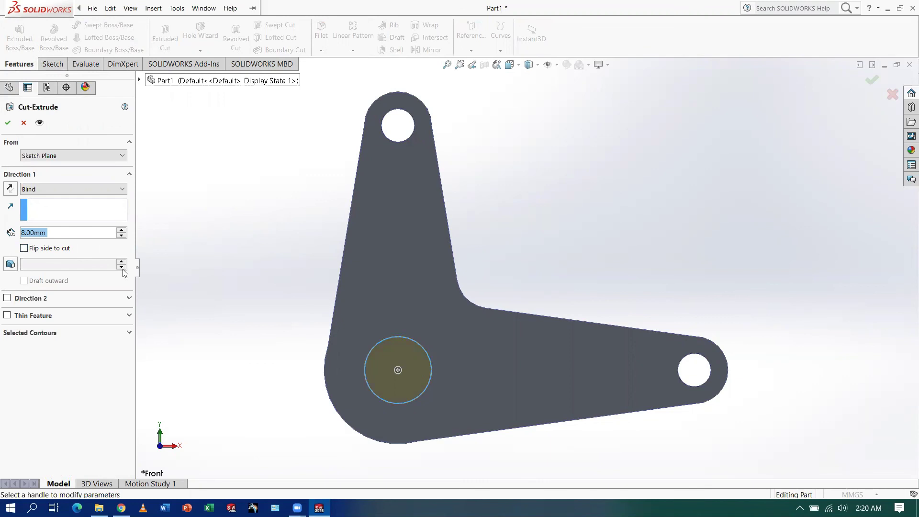
left_click(8, 123)
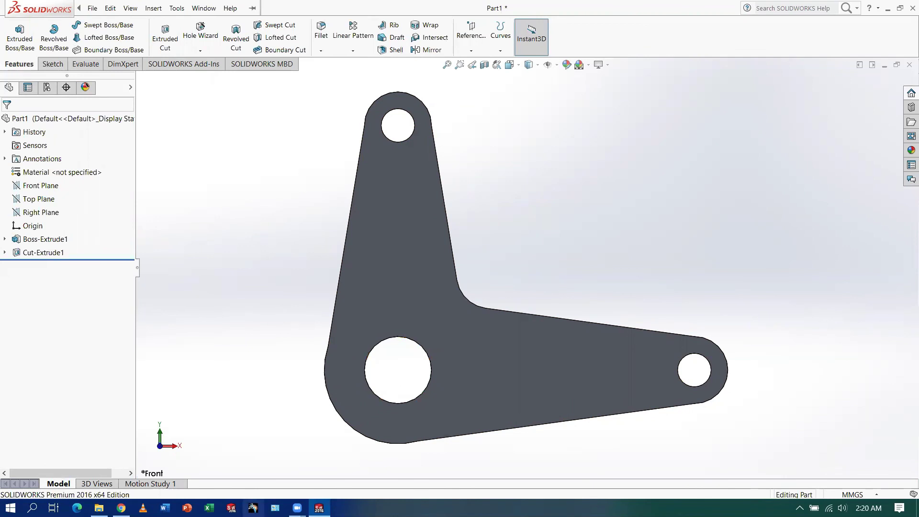
Check the crank drawing in Chrome, return to SOLIDWORKS and start an Extruded Boss/Base sketch on the plate's front face
left_click(121, 507)
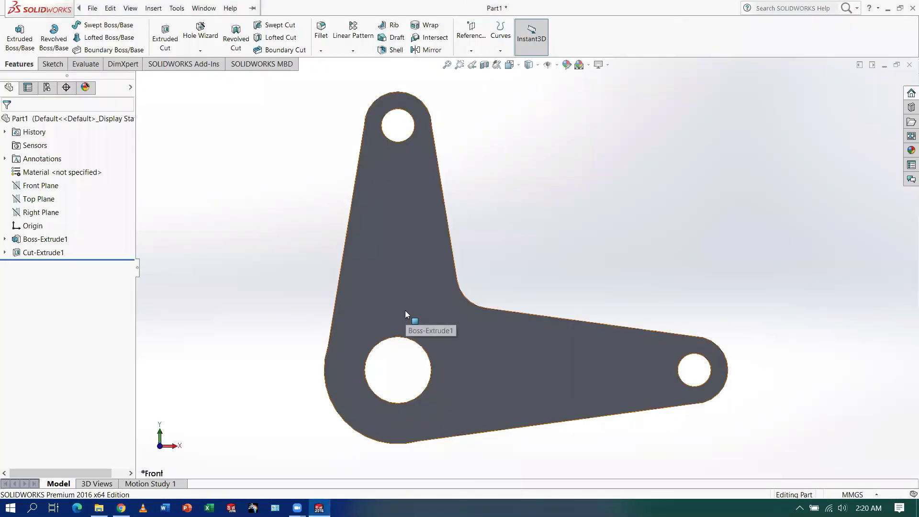
left_click(404, 310)
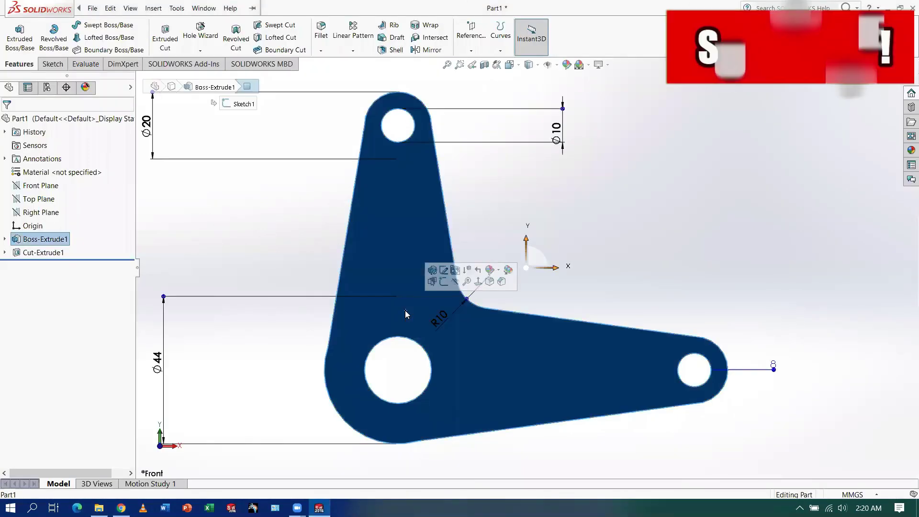
left_click(25, 42)
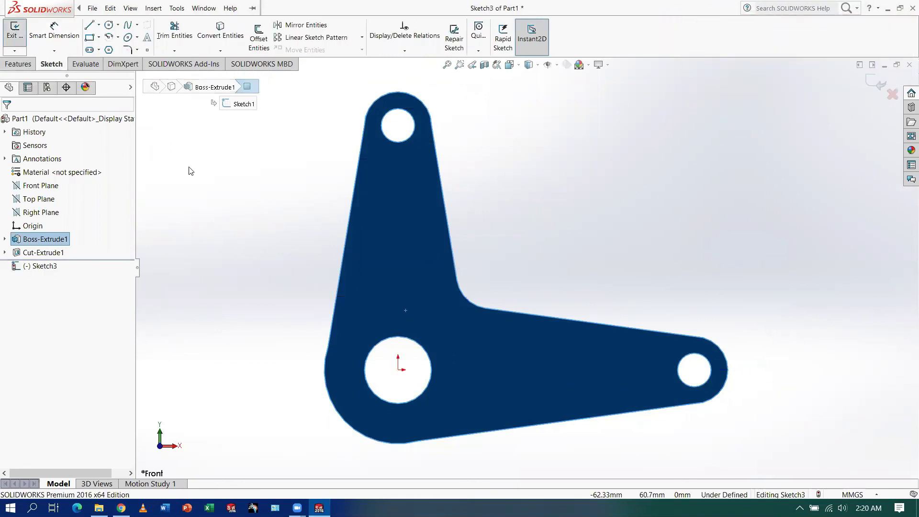
left_click(201, 243)
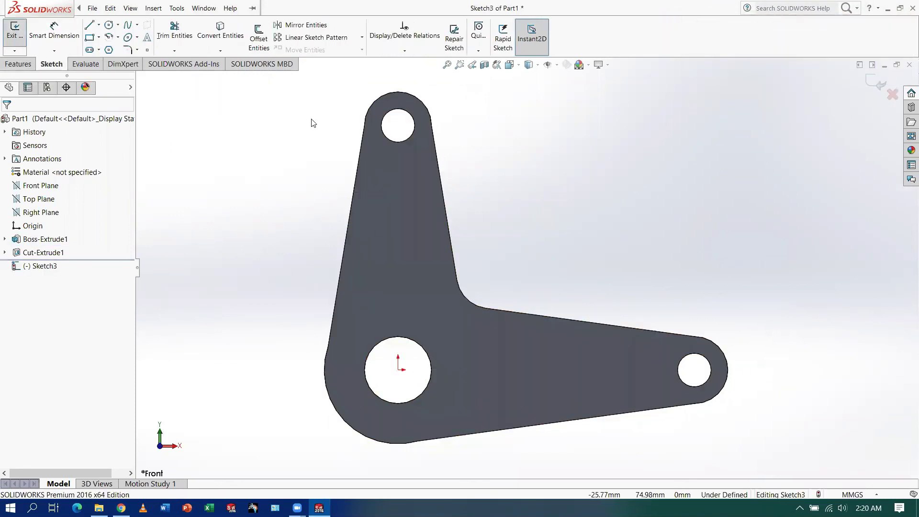
key("alt+f")
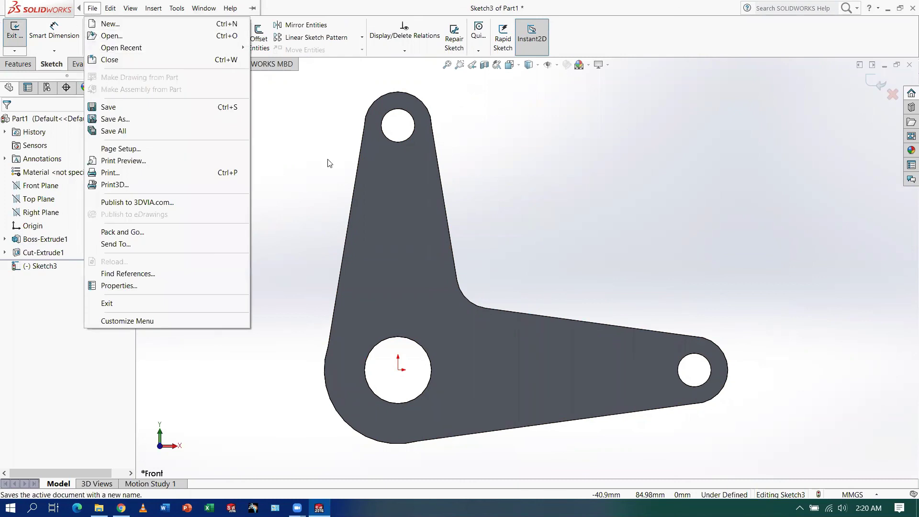
key("Escape")
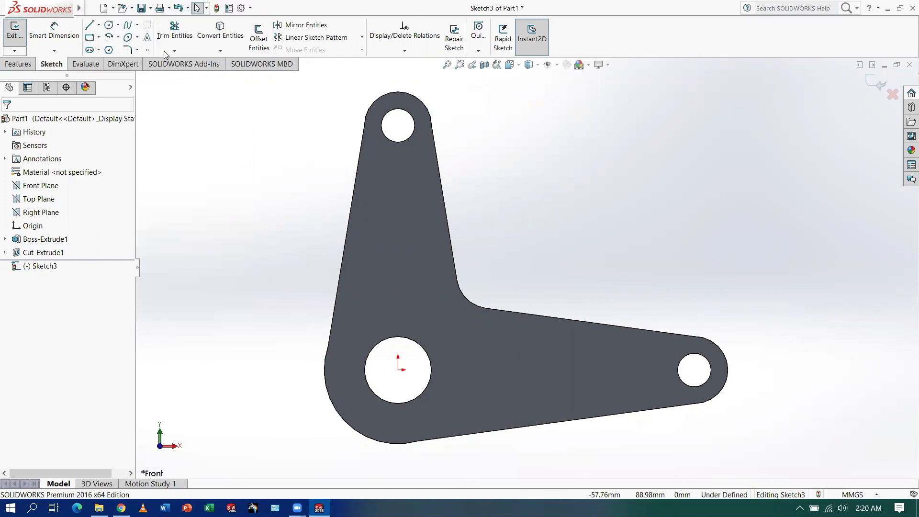
Sketch two circles centred on the origin: one of 10 mm radius on the hub hole's edge and one about 32.6 mm in diameter around it
left_click(109, 25)
left_click(399, 369)
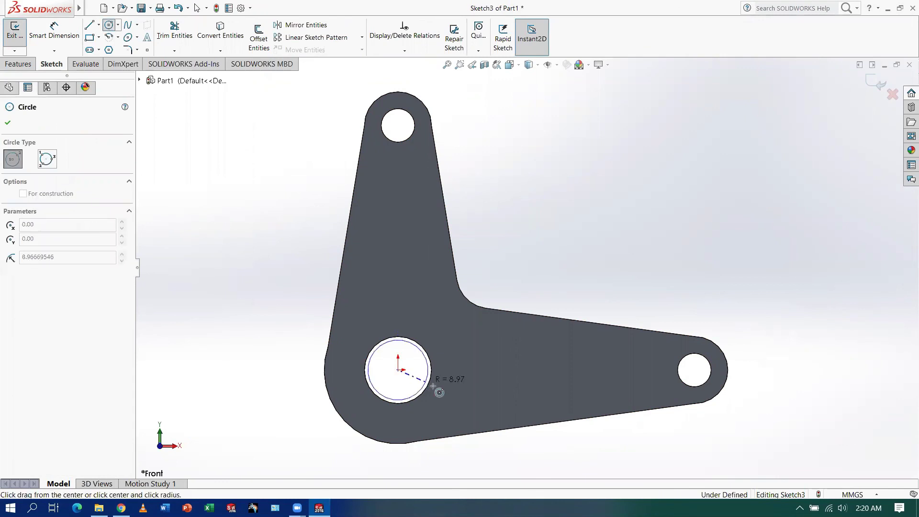
left_click(428, 385)
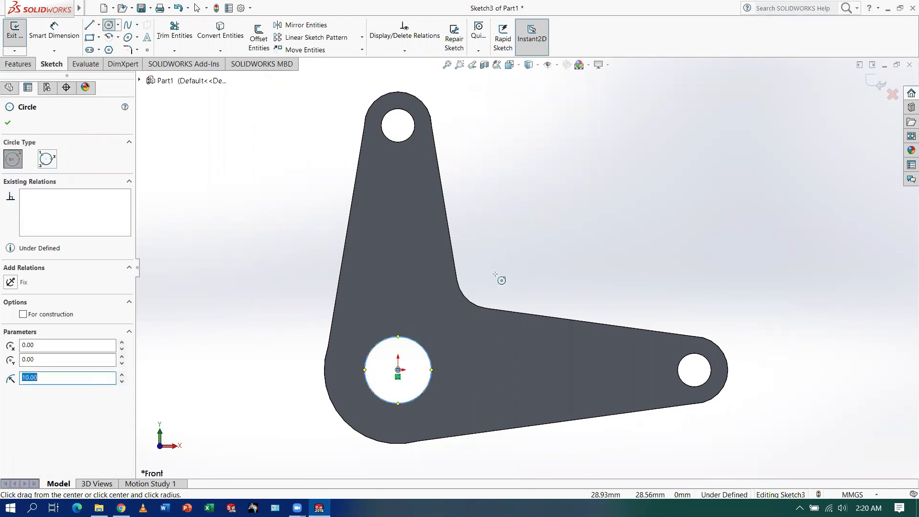
key("Escape")
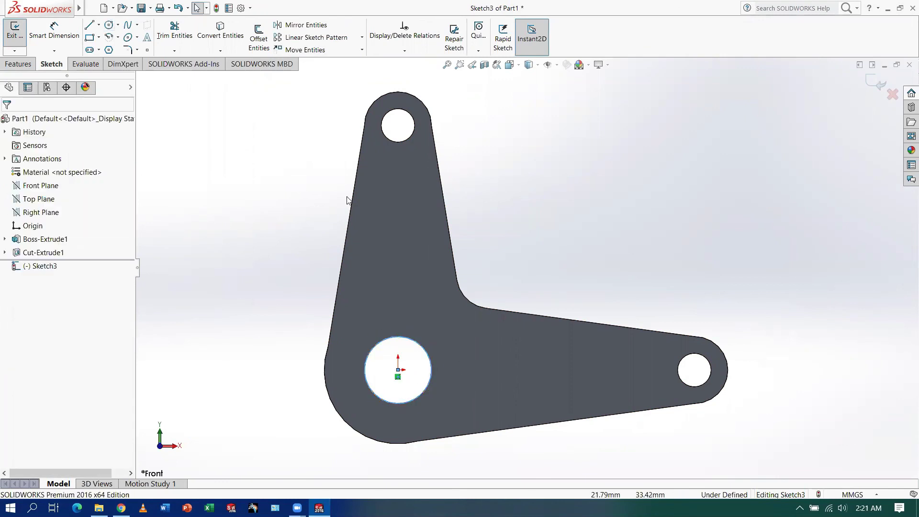
left_click(108, 24)
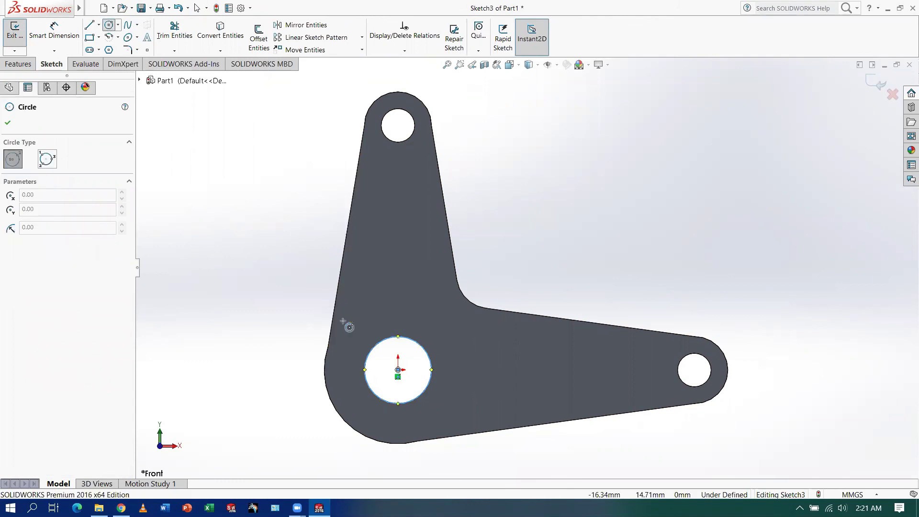
left_click(397, 370)
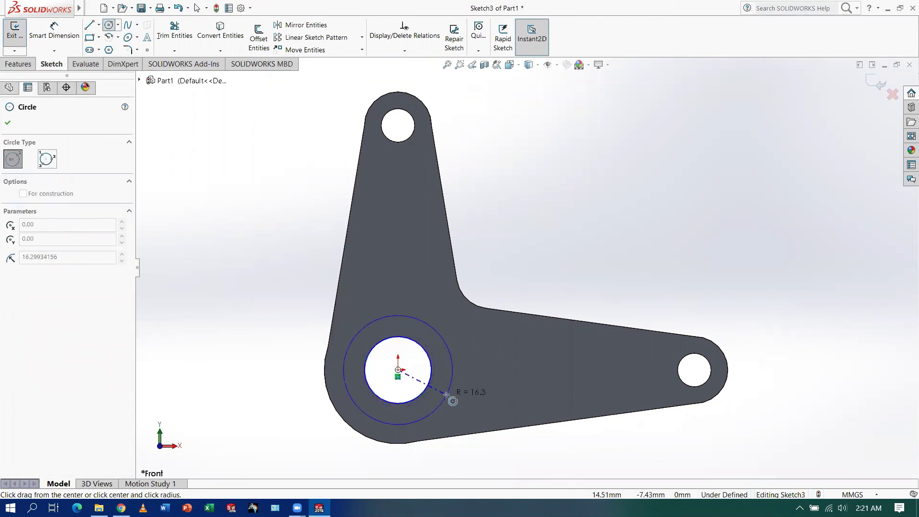
left_click(446, 394)
key("Escape")
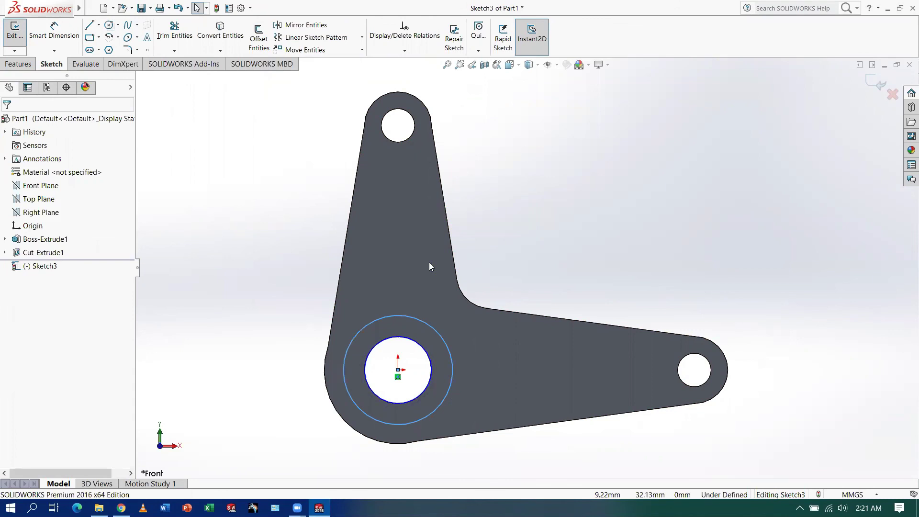
Dimension the outer hub circle's diameter and set it to 30 mm
left_click(51, 29)
left_click(358, 331)
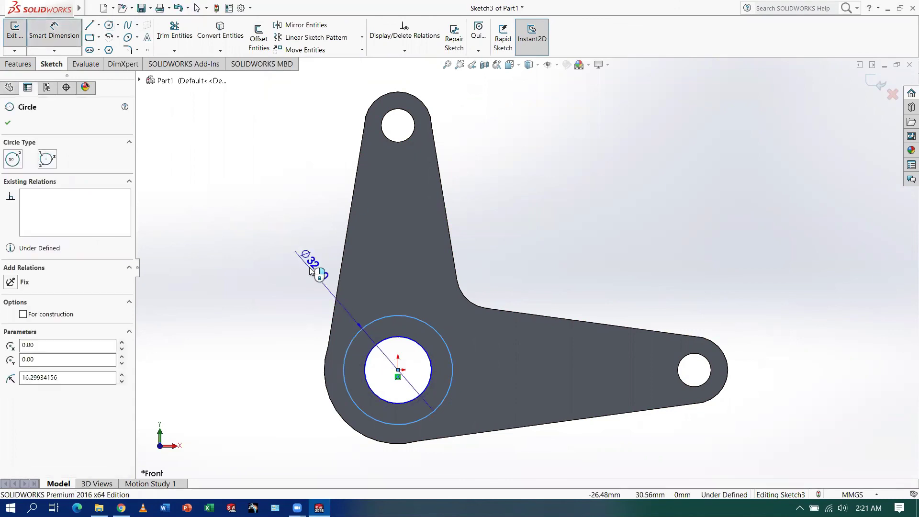
left_click(261, 275)
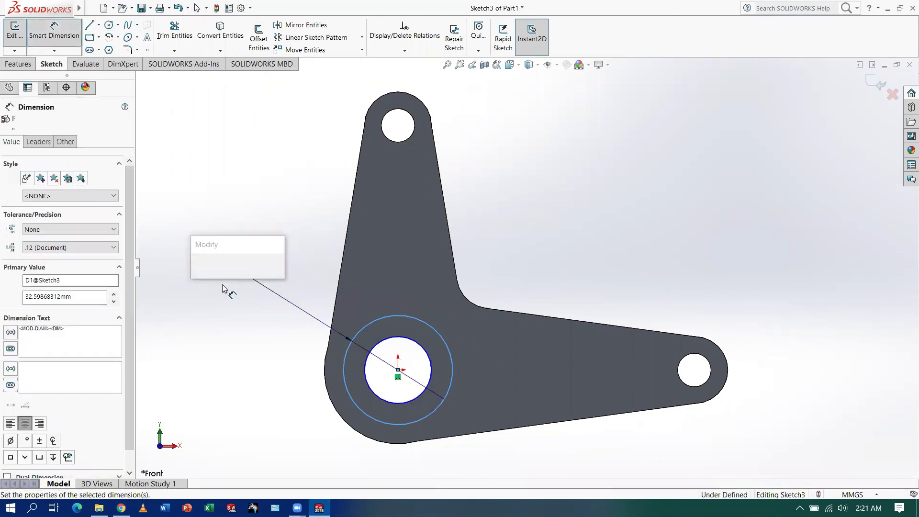
type("30")
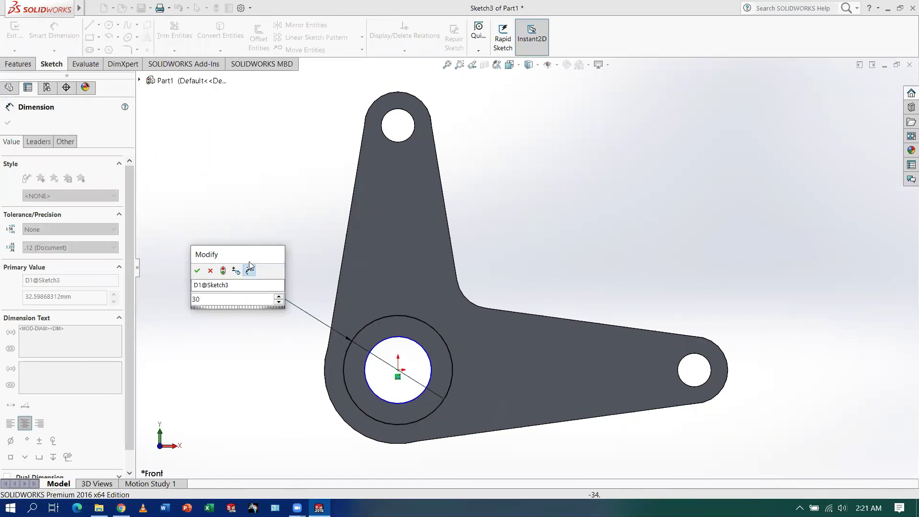
key("Return")
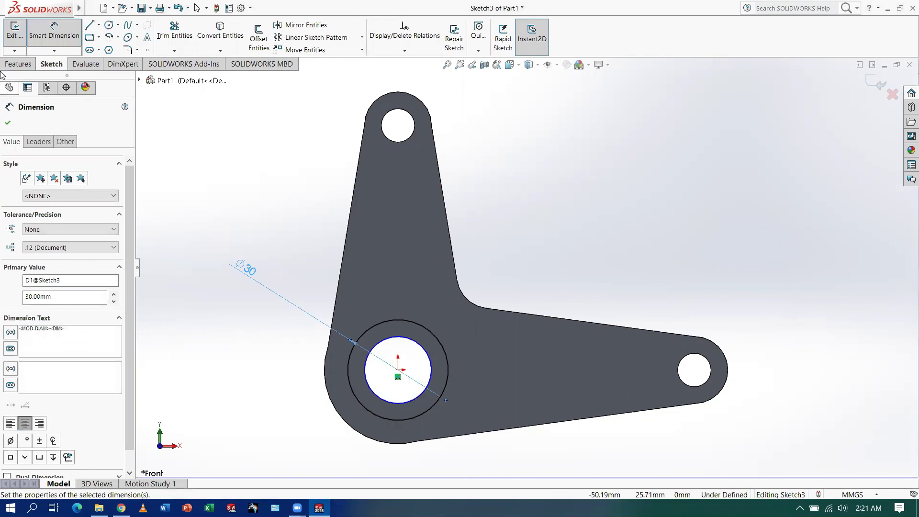
left_click(7, 123)
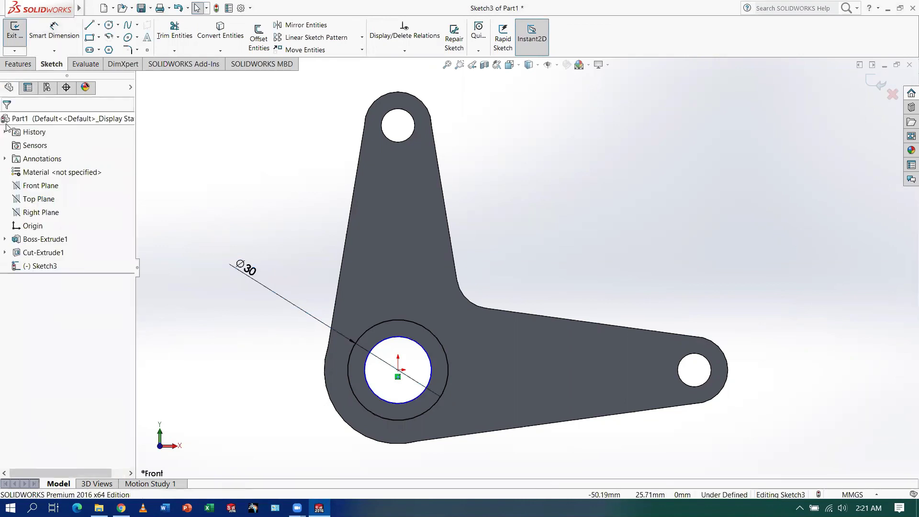
Finish the sketch and extrude the ring around the hub hole as a 12 mm blind boss merged with the plate
left_click(15, 39)
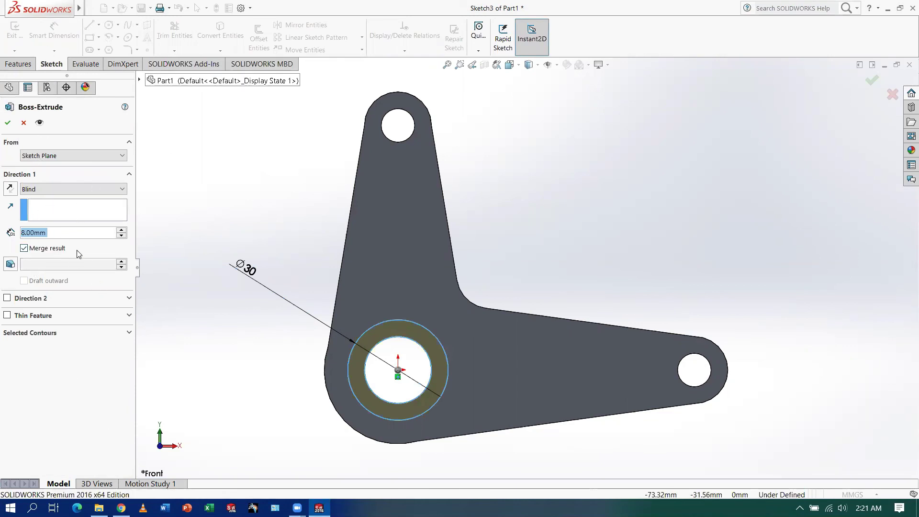
type("12")
key("Return")
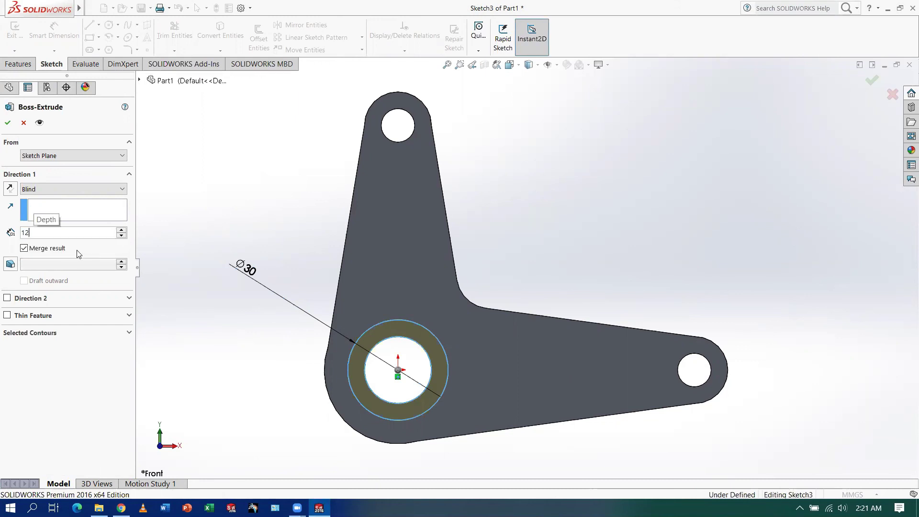
left_click(8, 123)
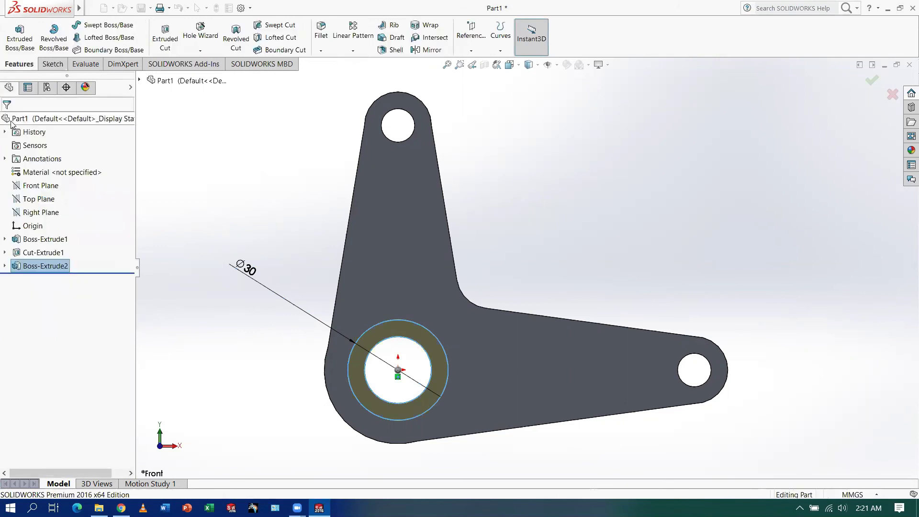
left_click(306, 216)
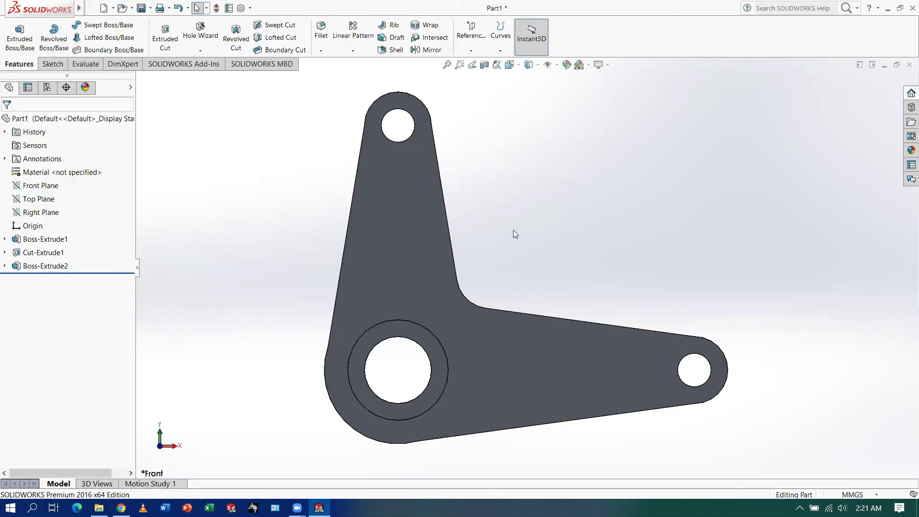
Show the crank in Isometric view and orbit it to inspect the hub boss from the side
left_click(519, 68)
left_click(509, 65)
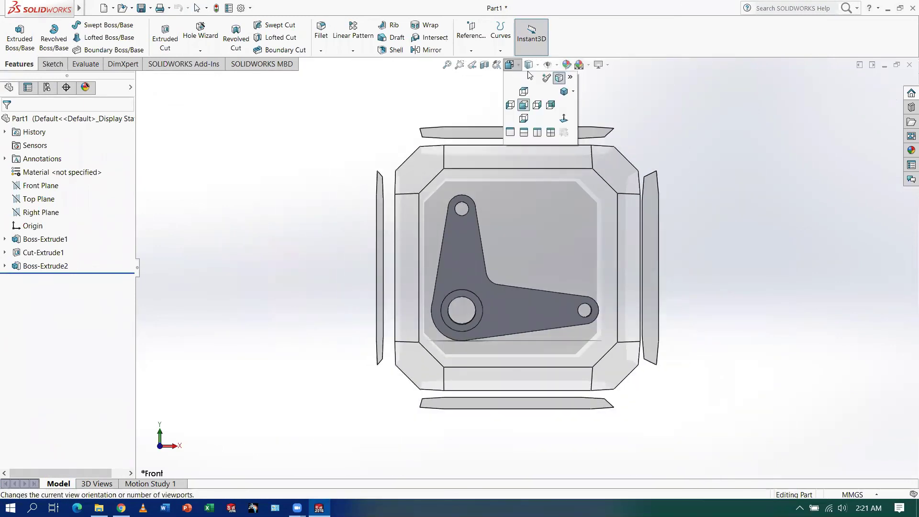
left_click(566, 92)
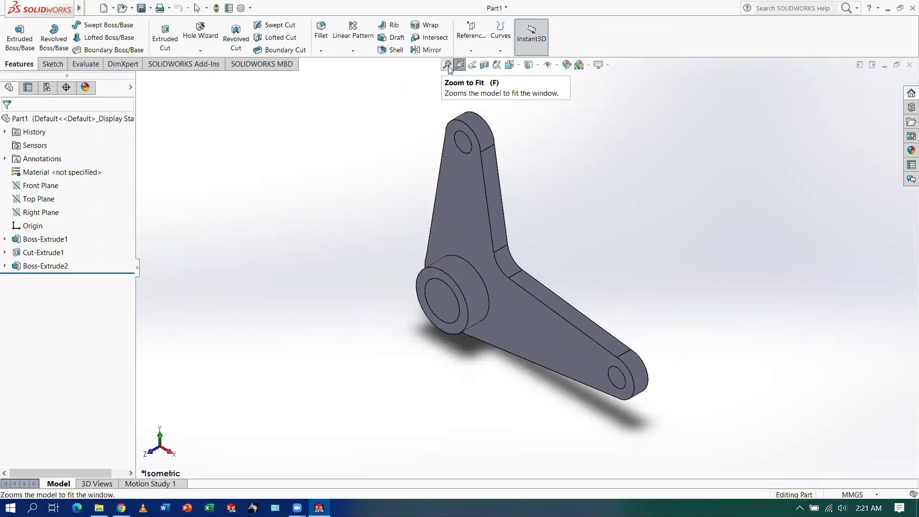
left_click_drag(343, 107, 728, 435)
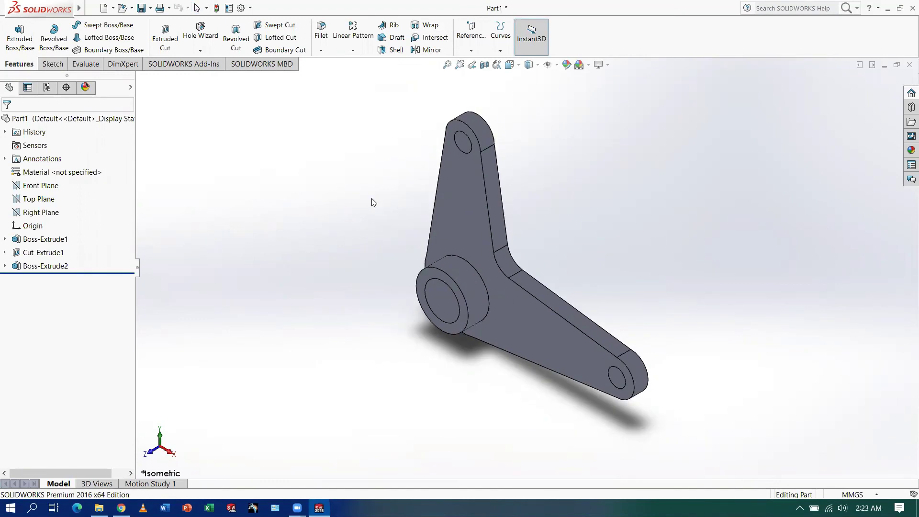
middle_click_drag(374, 199, 337, 88)
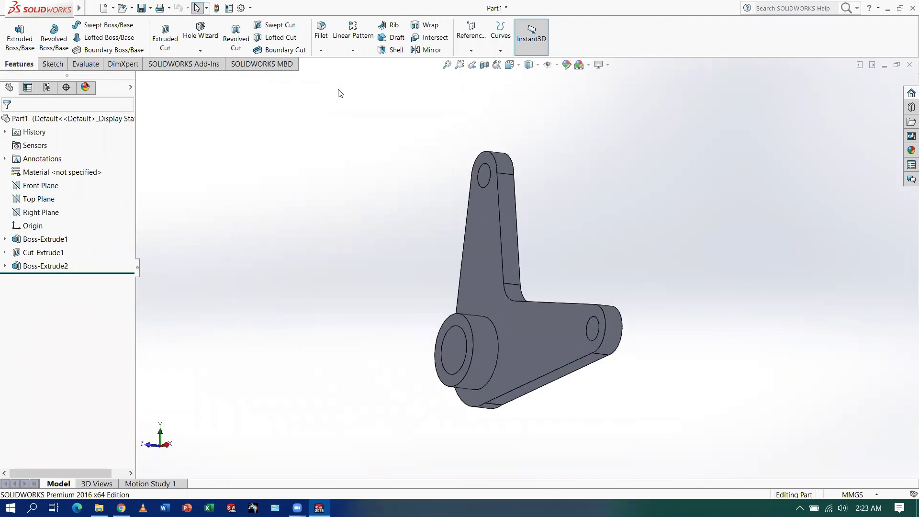